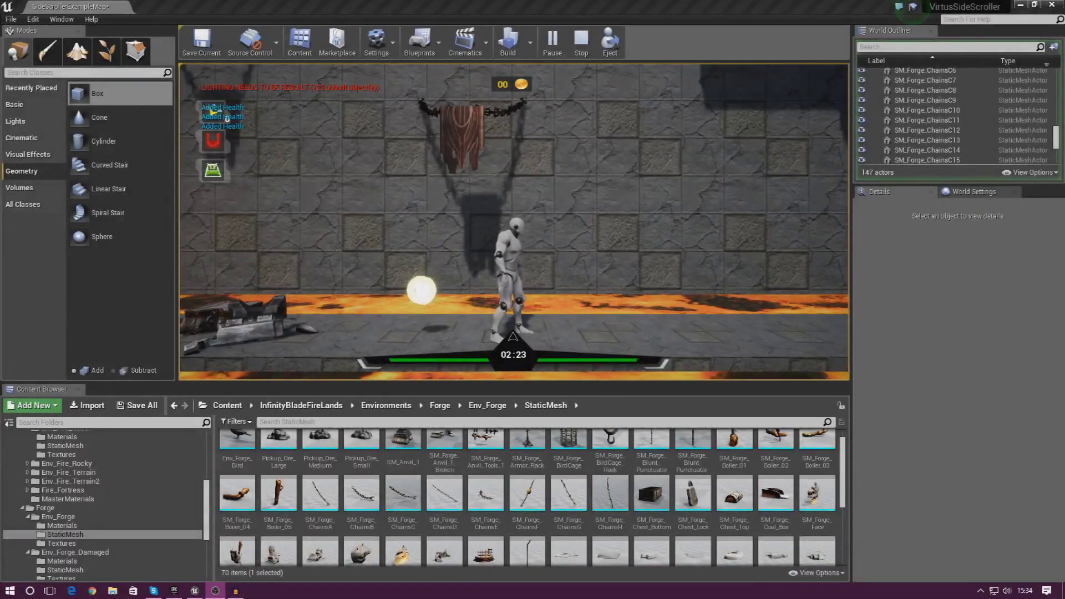
Step: Playtest the decorated level by running and jumping the character past the lava, pickups and stairs, and end the play session
click(476, 316)
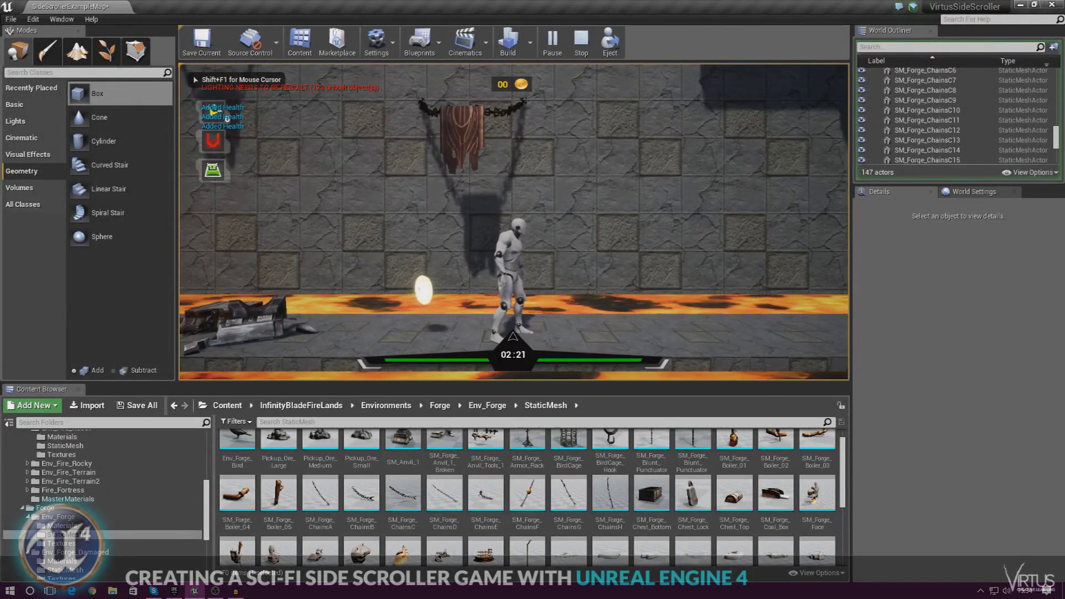
key(d)
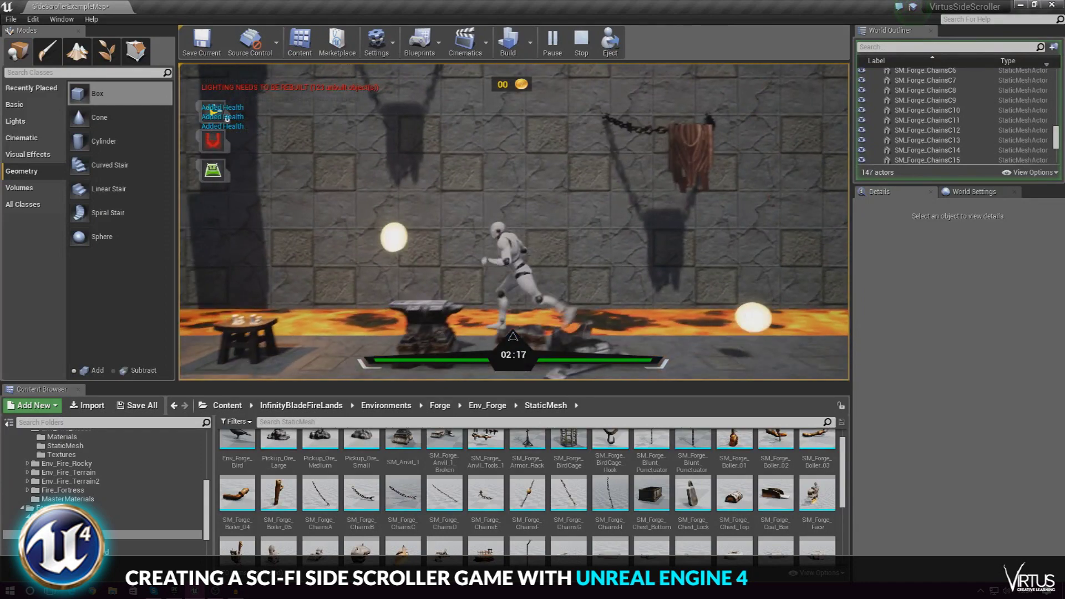
key(space)
key(d)
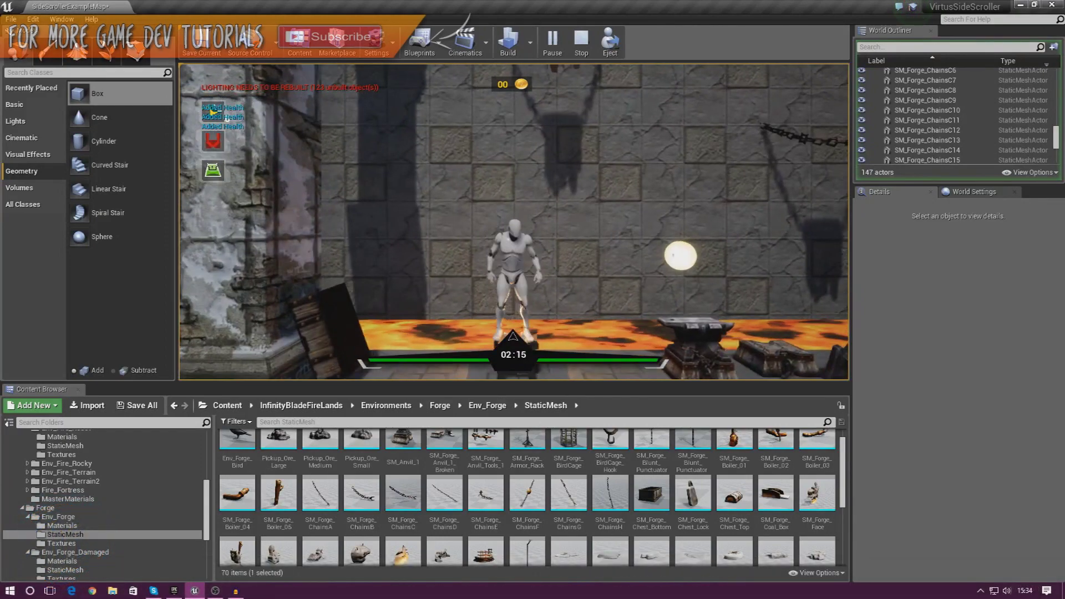
key(space)
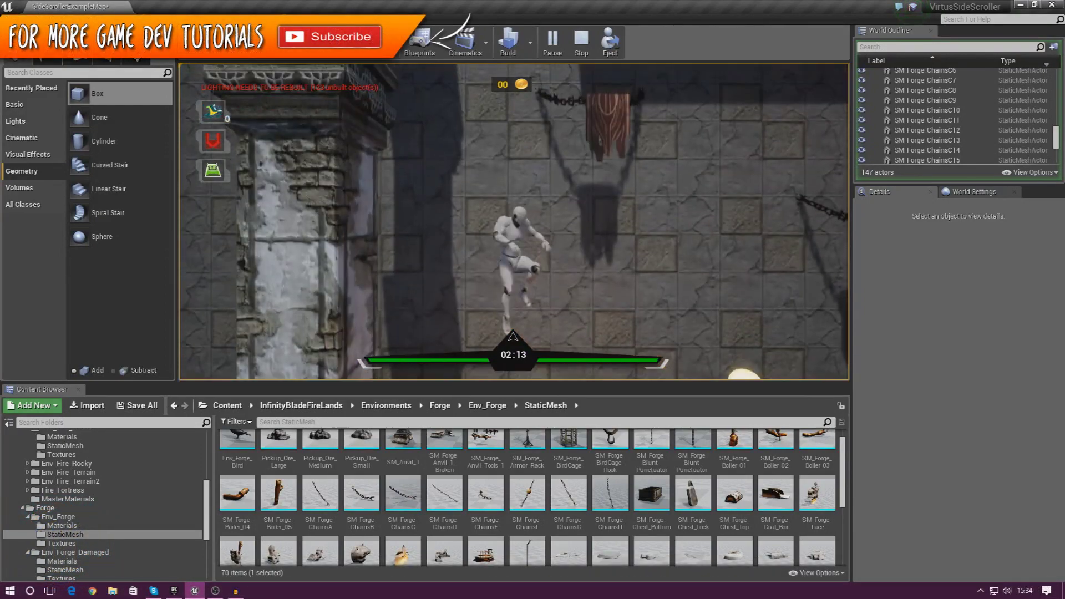
key(space)
key(d)
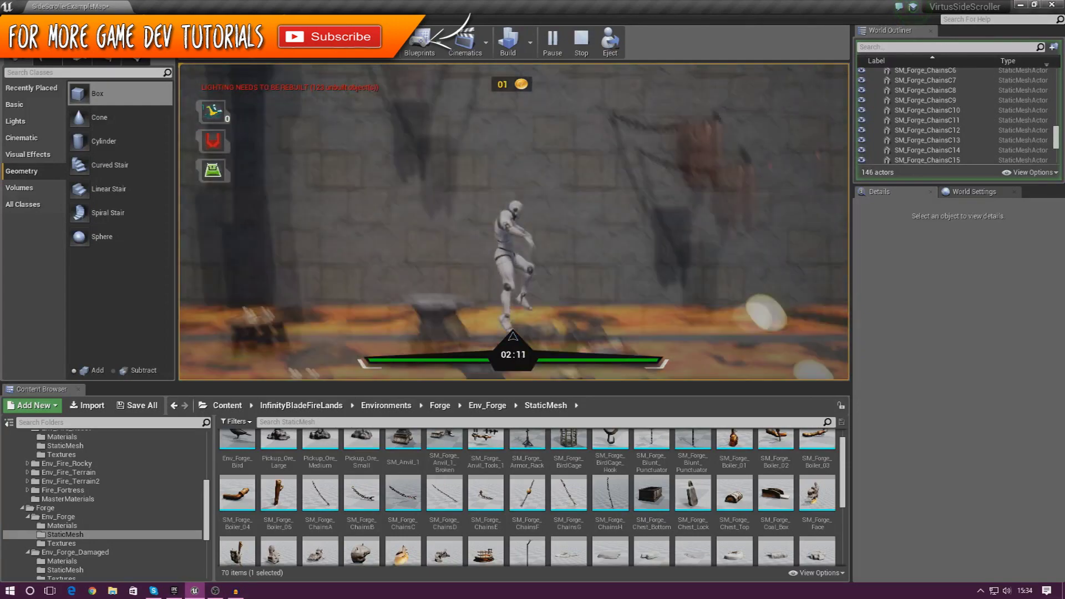
key(d)
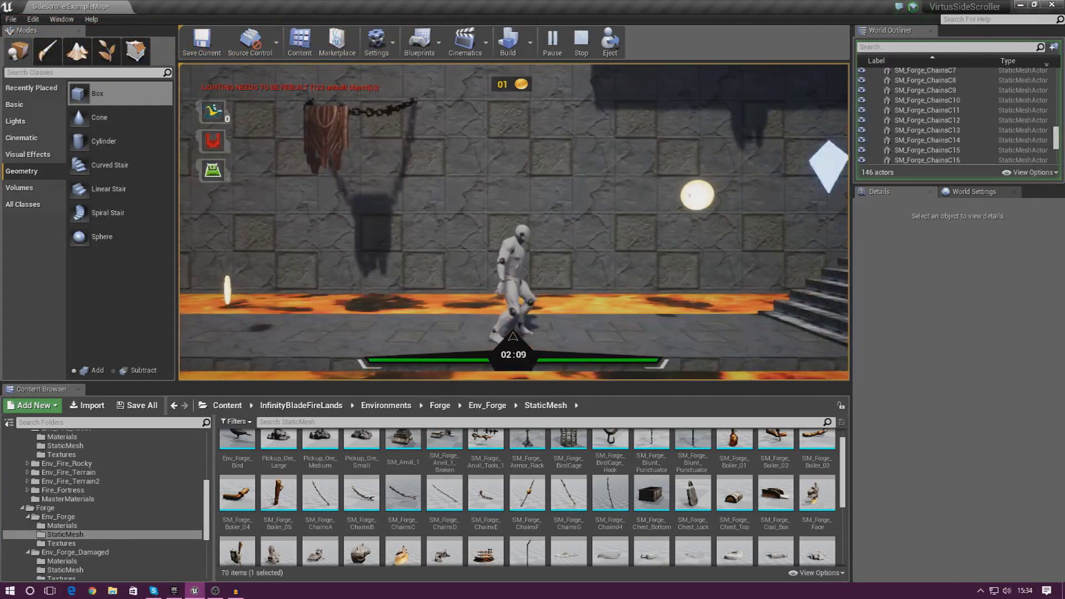
key(d)
key(space)
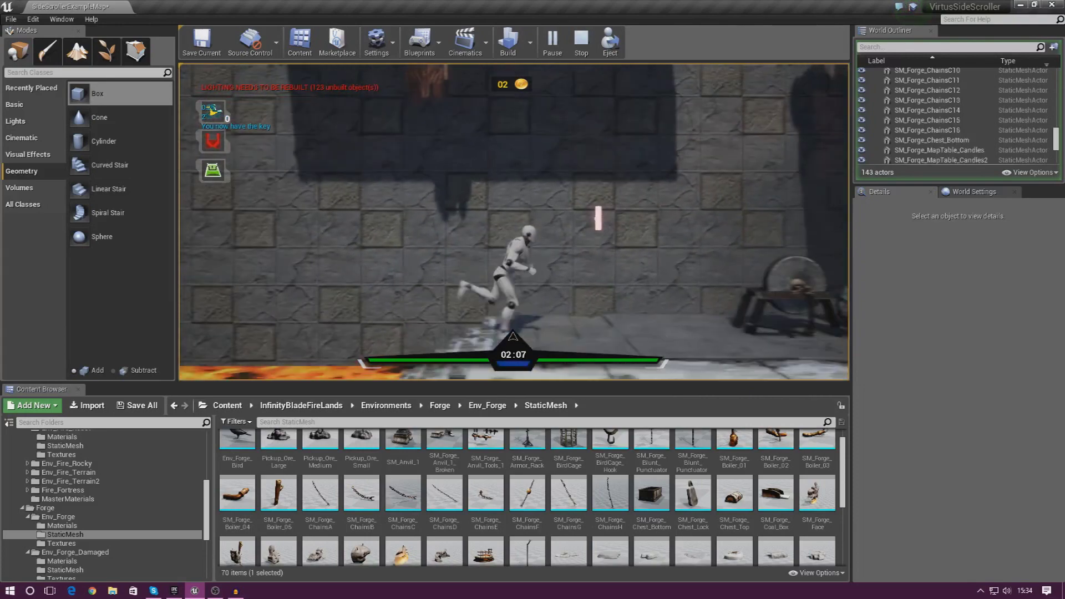
key(d)
key(space)
key(a)
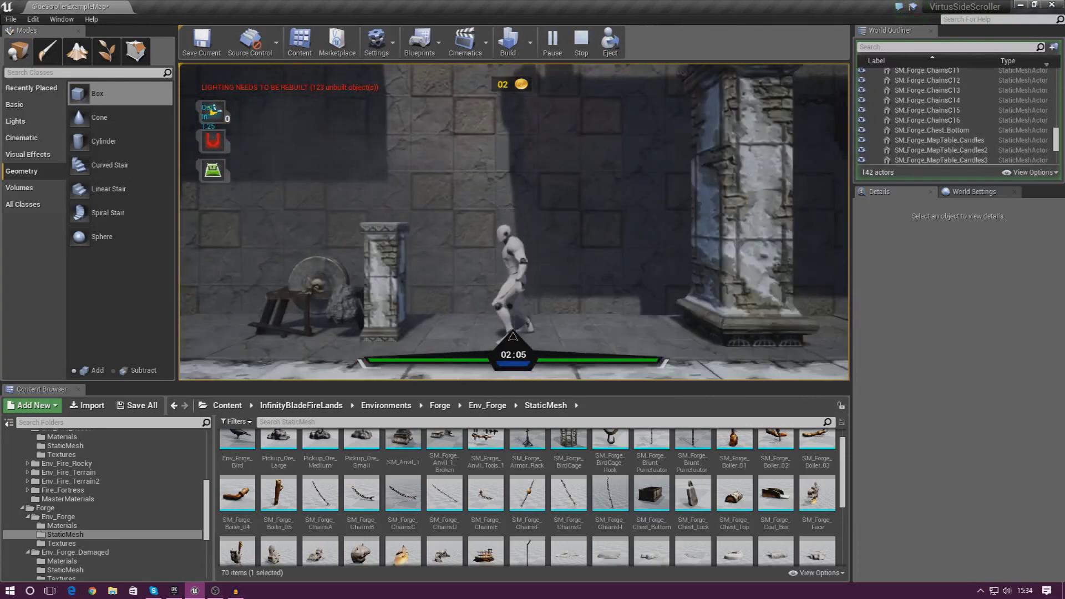
key(space)
key(d)
key(space)
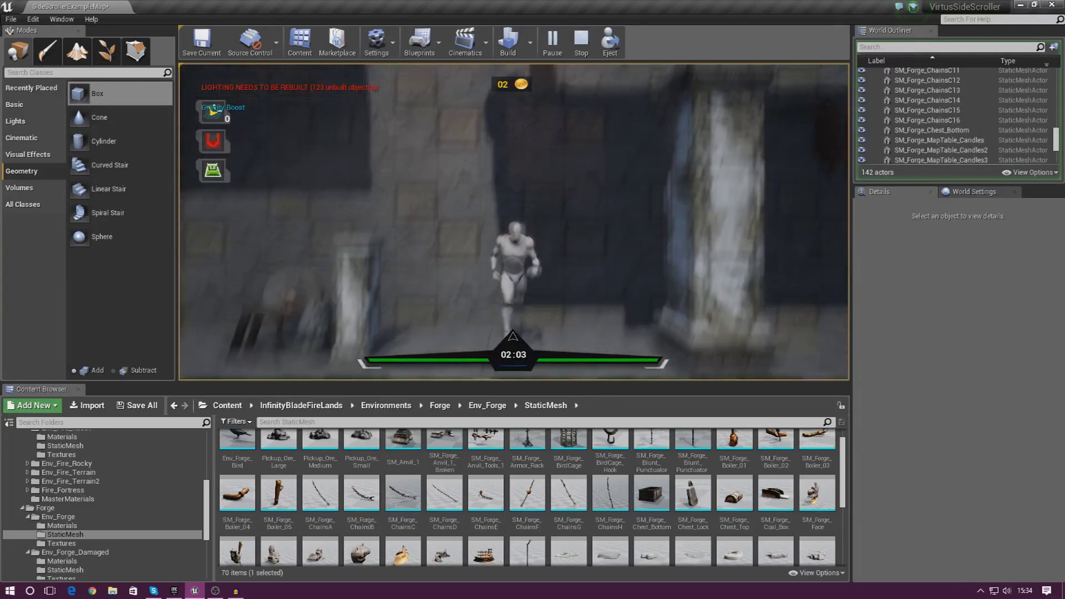
key(d)
key(space)
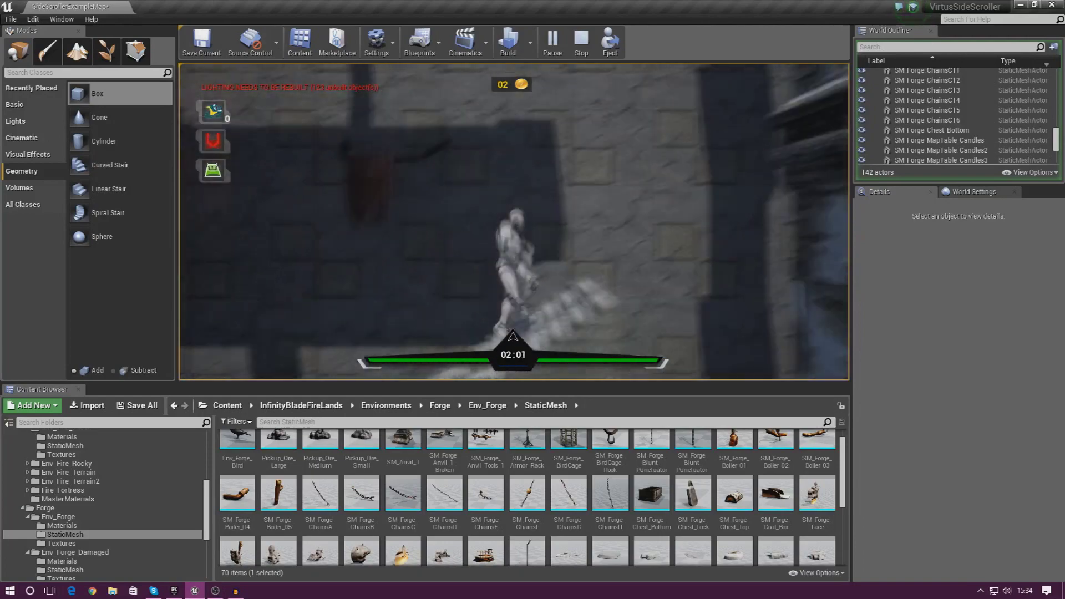
key(space)
key(a)
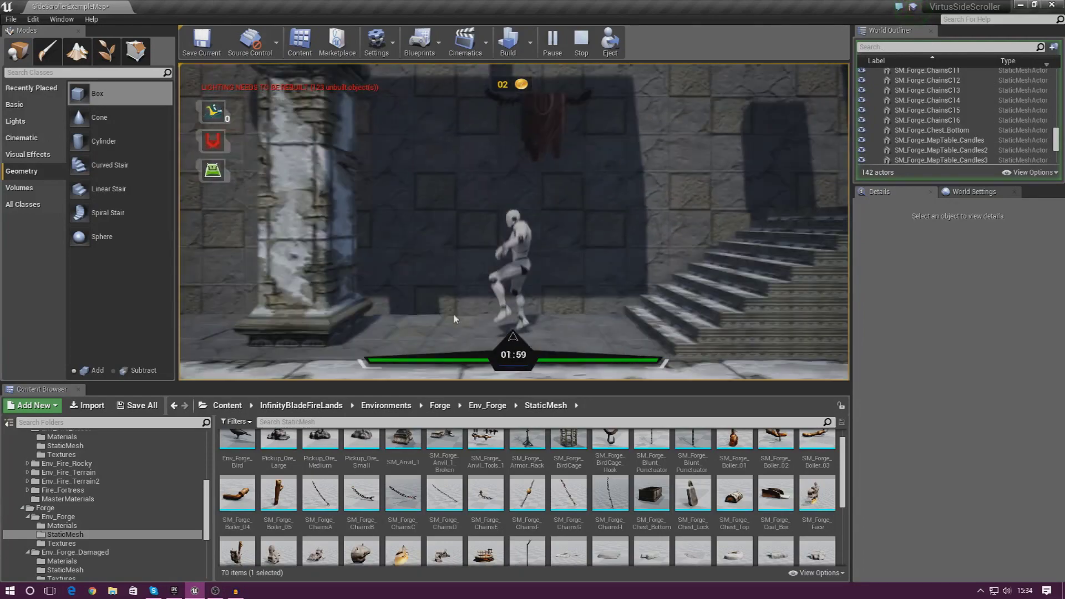
key(Escape)
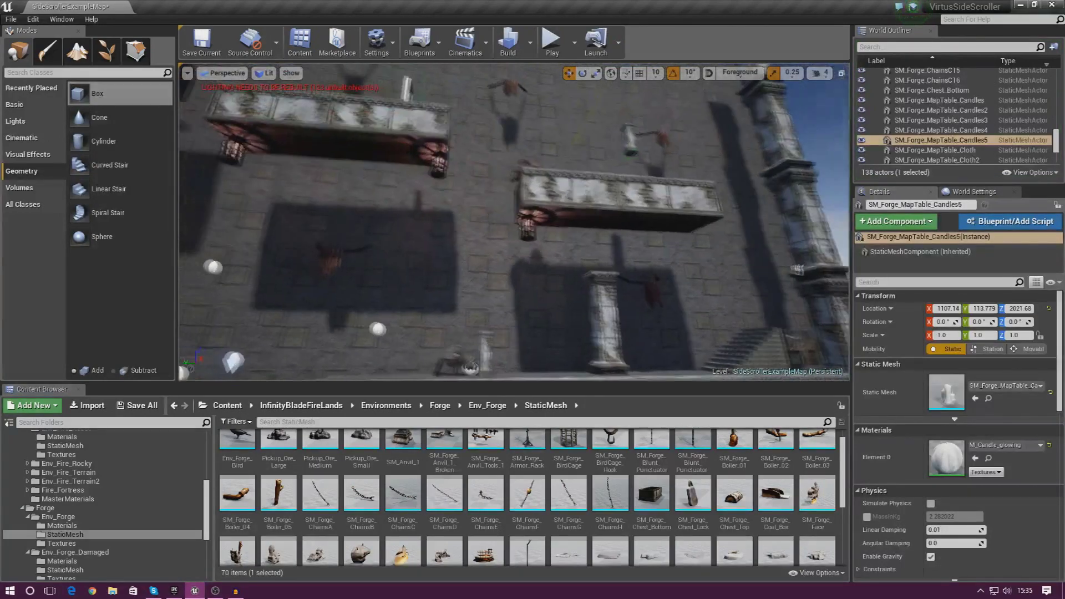
Step: Examine the decorated level's back wall, platforms, hanging cloths, chains and lava floor in the viewport
key(s)
right_drag(513, 222, 535, 267)
key(w)
key(s)
key(w)
key(s)
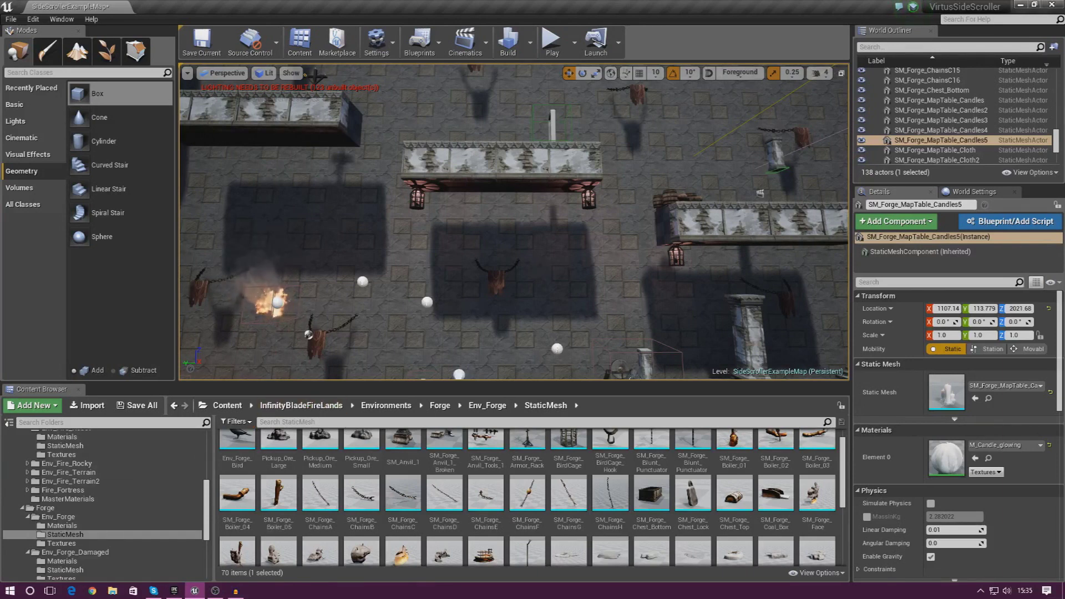
right_drag(514, 222, 375, 270)
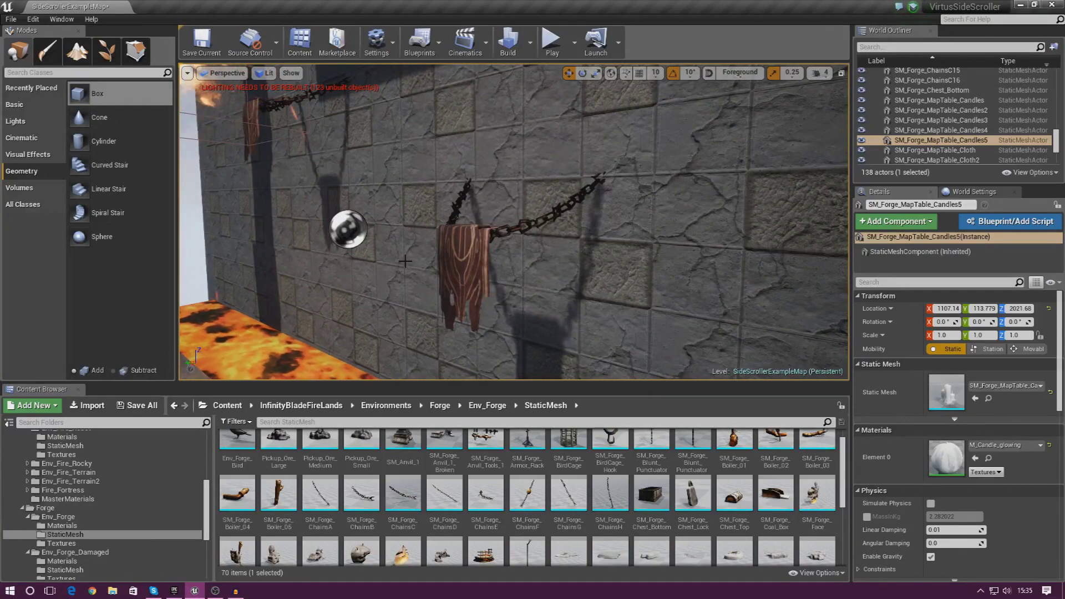
right_drag(406, 261, 476, 270)
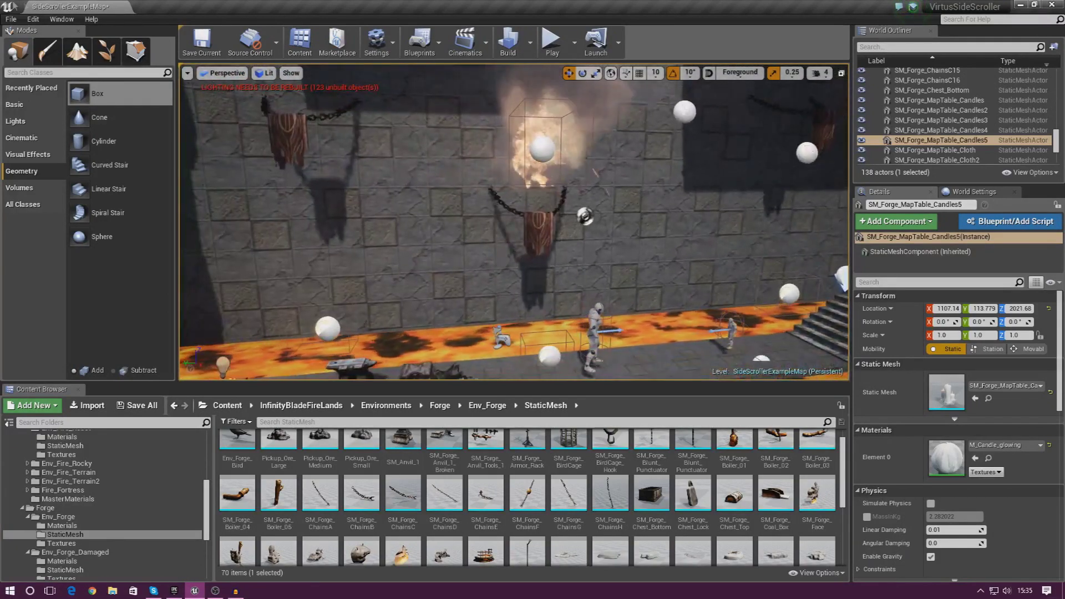
Step: Reopen the SideScrollerExampleMap level from the SideScrollerBP Maps folder without saving the current changes
click(10, 20)
click(37, 53)
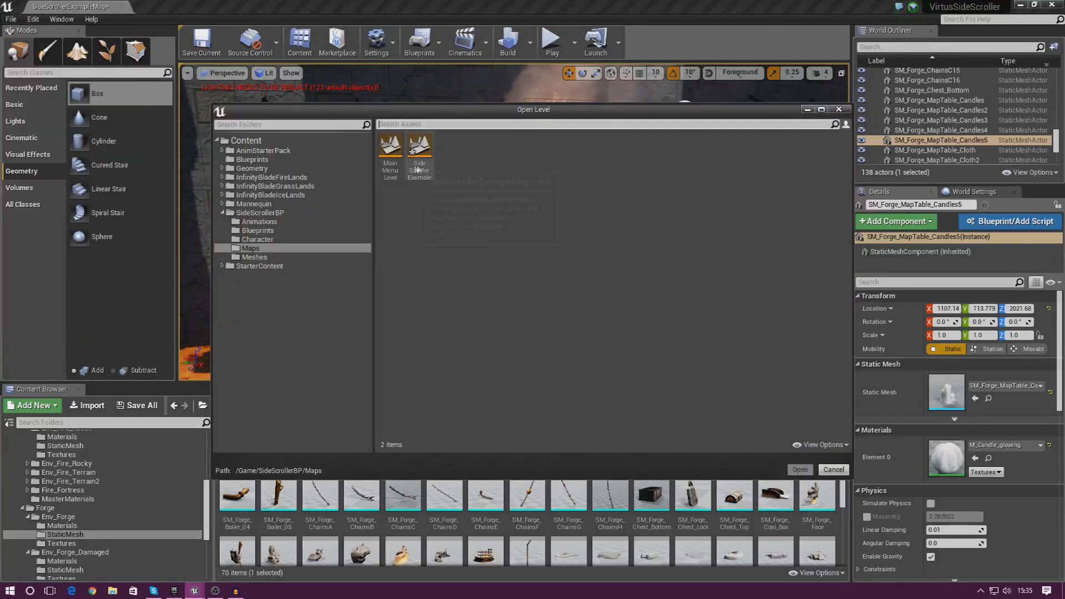
double_click(419, 168)
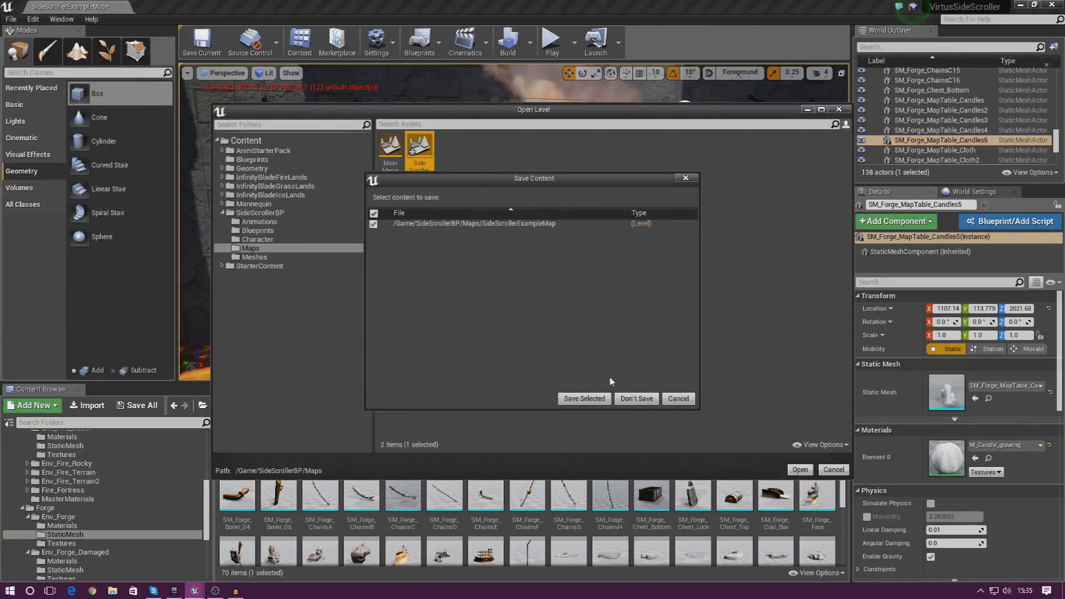
click(635, 399)
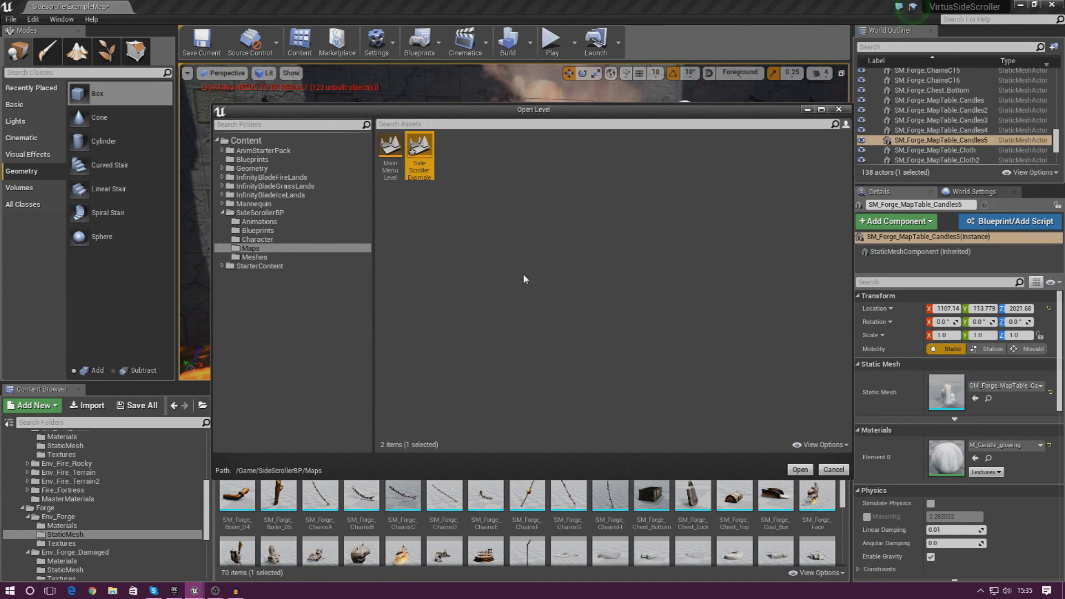
click(840, 110)
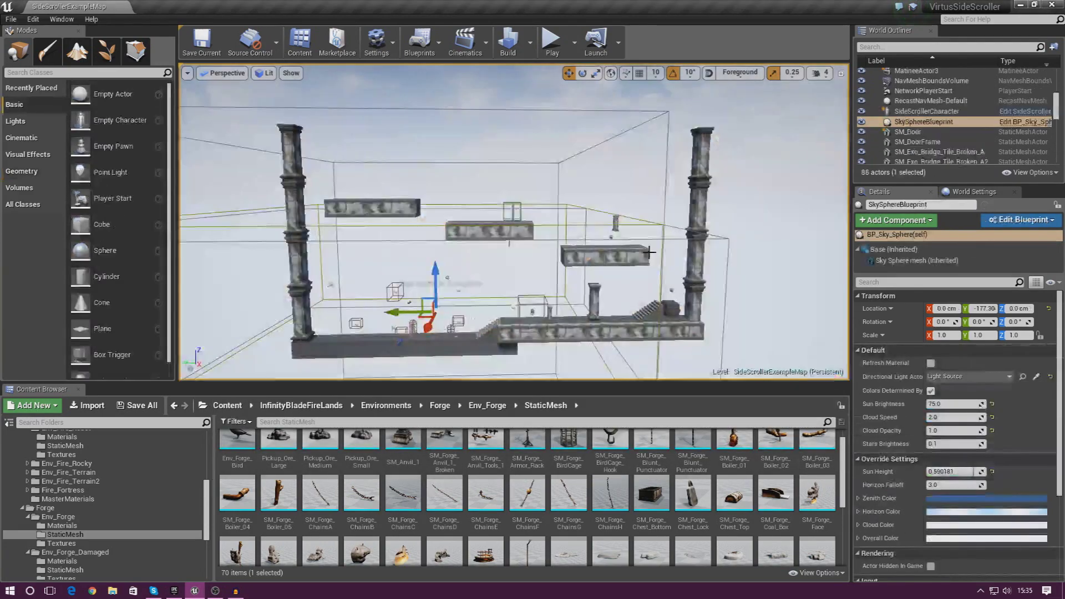
Step: Add an additive Box brush and place it behind the platforms at about X 1204, Y -1389, Z 1318
key(w)
mouse_move(642, 254)
right_down()
mouse_move(653, 260)
mouse_move(616, 257)
mouse_move(634, 257)
right_up()
key(s)
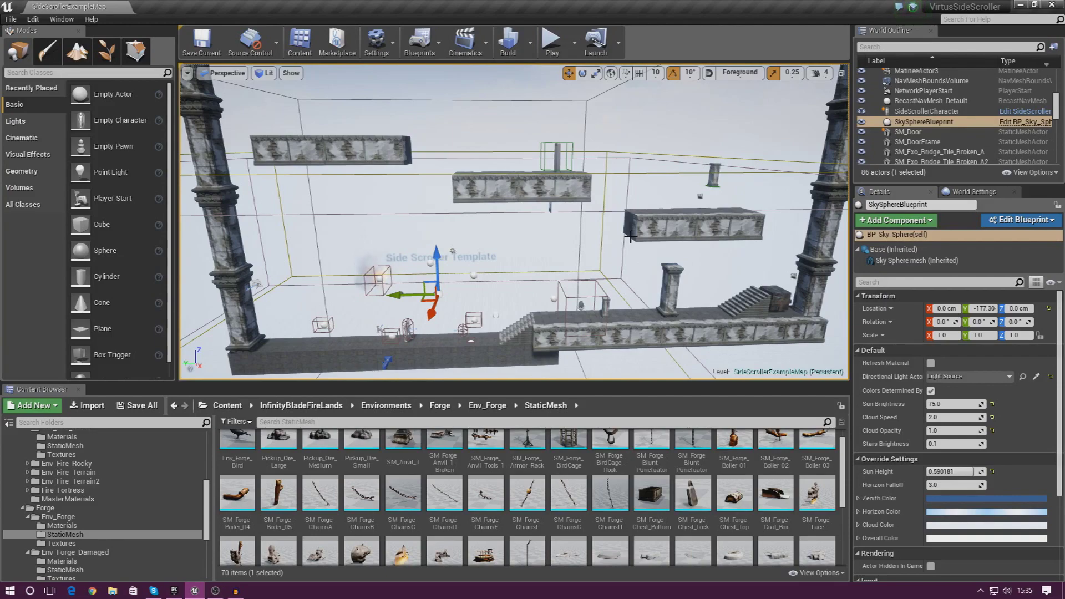
right_drag(592, 257, 246, 273)
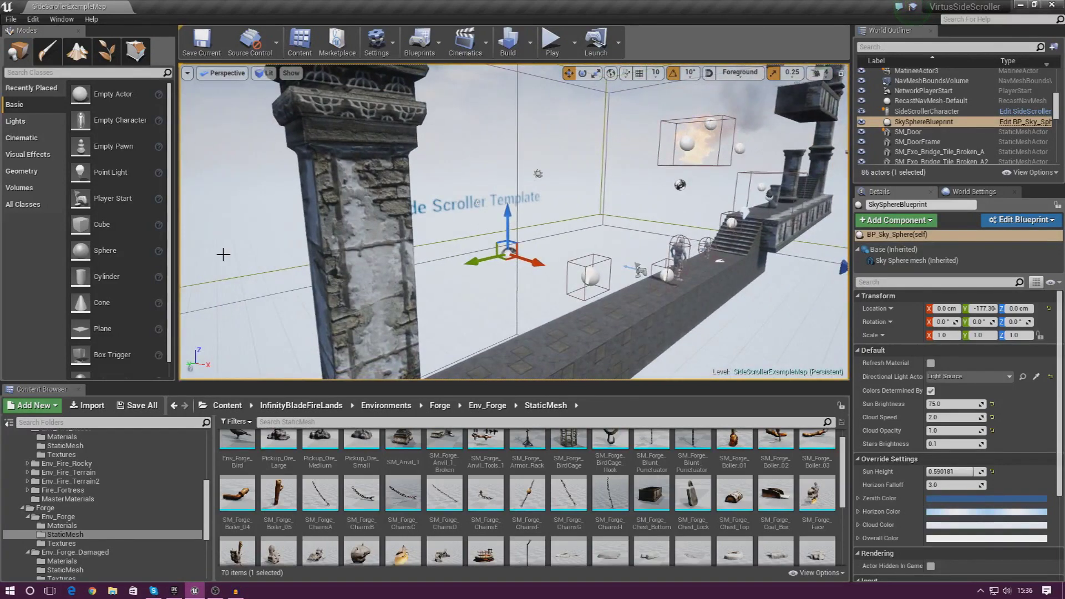
click(39, 176)
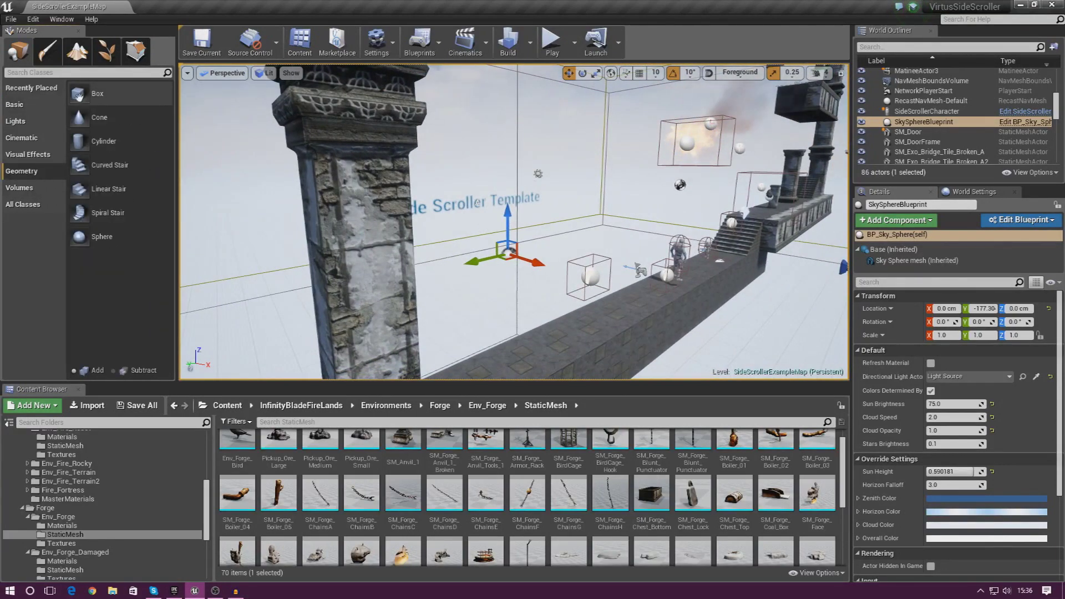
mouse_move(82, 102)
mouse_down()
mouse_move(577, 359)
mouse_move(583, 349)
mouse_up()
mouse_move(583, 349)
right_down()
mouse_move(502, 351)
mouse_move(527, 314)
right_up()
drag(474, 250, 661, 211)
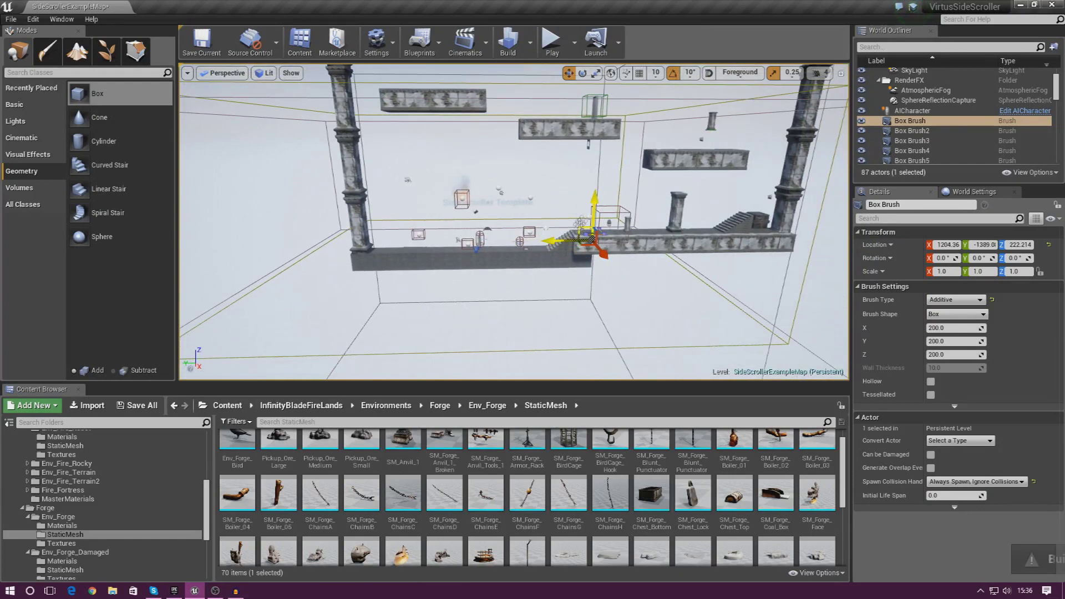
shift+drag(594, 208, 594, 101)
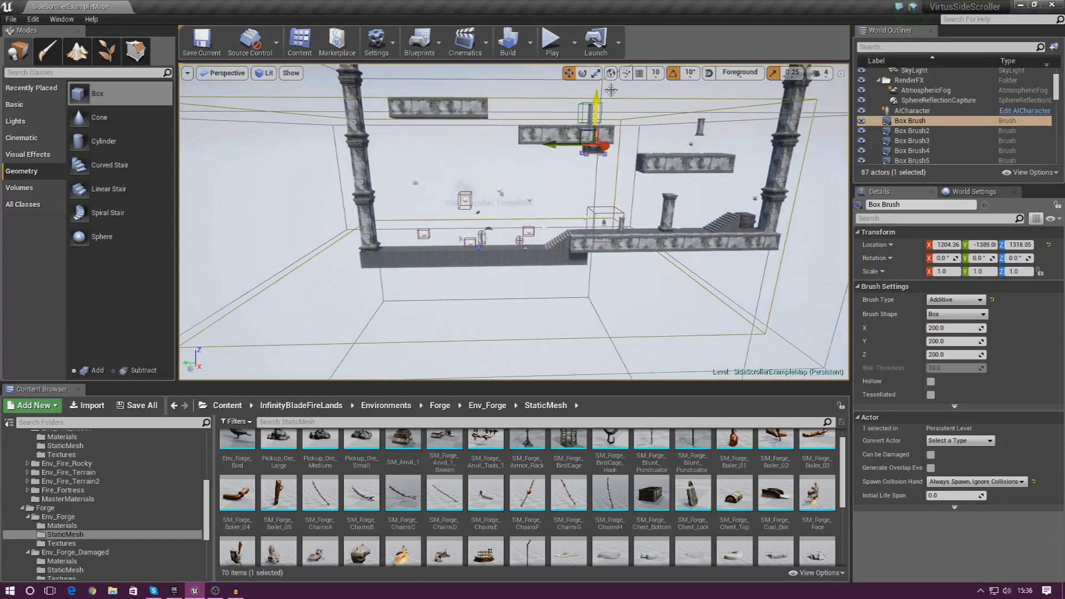
Step: Scale the box brush into a large background wall with a Y scale of 28.5 and a Z scale of 15.75
click(597, 76)
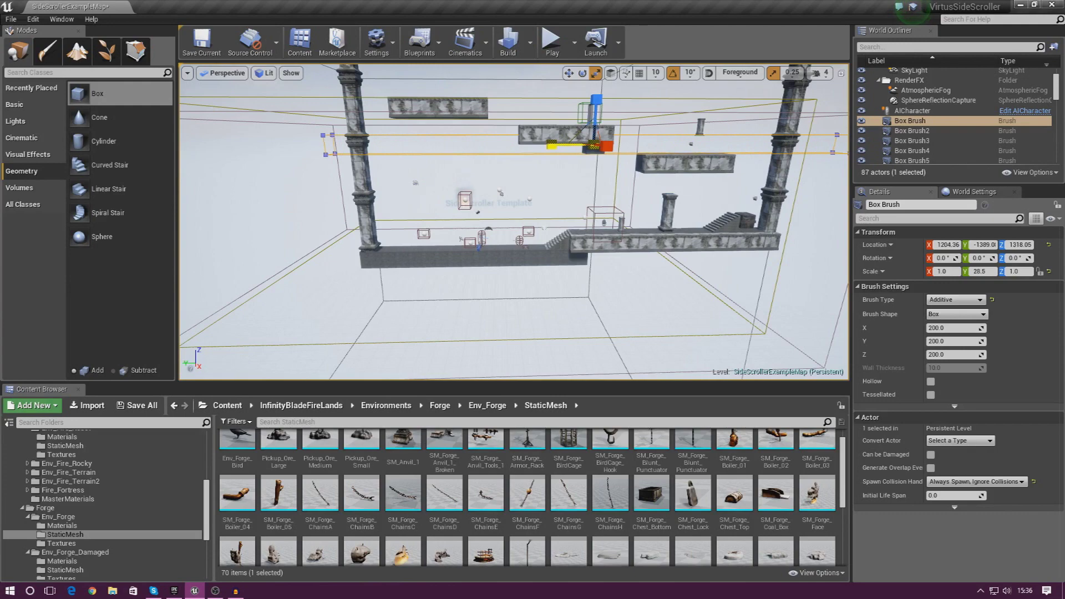
key(f)
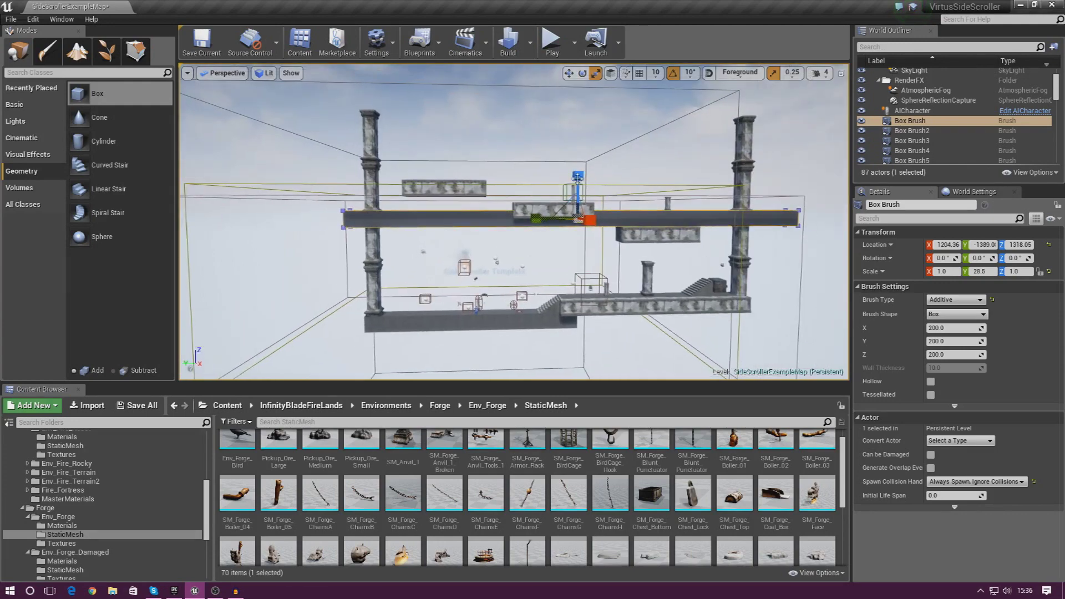
drag(577, 176, 578, 133)
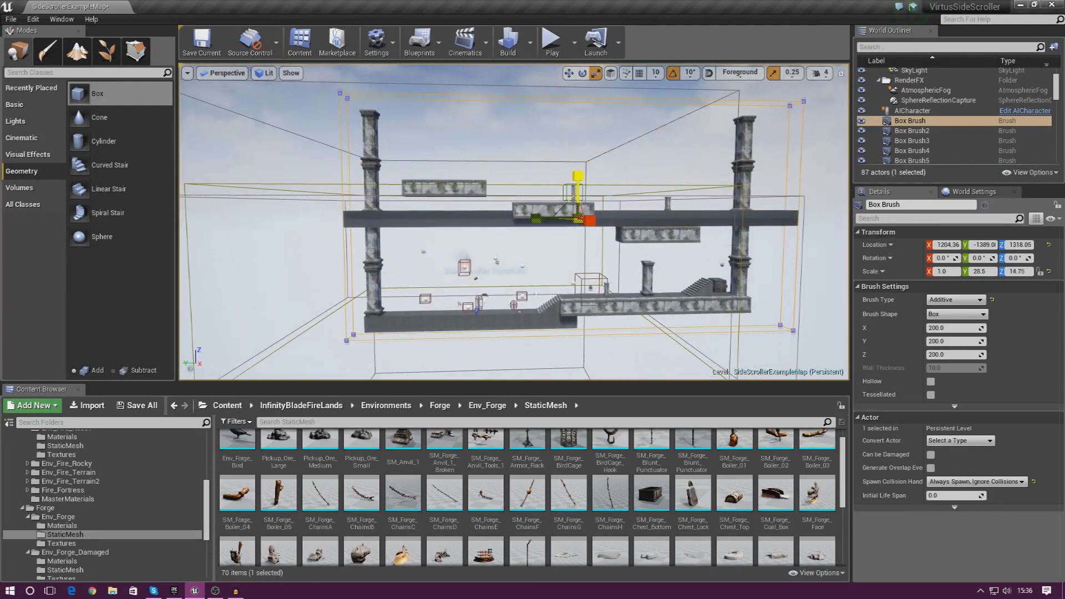
drag(578, 176, 572, 147)
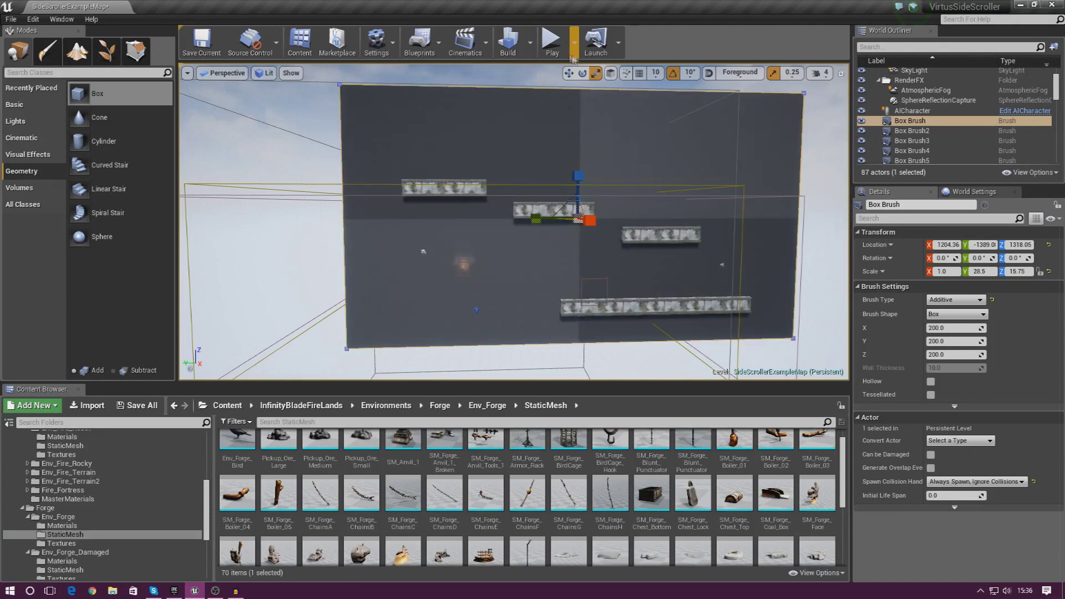
Step: Move the background wall brush along X to about 865 so it sits behind the platforms and pillars
click(568, 75)
right_drag(555, 144, 583, 166)
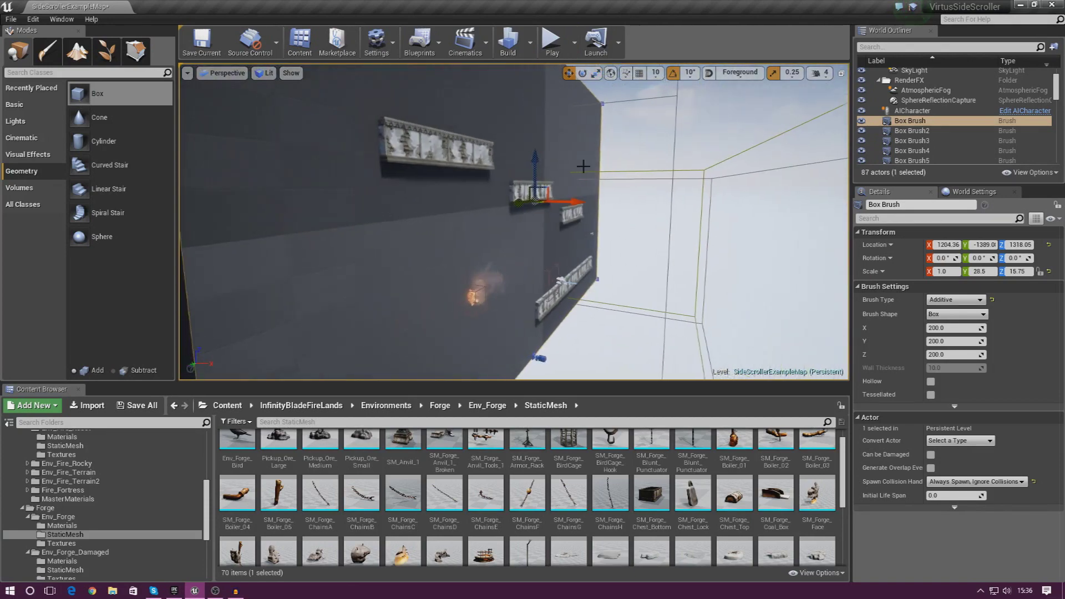
shift+drag(572, 202, 533, 202)
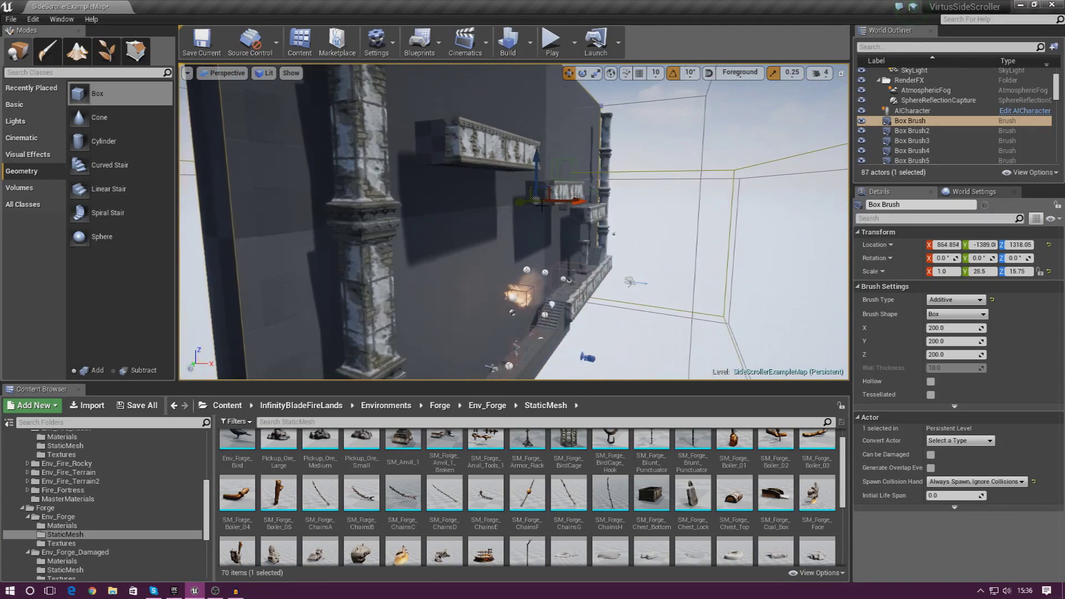
mouse_move(535, 202)
right_down()
mouse_move(502, 197)
mouse_move(521, 181)
mouse_move(541, 208)
mouse_move(621, 214)
mouse_move(704, 194)
mouse_move(696, 192)
right_up()
right_drag(280, 228, 255, 222)
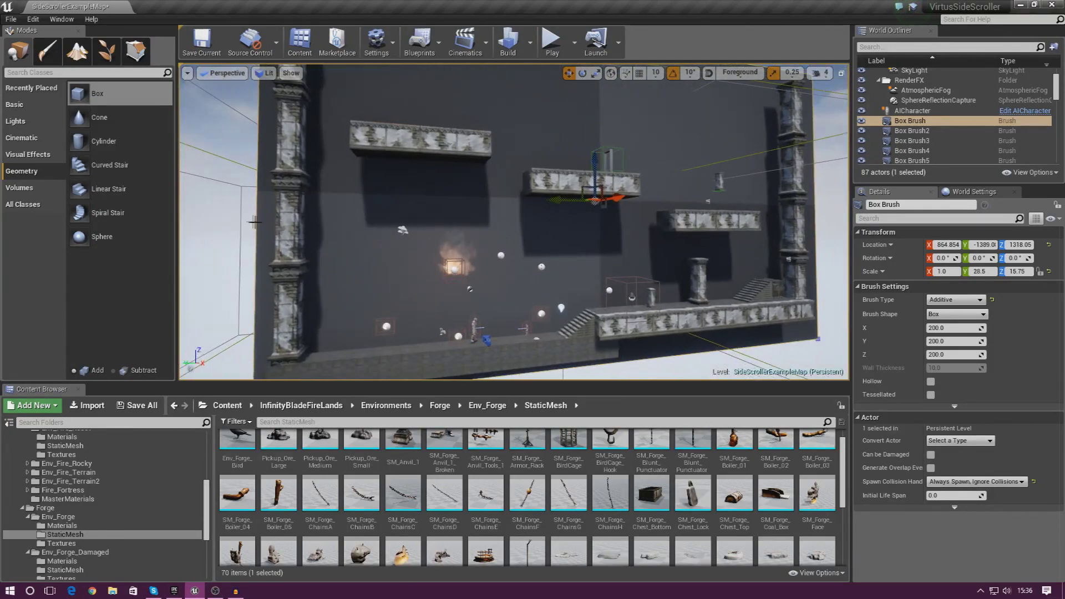
Step: Open the Materials folder of Exo_Deco02 under InfinityBladeGrassLands, Environments, Misc
scroll(34, 499, up, 5)
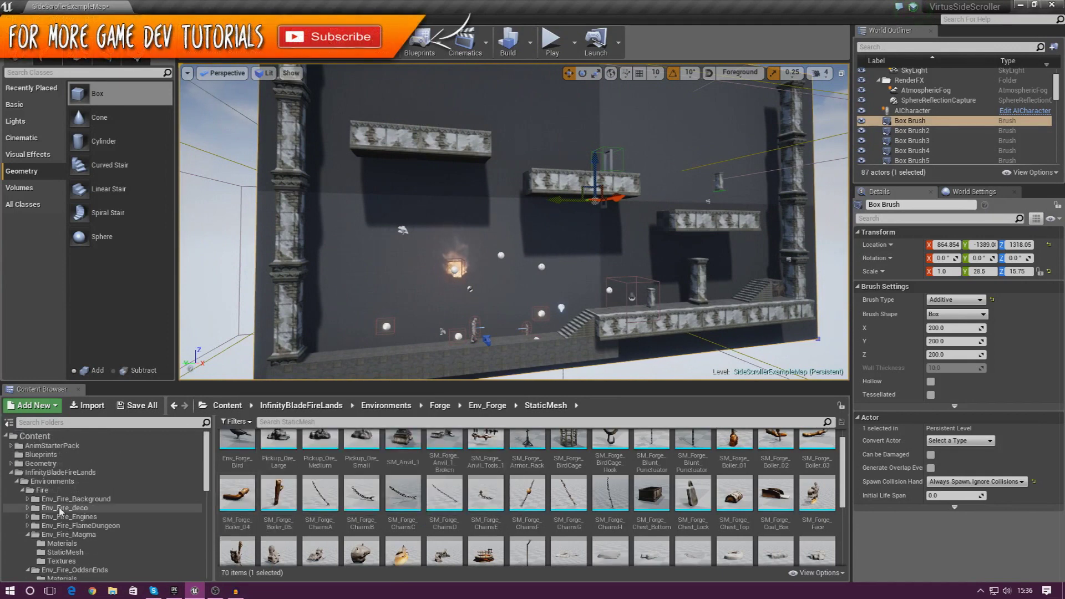
click(11, 473)
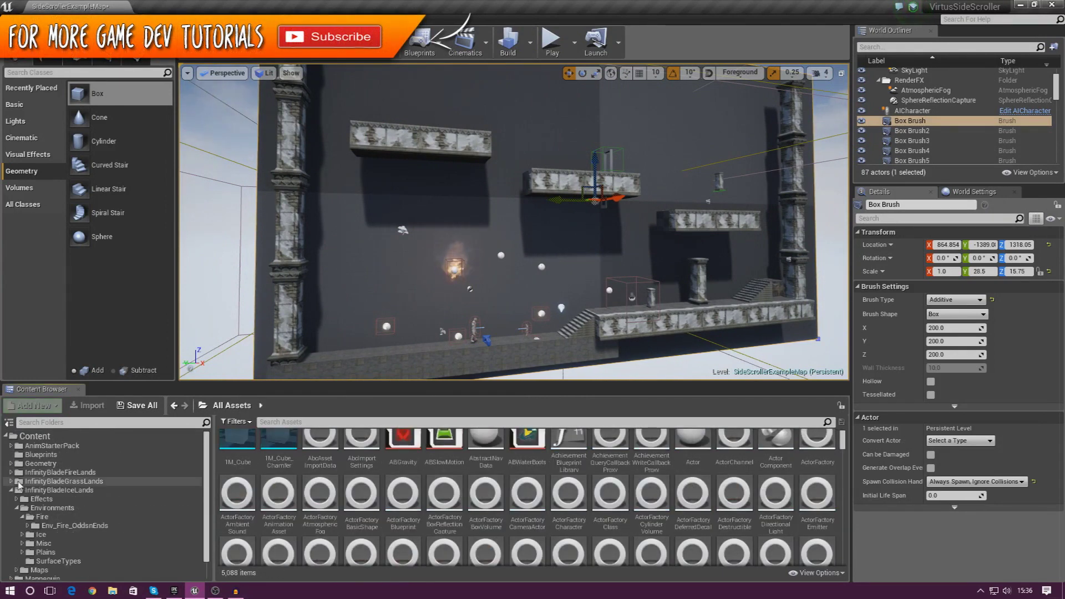
click(11, 490)
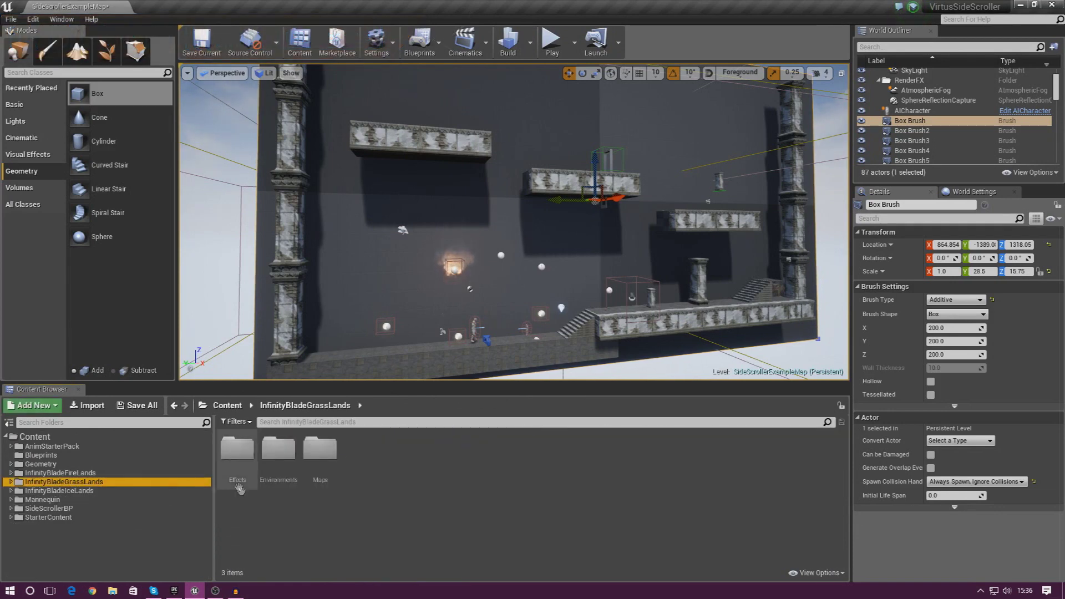
double_click(282, 466)
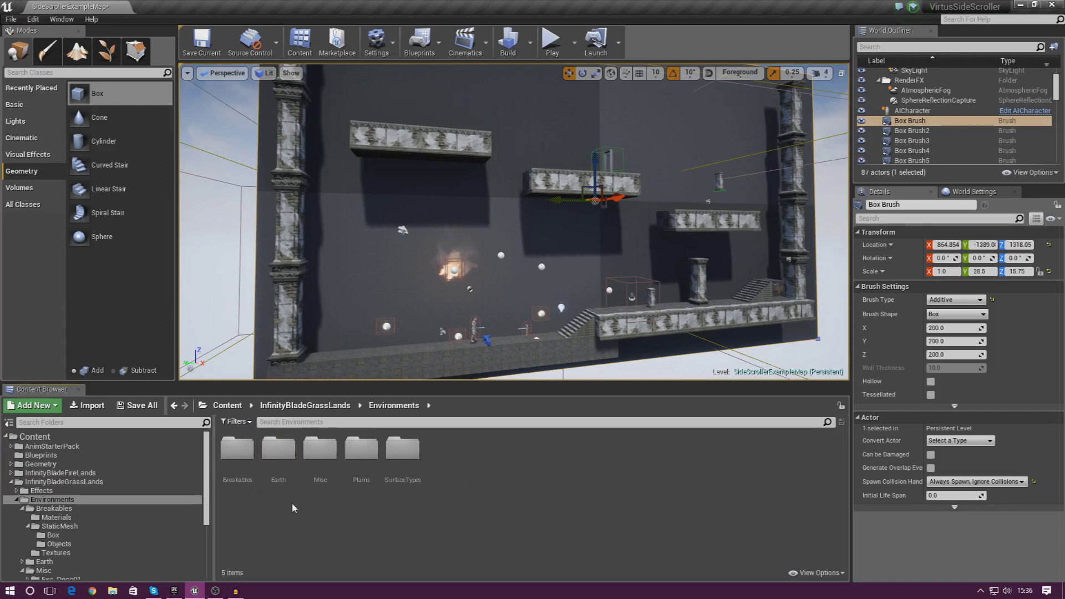
double_click(313, 461)
click(280, 454)
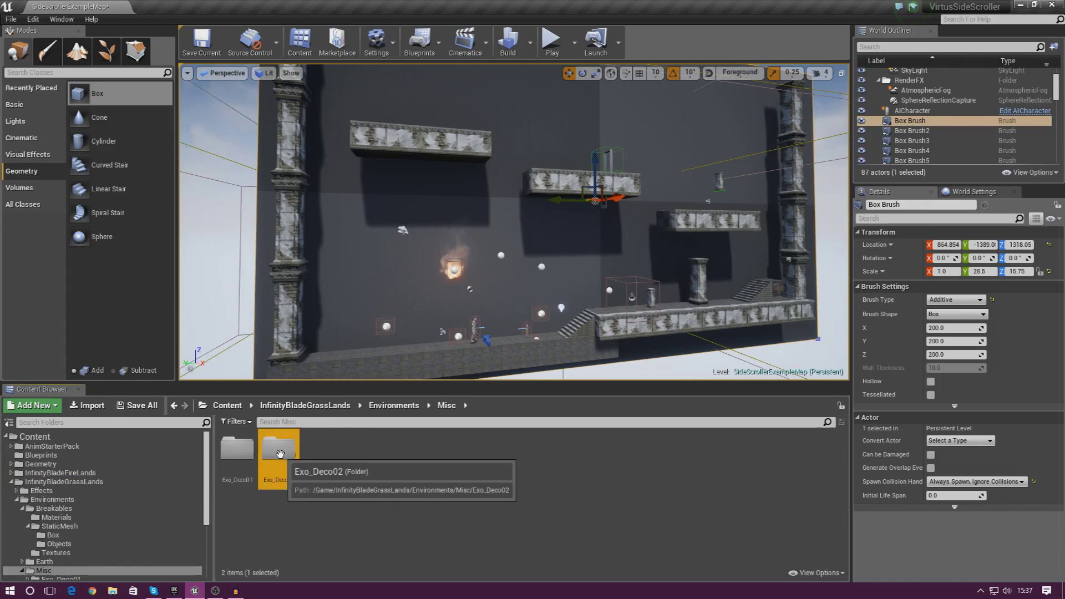
double_click(280, 454)
double_click(238, 449)
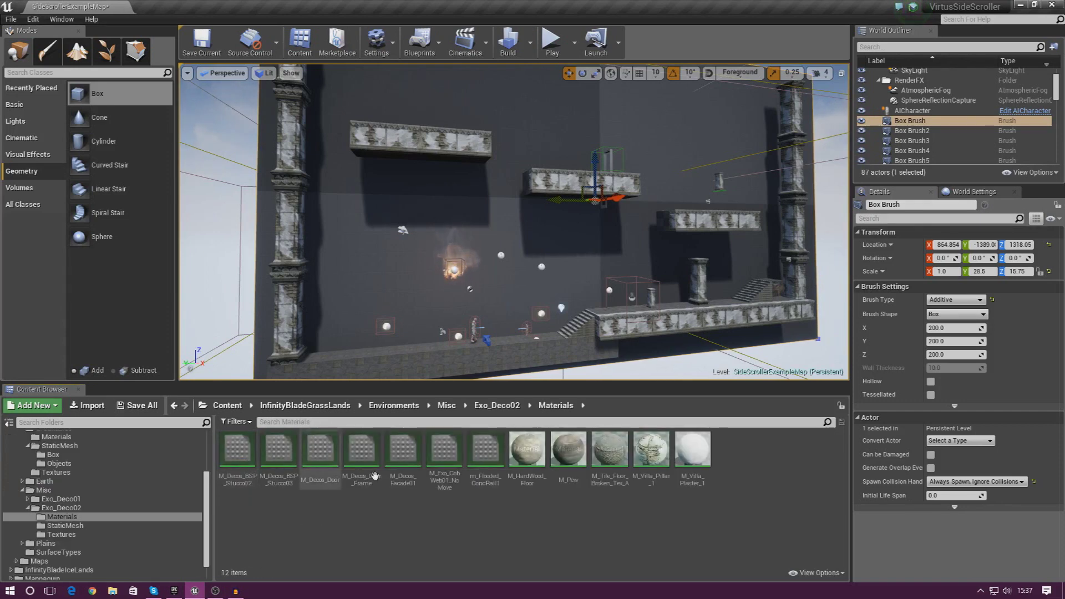
Step: Apply the M_Tile_Floor_Broken_Tex_A material to the background wall's front surface
click(608, 478)
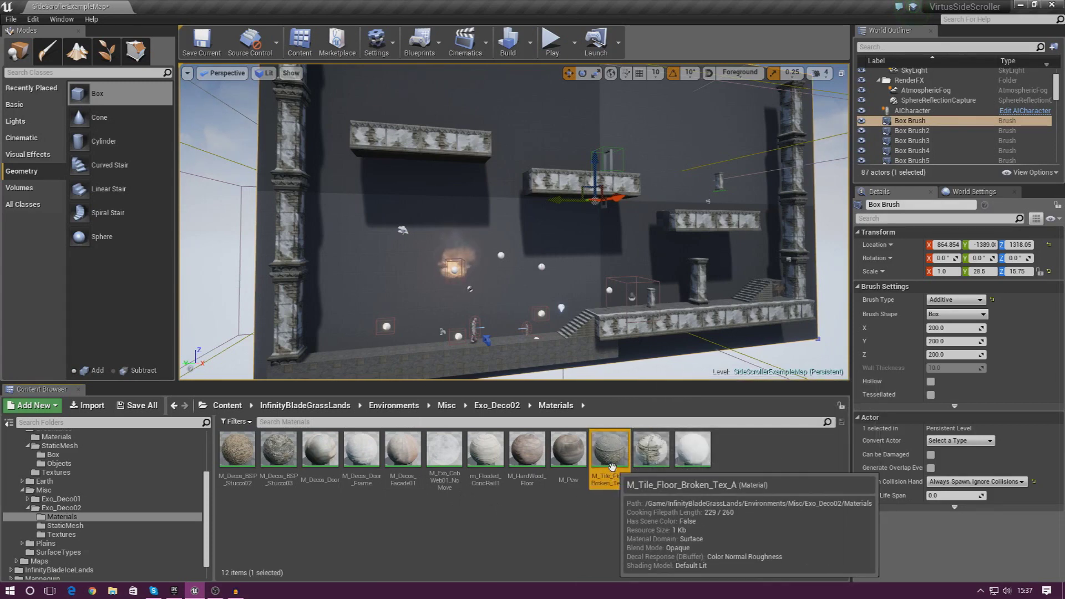
drag(610, 470, 501, 221)
key(w)
mouse_move(502, 221)
right_down()
mouse_move(546, 203)
mouse_move(505, 244)
mouse_move(413, 261)
mouse_move(513, 230)
right_up()
right_drag(436, 254, 496, 233)
Step: Set the wall surface's texture scale to 3.0 for both U and V and play-test the level
click(488, 242)
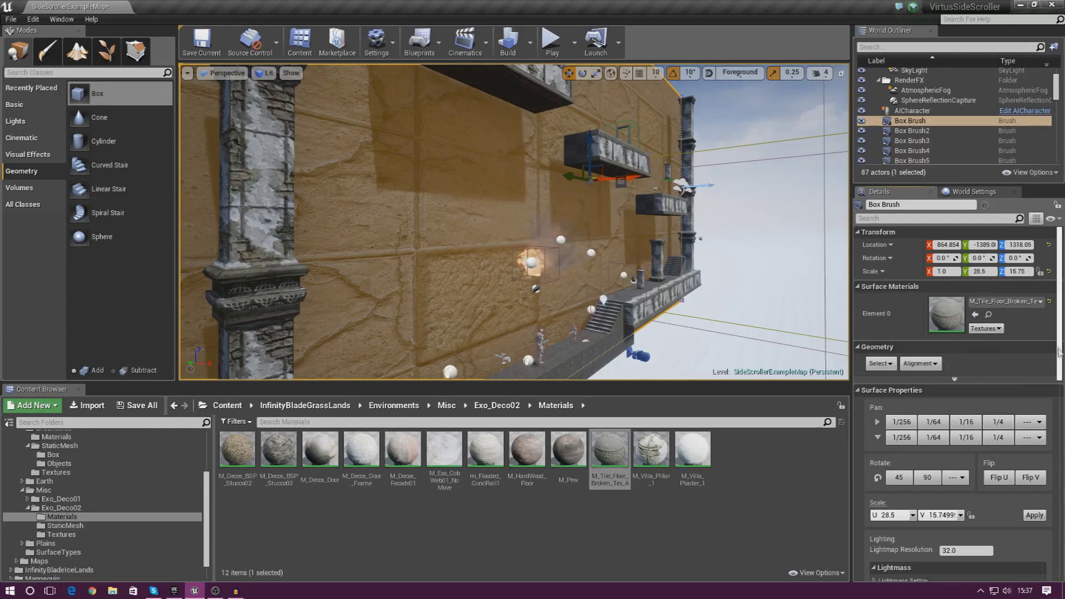
scroll(1058, 351, down, 5)
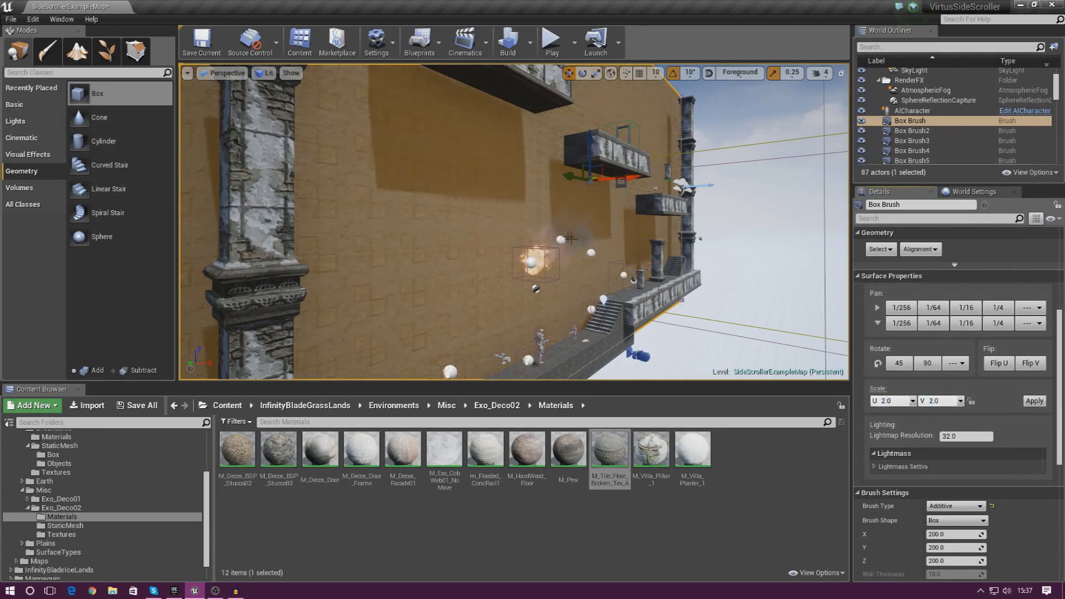
key(w)
right_drag(626, 250, 518, 245)
key(s)
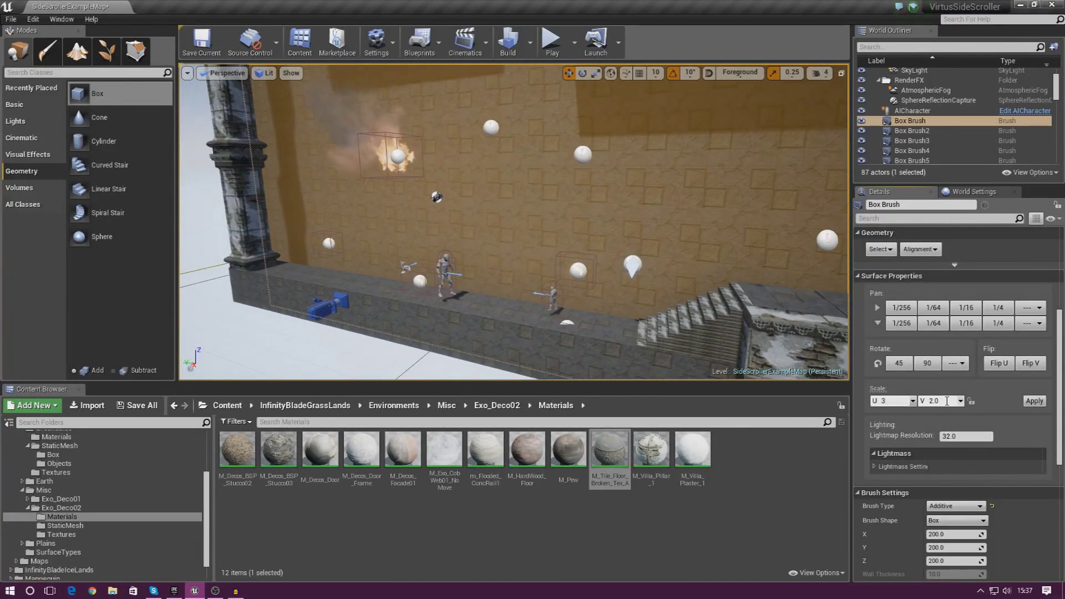
key(w)
right_drag(604, 250, 660, 247)
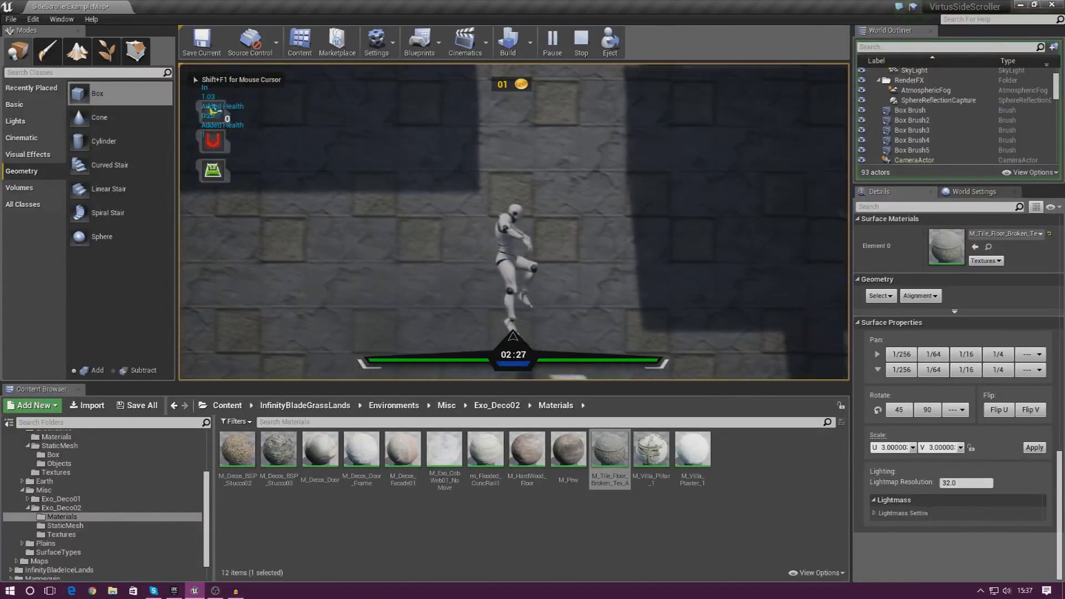
key(Escape)
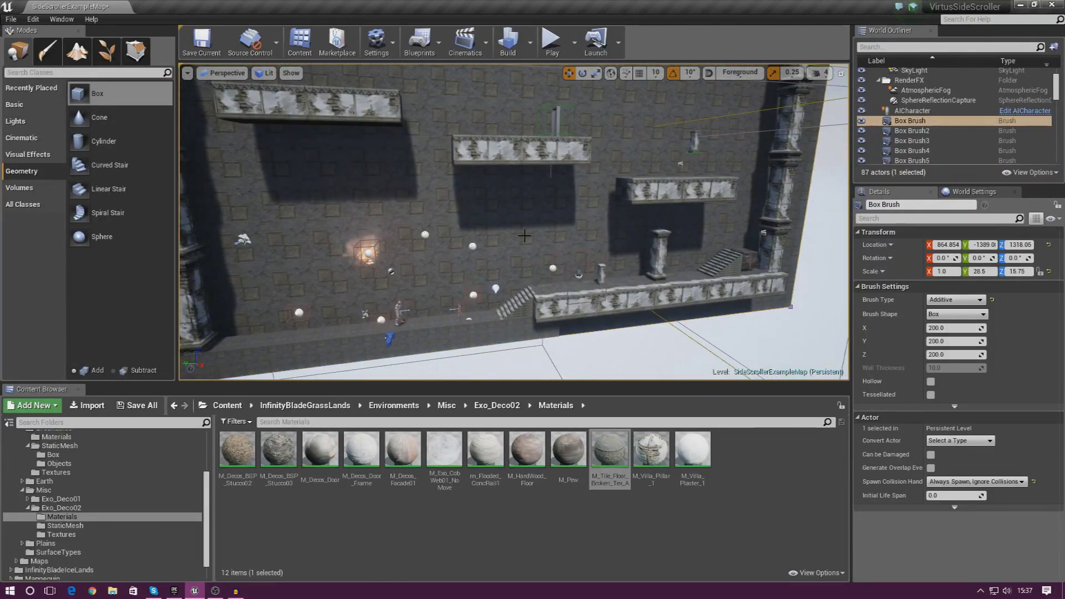
Step: Open the Env_Forge StaticMesh folder under InfinityBladeFireLands, Environments, Forge to examine its meshes
scroll(47, 490, up, 3)
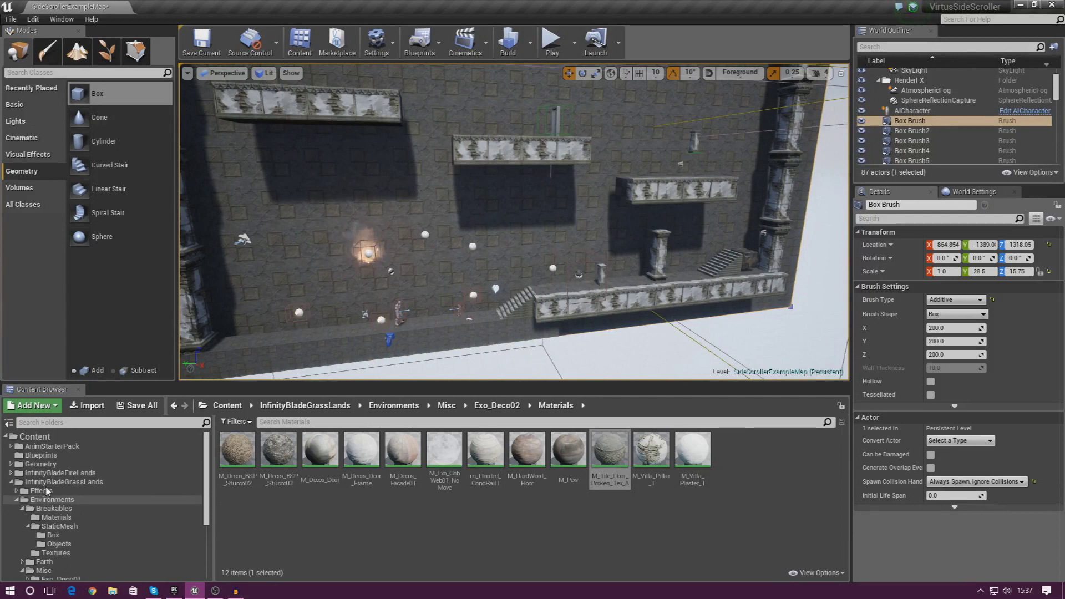
click(12, 483)
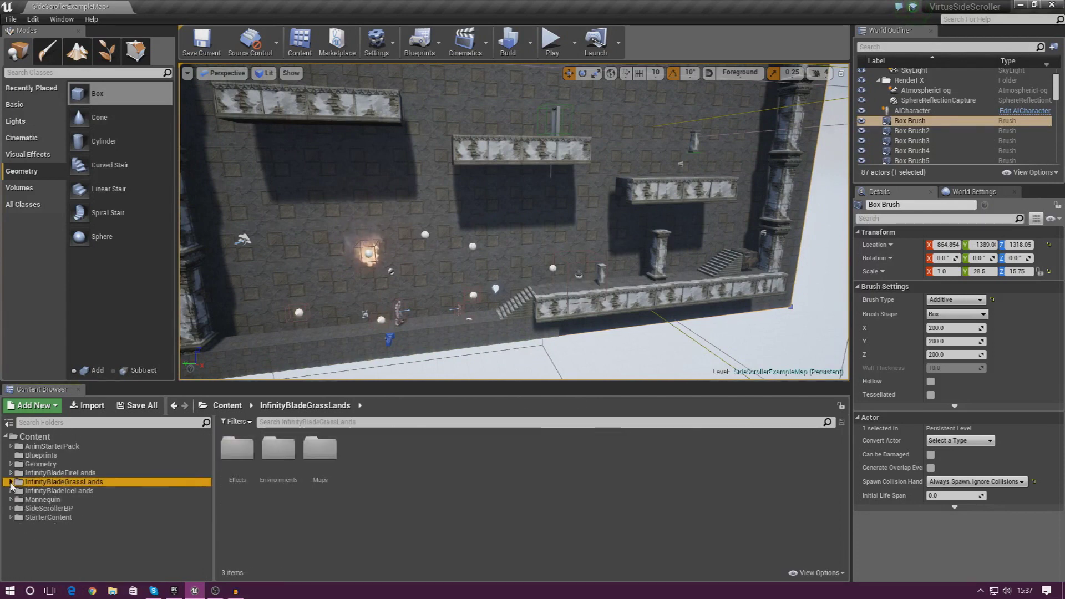
drag(20, 473, 29, 476)
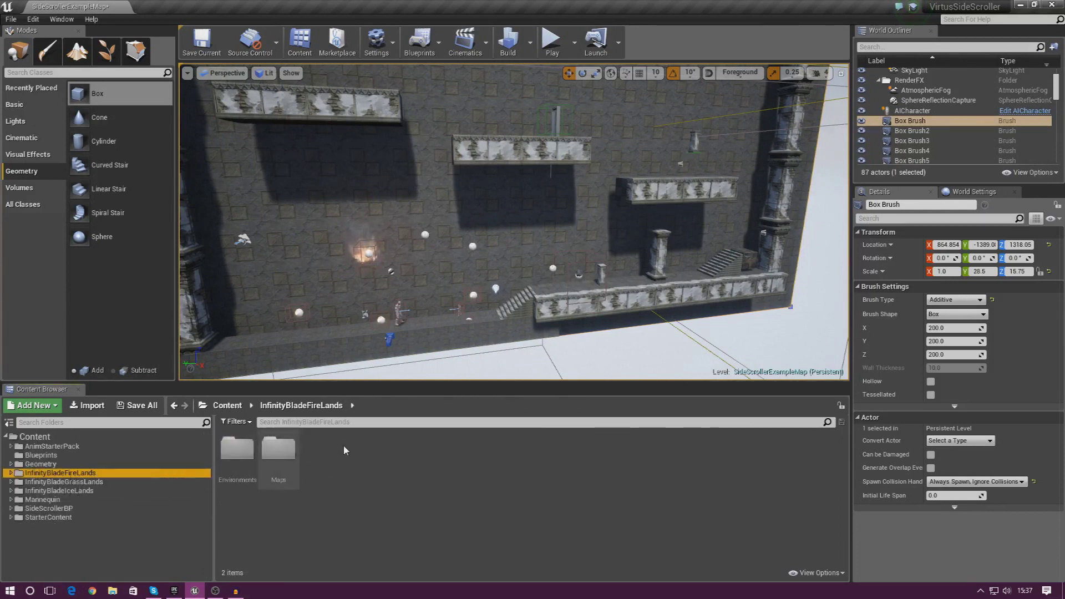
double_click(239, 456)
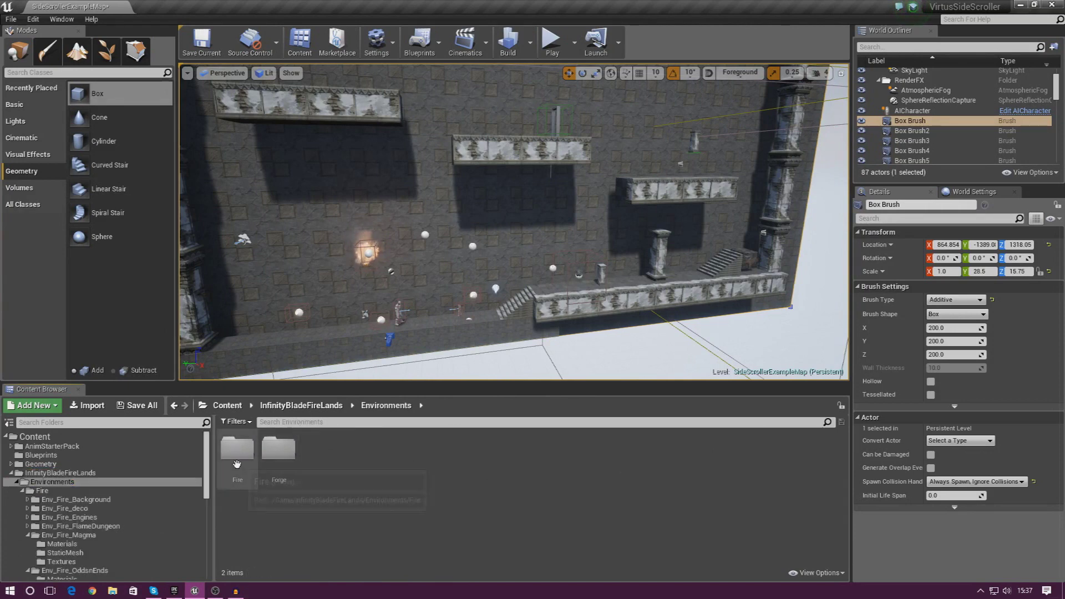
double_click(238, 461)
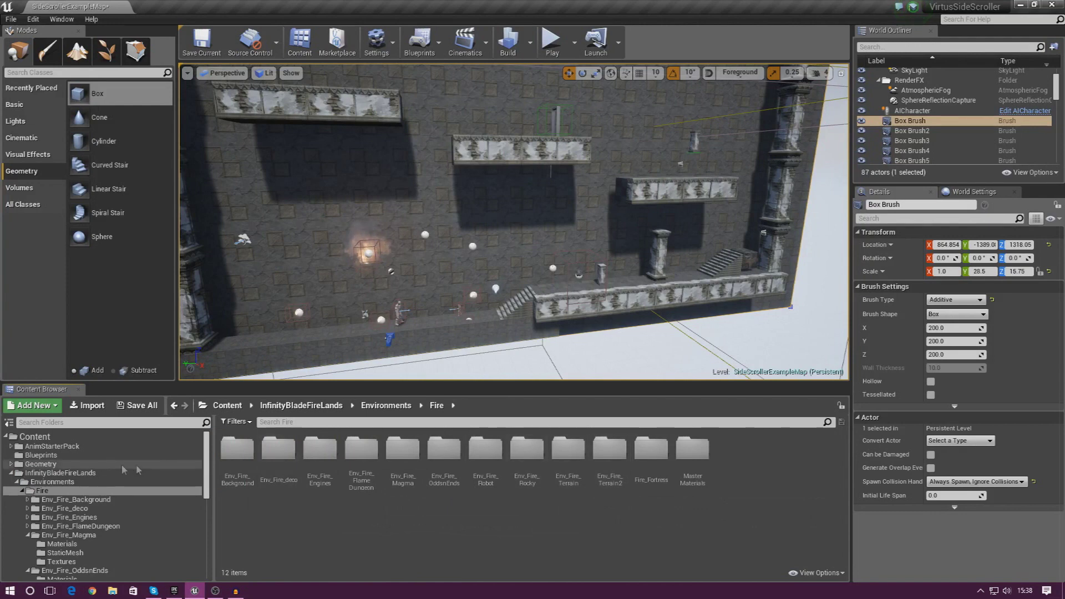
click(23, 491)
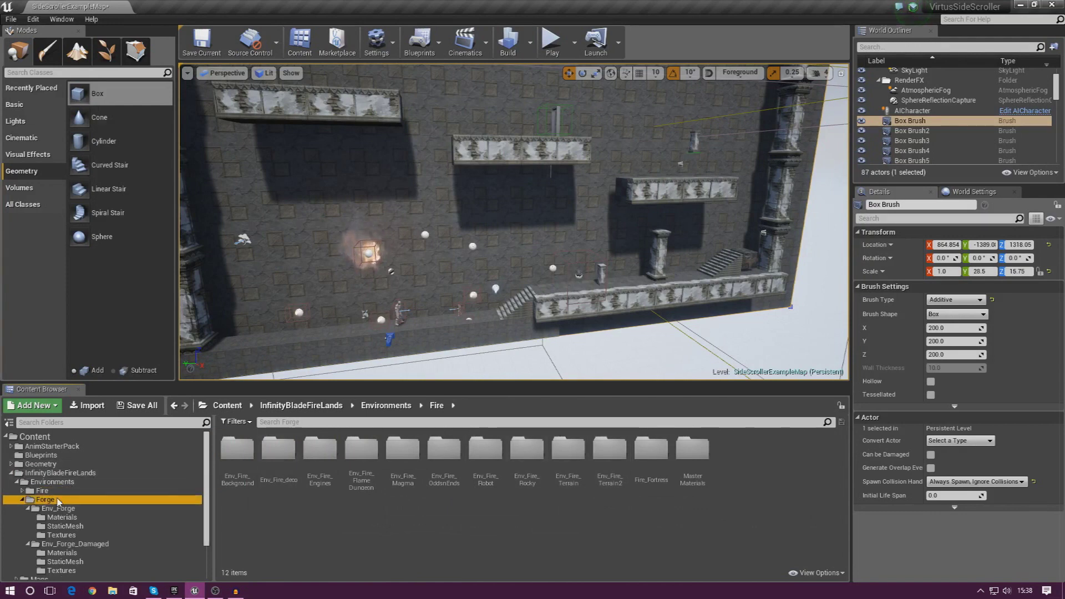
double_click(240, 463)
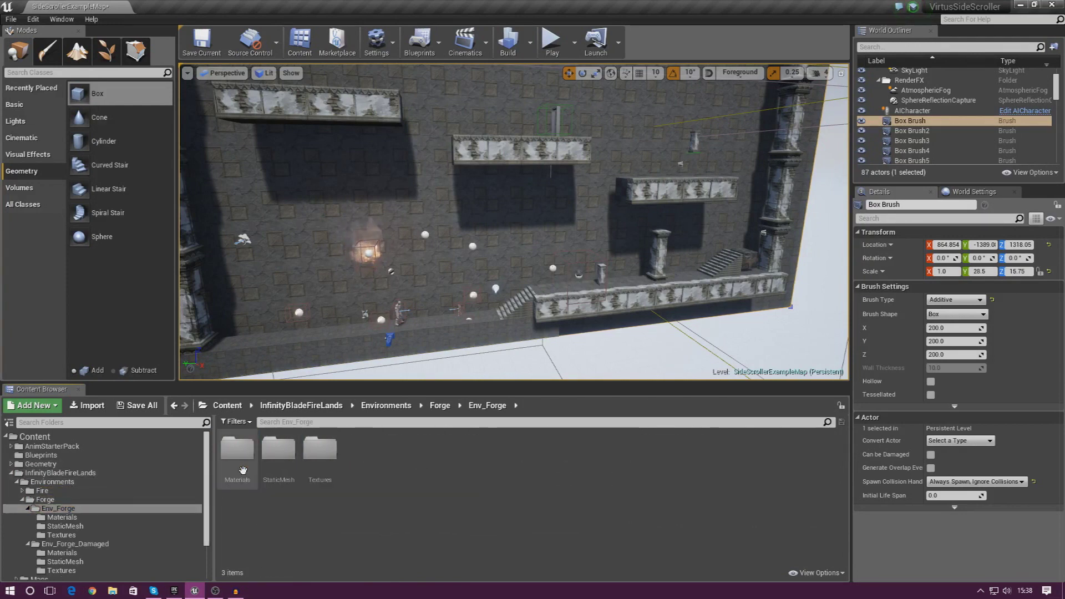
double_click(278, 451)
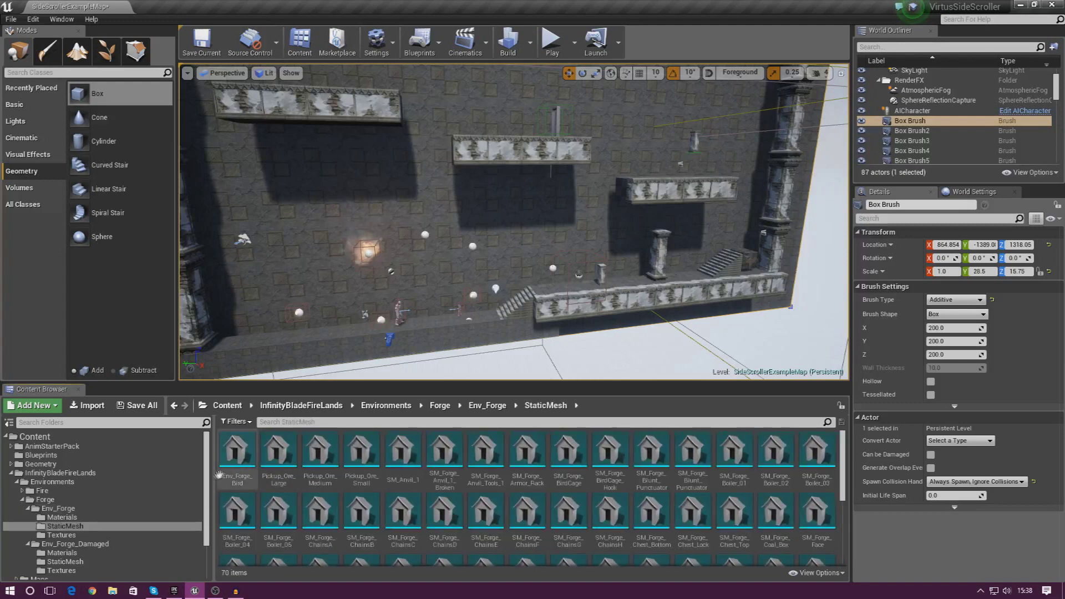
Step: Open the StaticMesh folder of Env_Forge_Damaged to examine its meshes
click(90, 507)
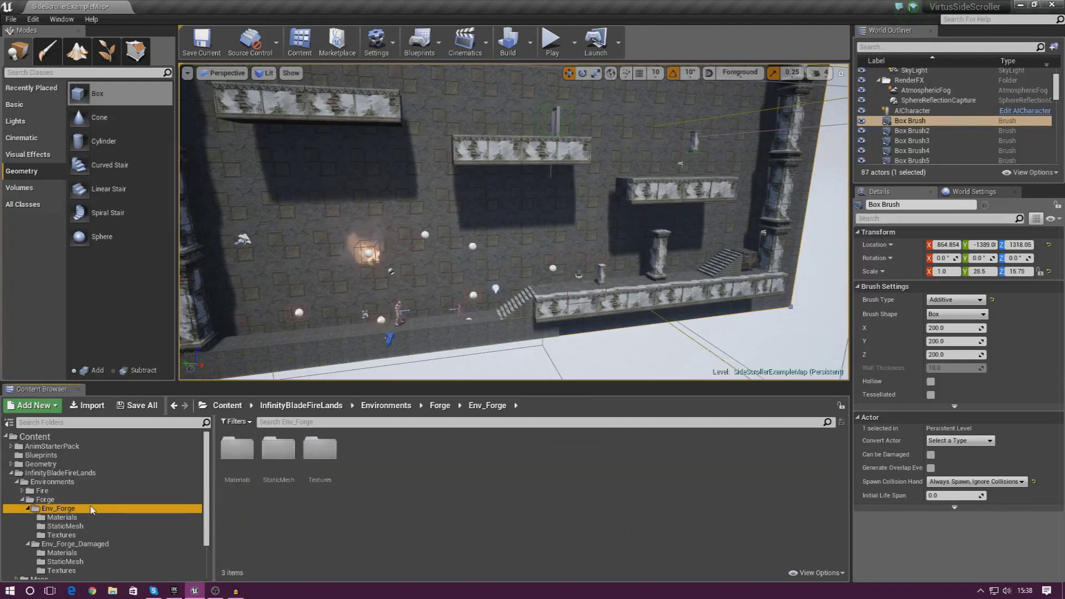
click(56, 501)
double_click(287, 468)
double_click(285, 472)
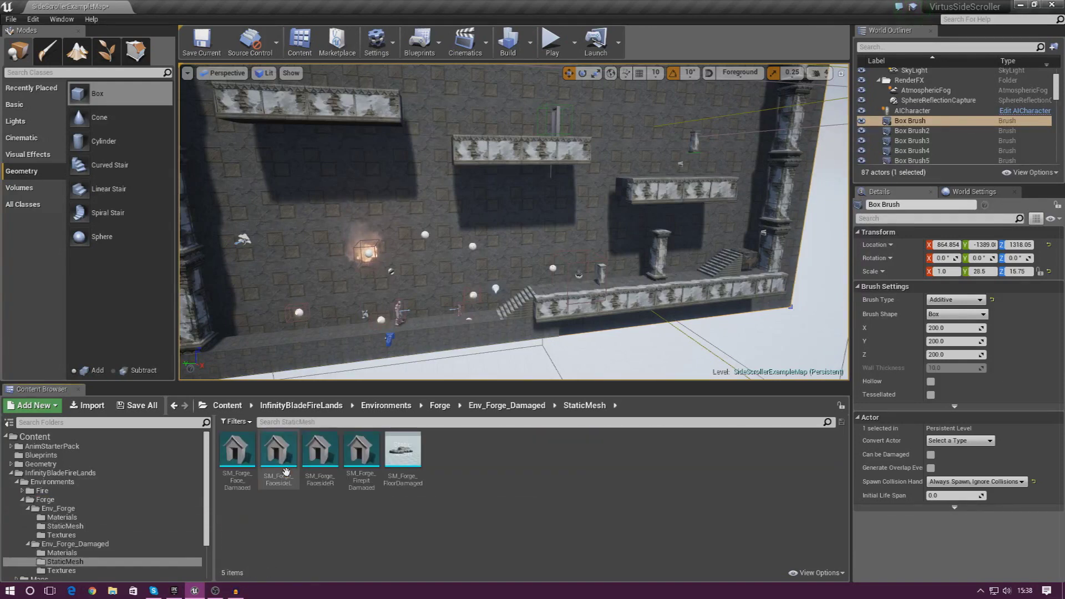
Step: Collapse the Forge folders and open the Env_Fire_Magma StaticMesh folder under InfinityBladeFireLands, Environments, Fire
click(43, 499)
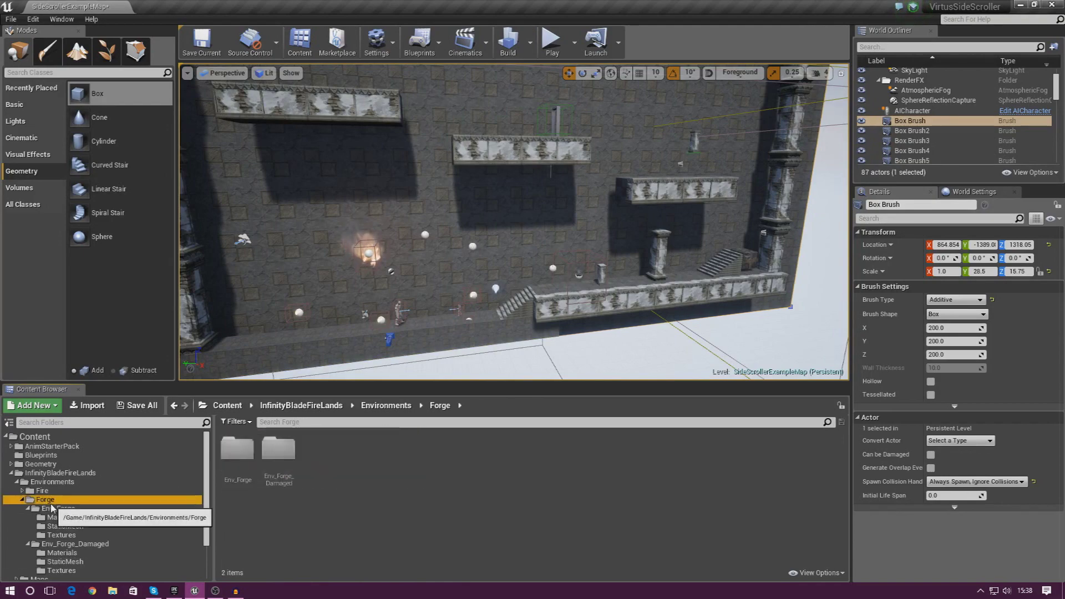
click(36, 509)
click(28, 509)
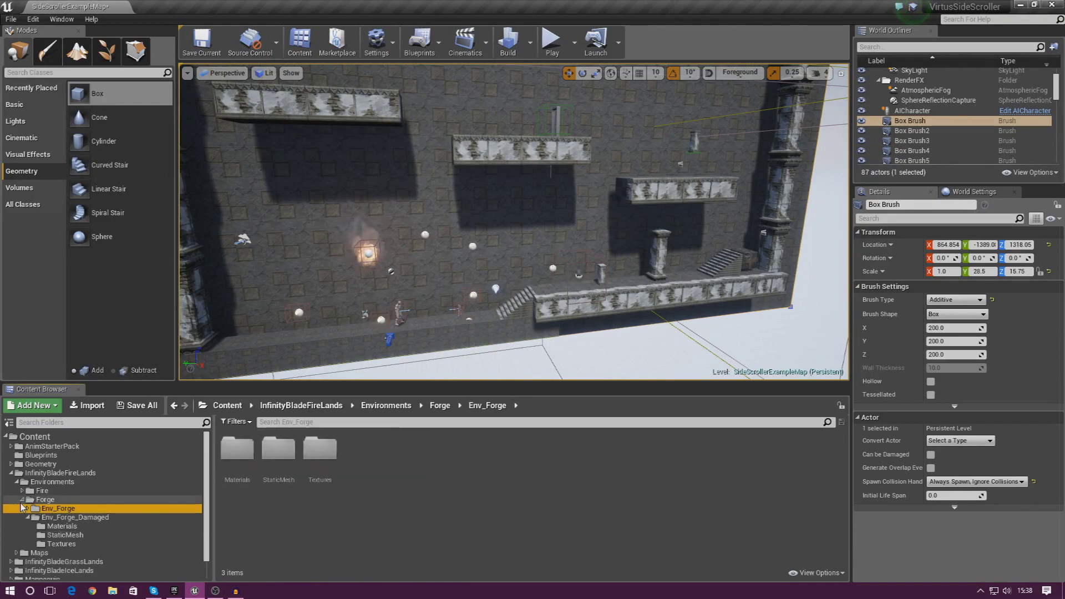
click(22, 499)
click(178, 482)
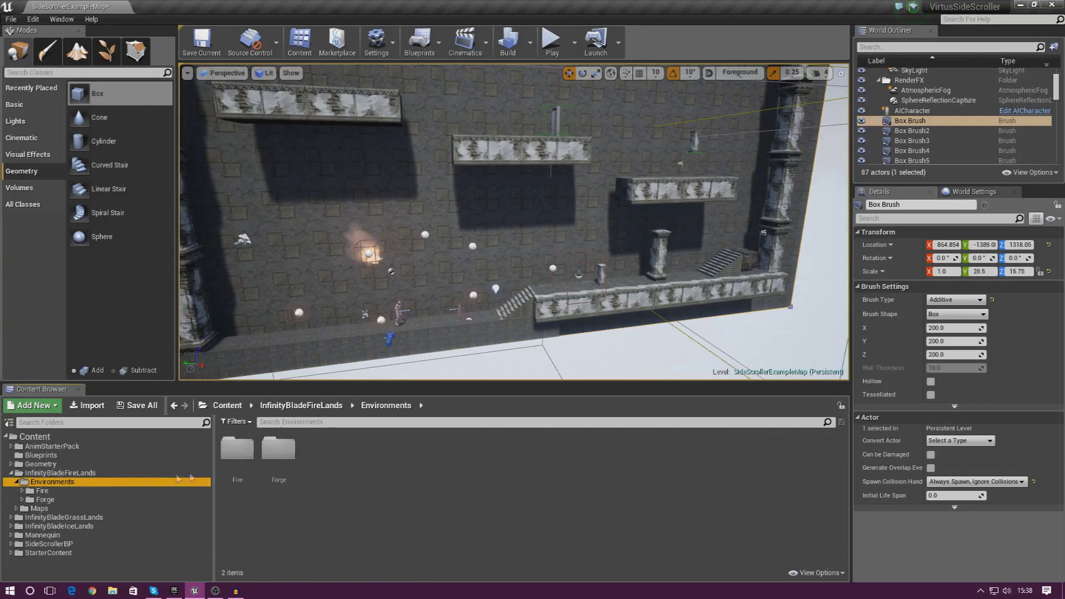
double_click(253, 467)
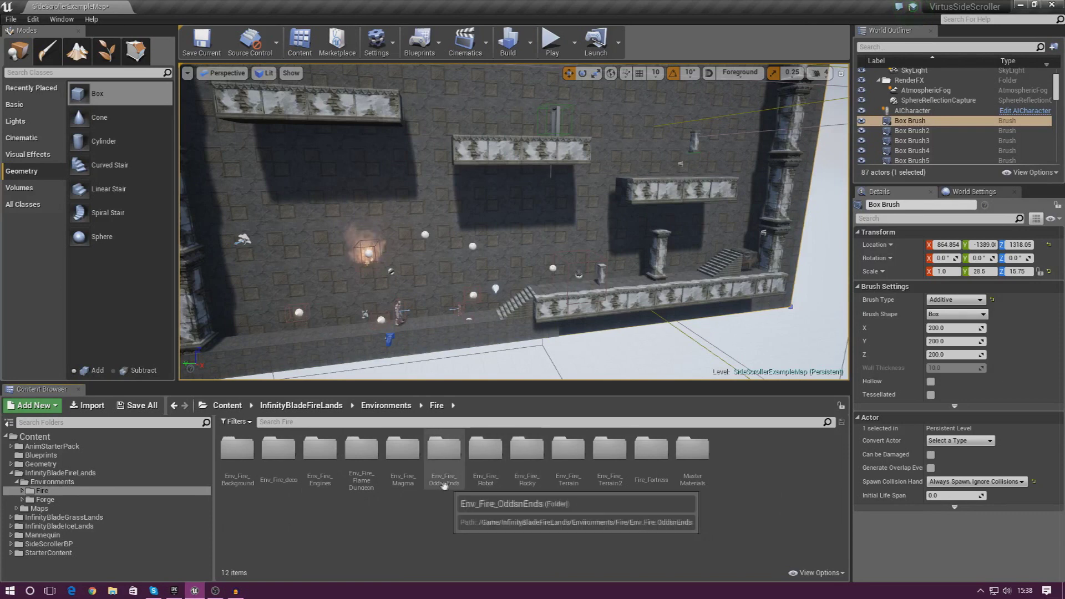
double_click(419, 486)
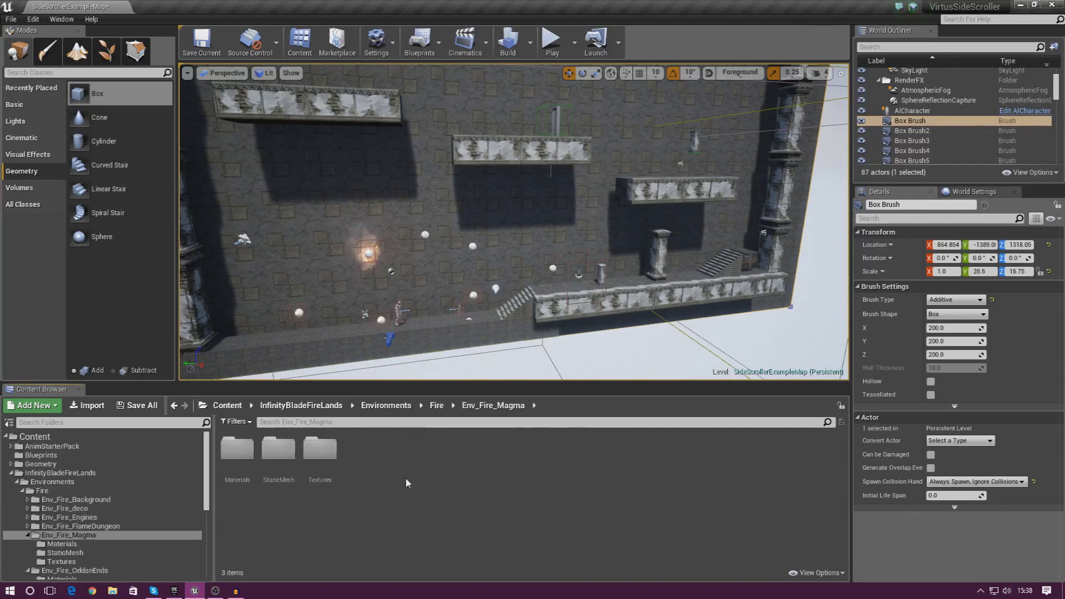
double_click(278, 450)
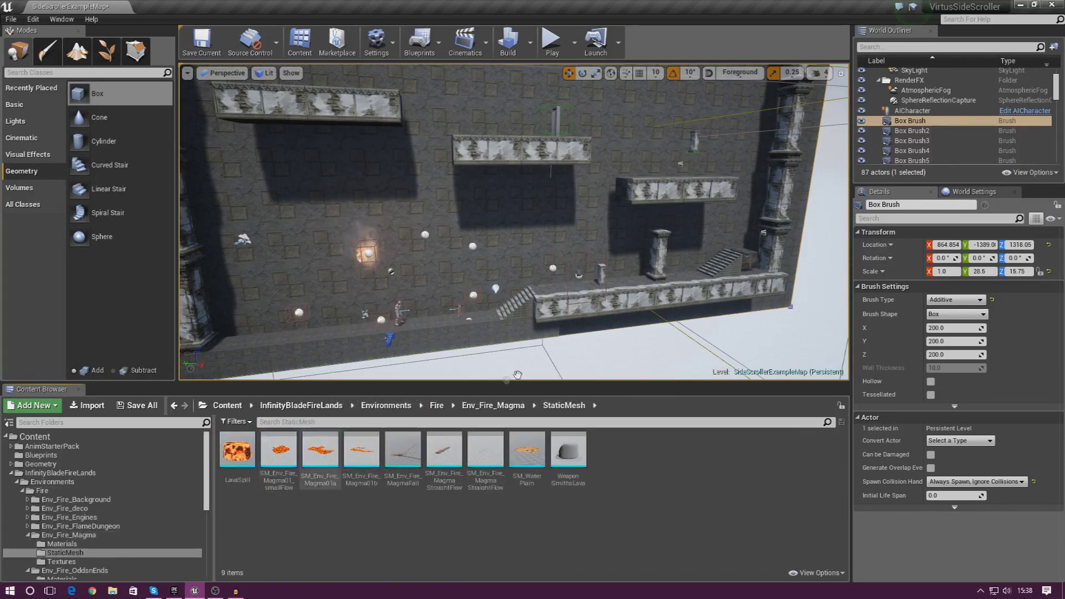
Step: Place the SM_WaterPlain lava mesh in front of the lower walkway at about X 1271, Y -512, Z -24
key(w)
right_drag(355, 310, 302, 341)
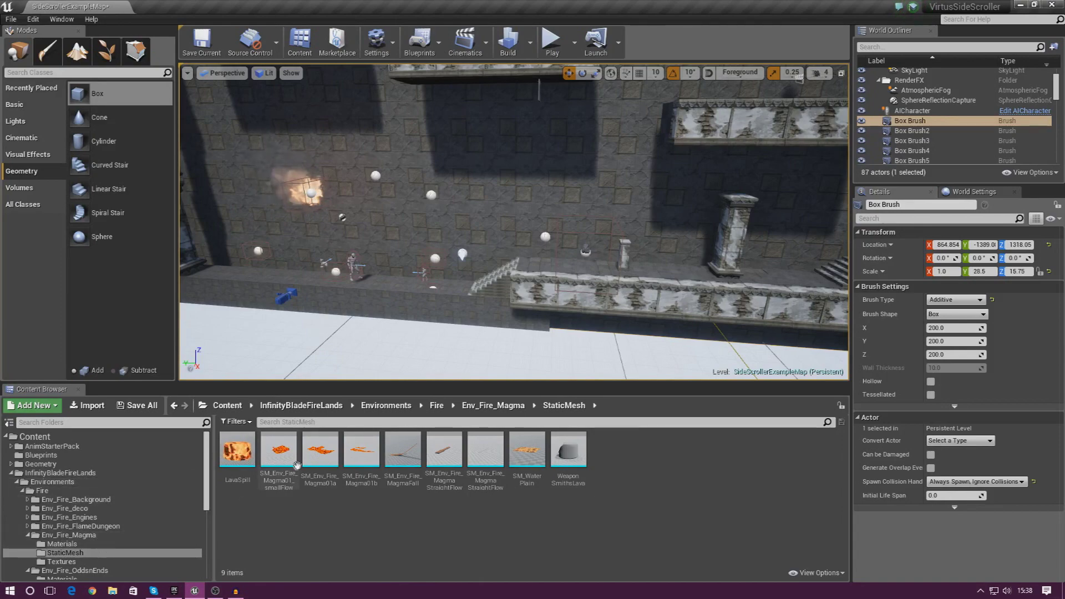
mouse_move(486, 347)
right_down()
mouse_move(443, 378)
mouse_move(486, 346)
right_up()
key(w)
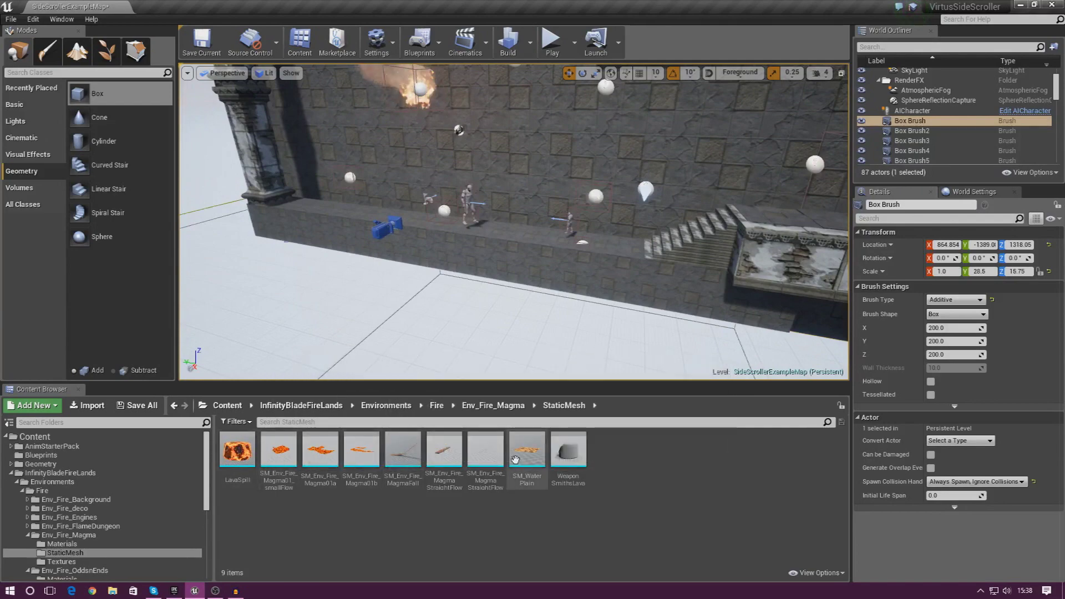
drag(516, 460, 547, 277)
key(w)
right_drag(547, 278, 605, 294)
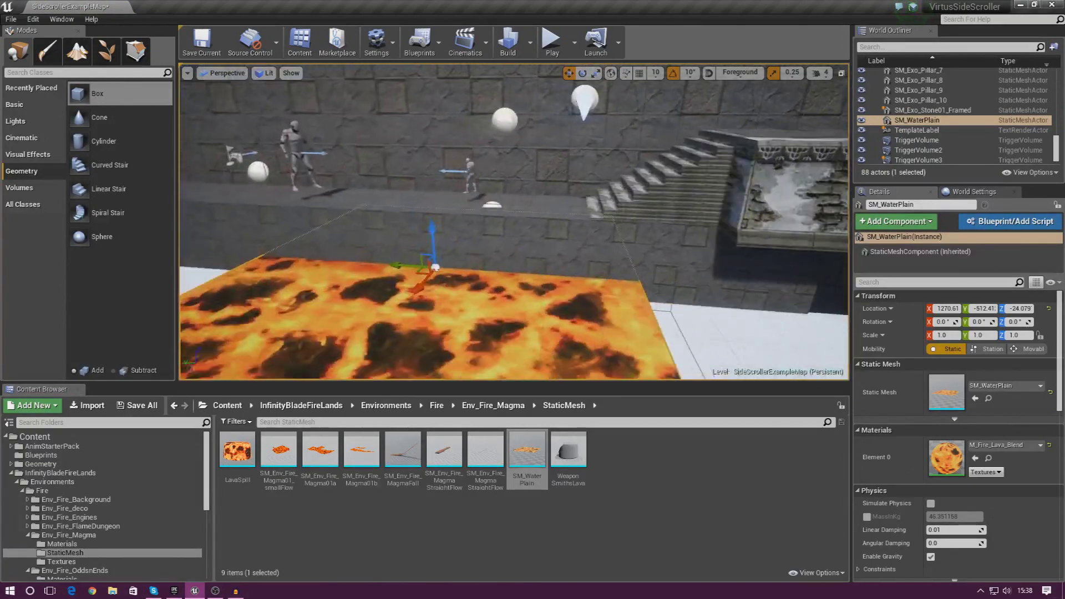
Step: Scale the SM_WaterPlain lava mesh uniformly to 0.5
key(w)
mouse_move(435, 317)
right_down()
mouse_move(439, 327)
mouse_move(505, 324)
mouse_move(434, 317)
right_up()
key(s)
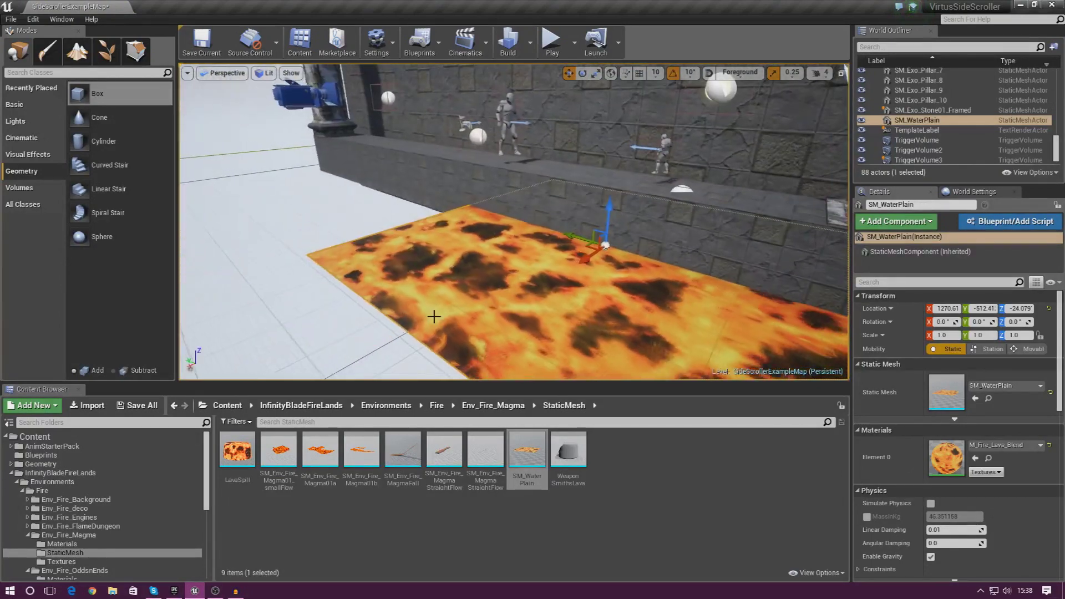
click(596, 73)
key(s)
right_drag(579, 215, 622, 222)
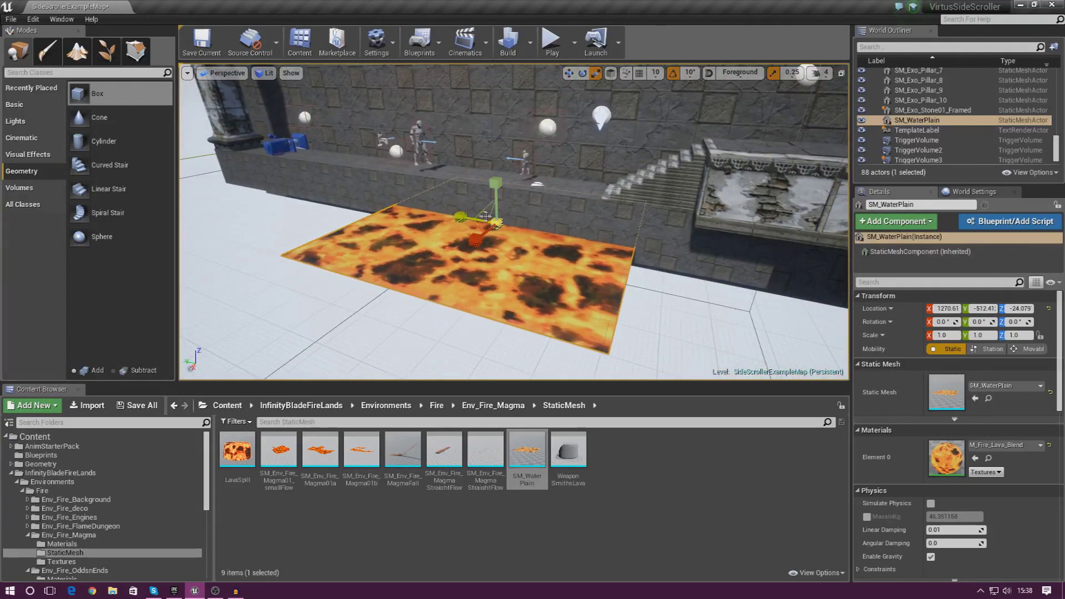
drag(496, 223, 566, 238)
key(s)
mouse_move(565, 238)
right_down()
mouse_move(589, 244)
mouse_move(565, 237)
right_up()
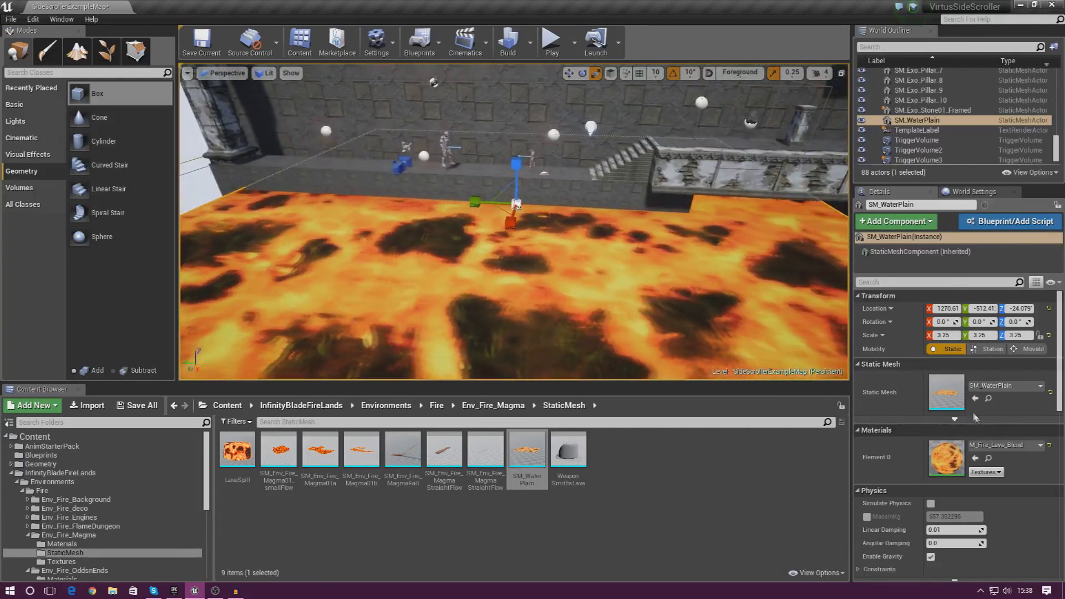
mouse_move(516, 204)
mouse_down()
mouse_move(524, 200)
mouse_move(502, 214)
mouse_up()
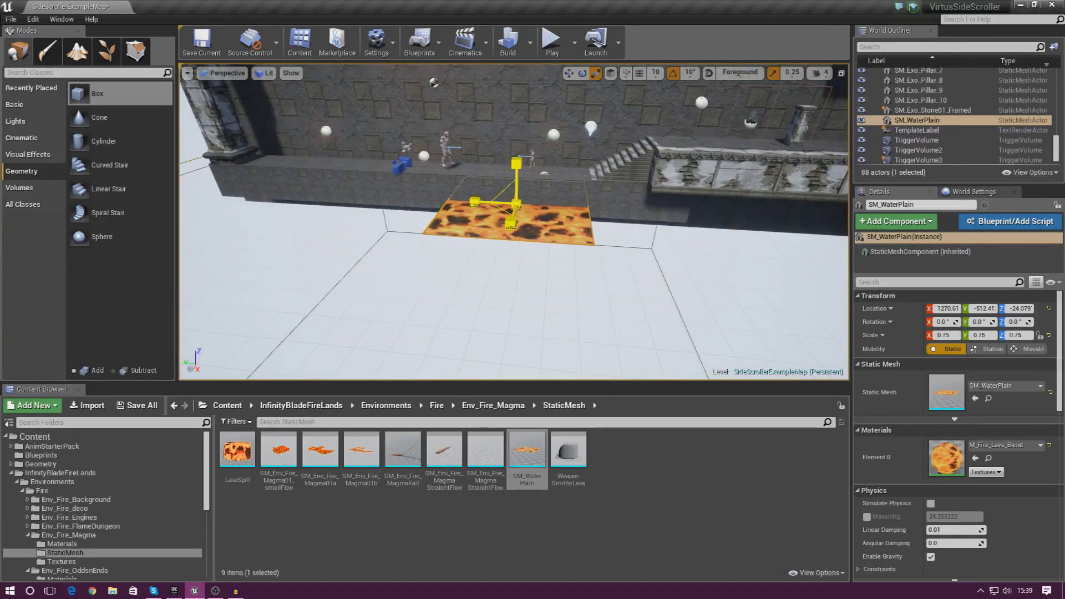
Step: Move the lava mesh into the lower walkway at about X 1097, Y -183, Z 95 and briefly play-test the level
click(569, 73)
key(f)
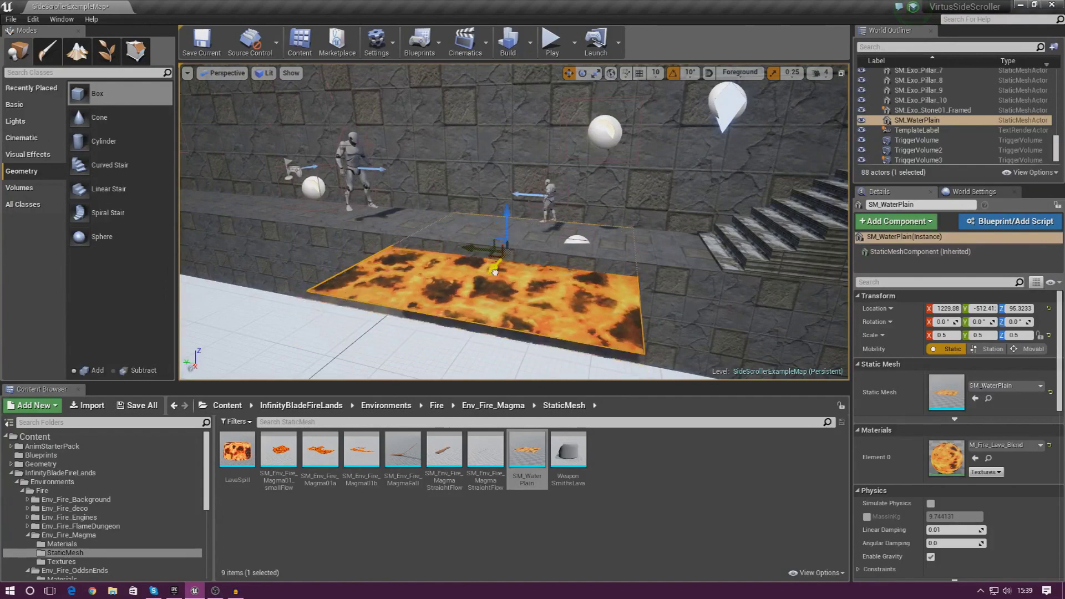
mouse_move(515, 260)
right_down()
mouse_move(410, 277)
mouse_move(532, 266)
right_up()
click(504, 223)
key(ctrl+z)
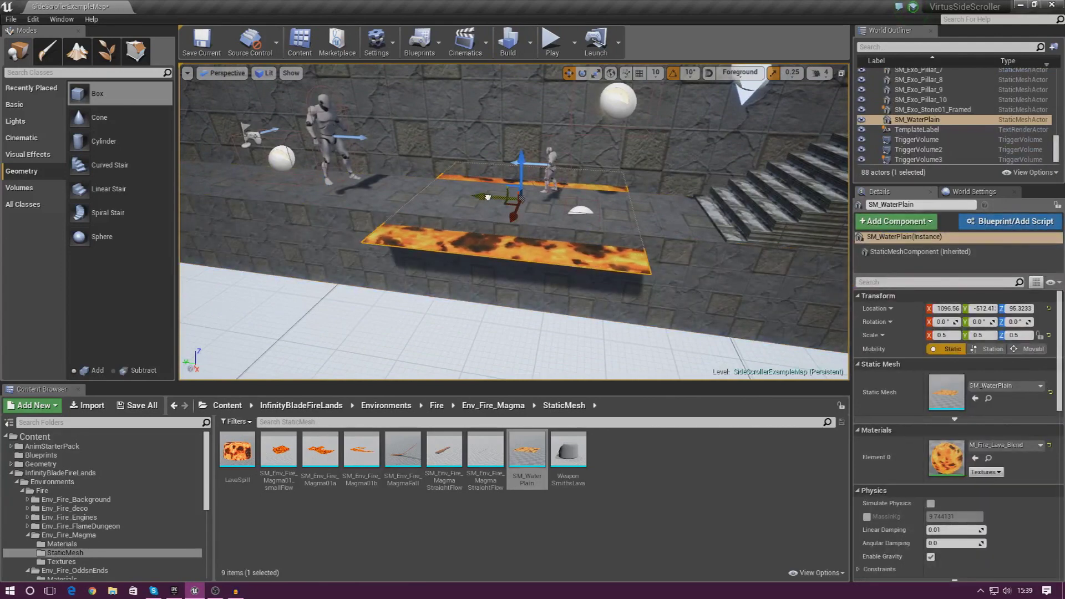
drag(488, 197, 404, 197)
click(555, 57)
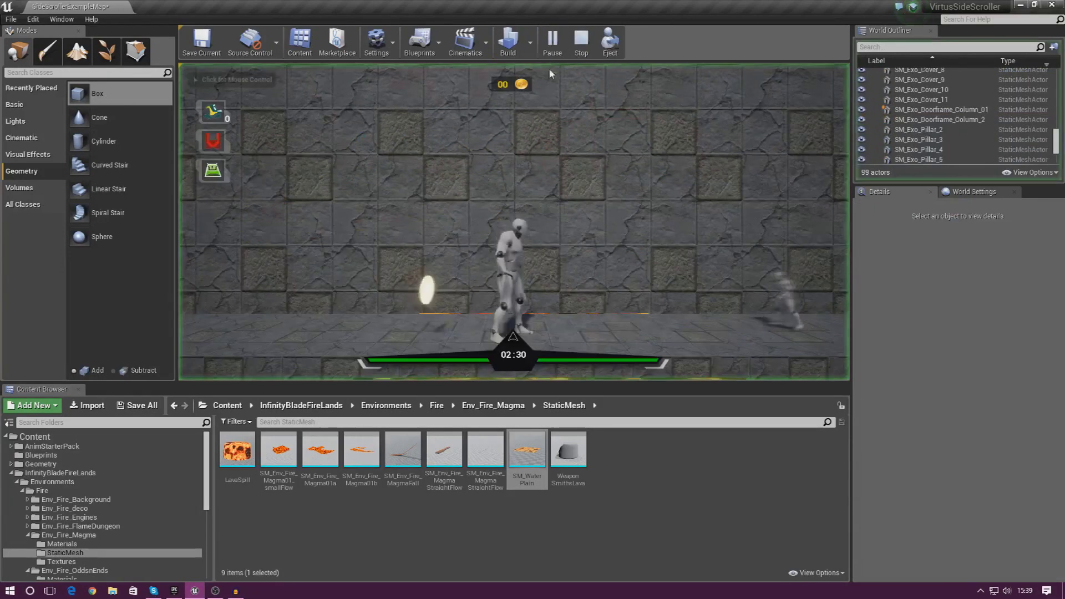
key(Escape)
Step: Move the background wall's box brush back from the walkway to about X 765
right_drag(573, 225, 693, 241)
click(505, 166)
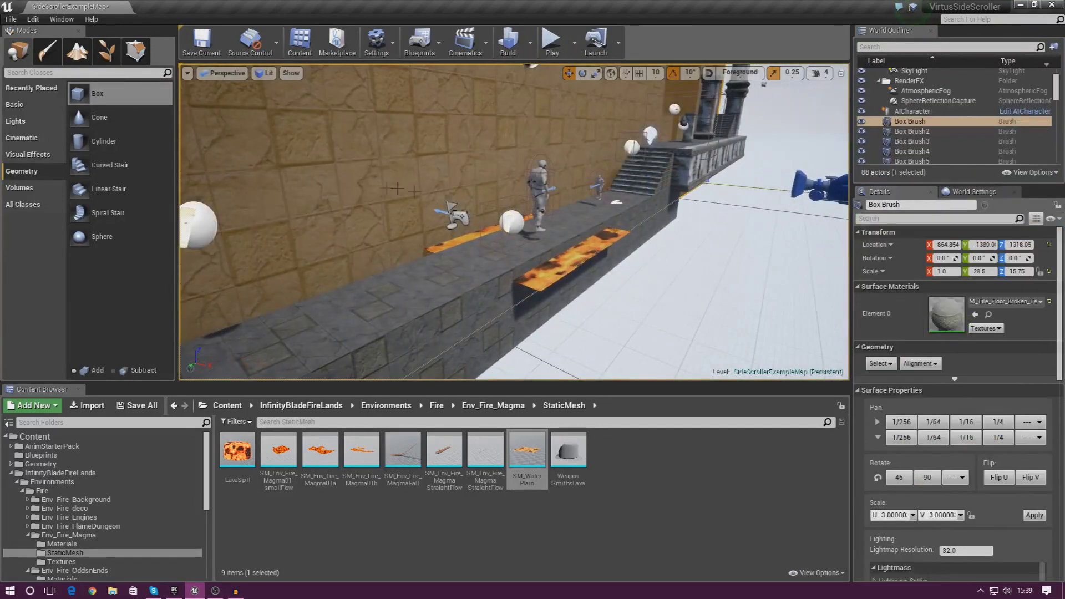
mouse_move(397, 189)
right_down()
mouse_move(433, 145)
mouse_move(471, 143)
right_up()
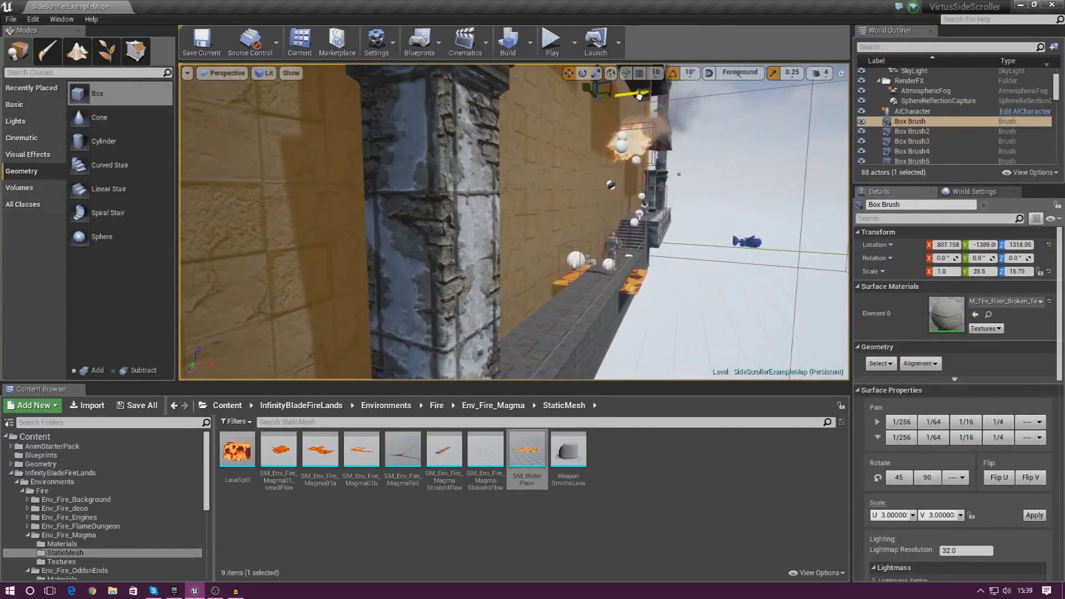
drag(633, 99, 633, 100)
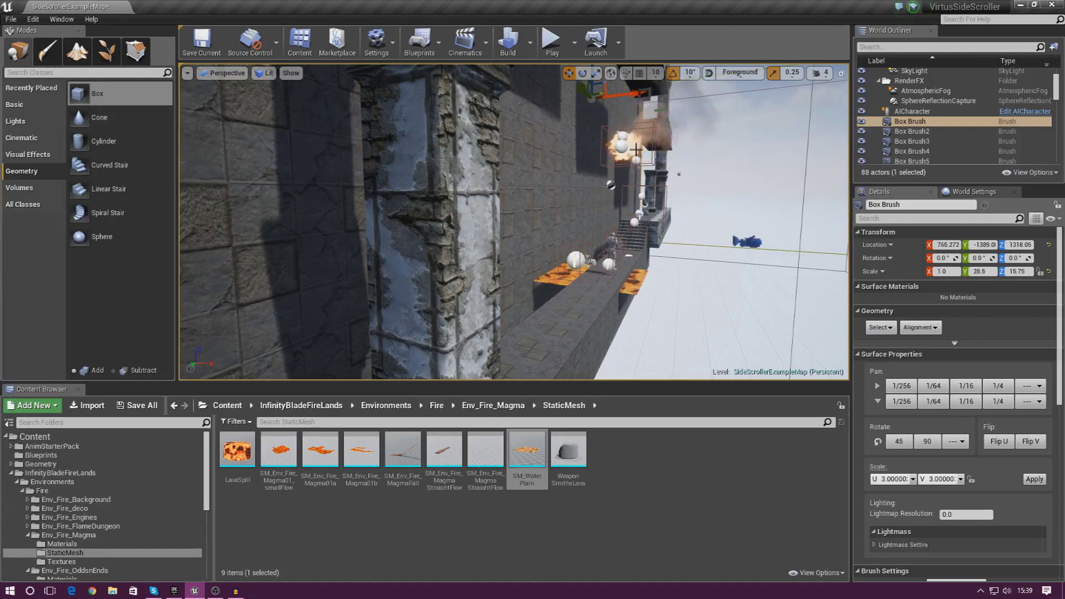
Step: Select the lava mesh in the walkway and play-test the level to check how the lava looks behind the character
right_drag(636, 149, 618, 179)
click(561, 327)
right_drag(560, 327, 561, 361)
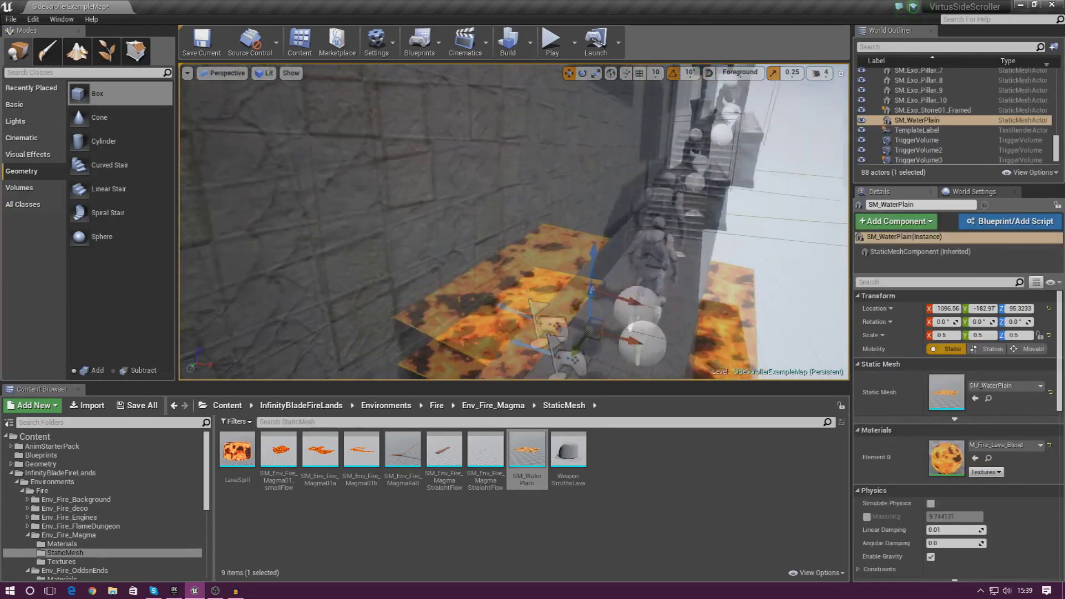
key(f)
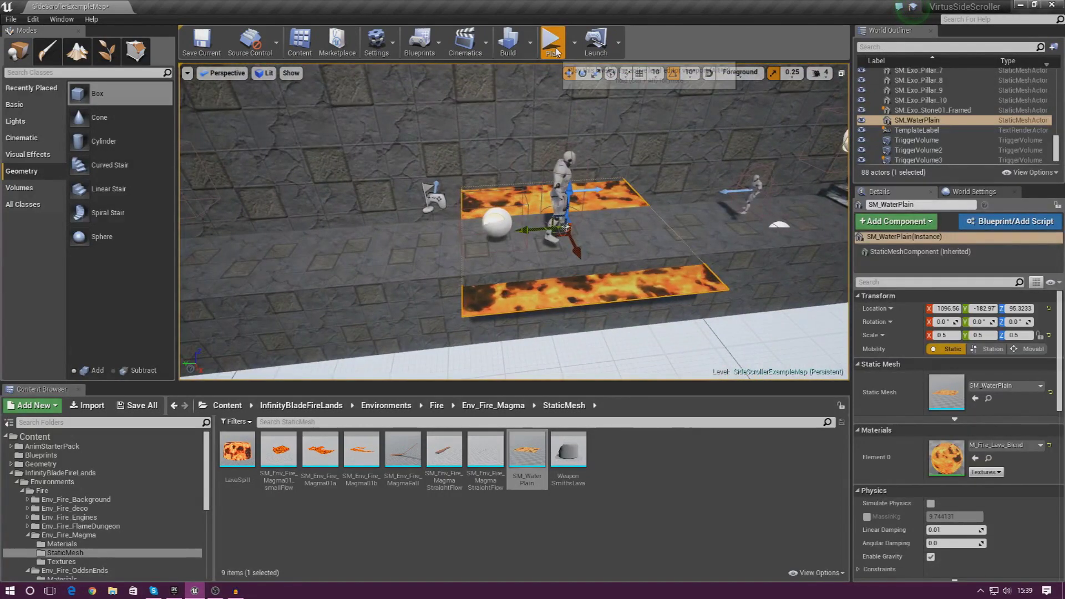
click(551, 41)
key(Escape)
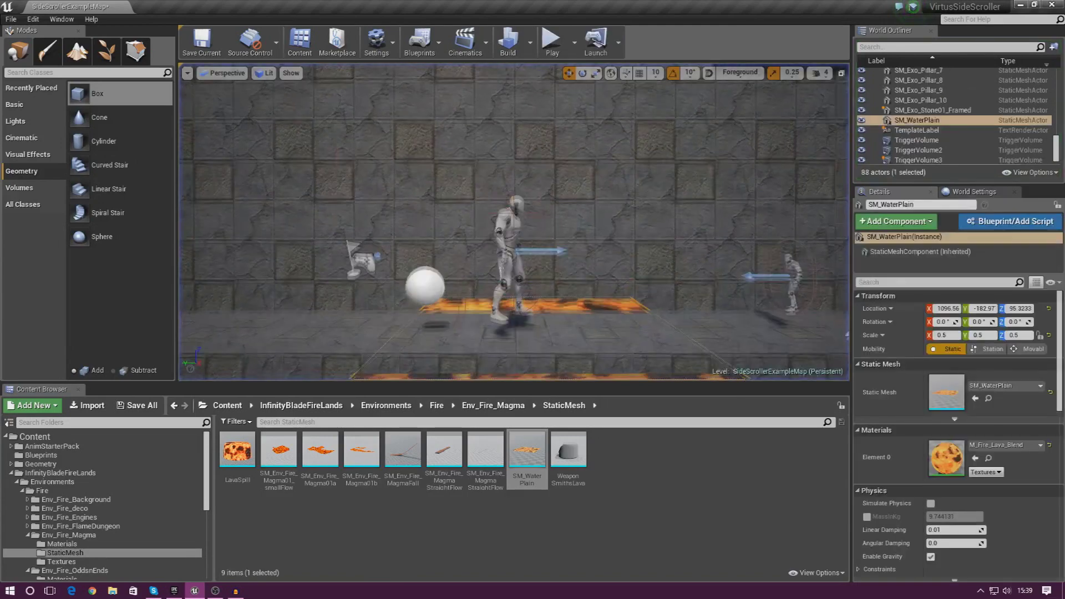
Step: Move the lava mesh to about Y 1357 by the end pillar and duplicate it along the walkway at about Y 844, 364 and -68
mouse_move(579, 260)
right_down()
mouse_move(596, 285)
mouse_move(575, 259)
right_up()
drag(614, 239, 355, 247)
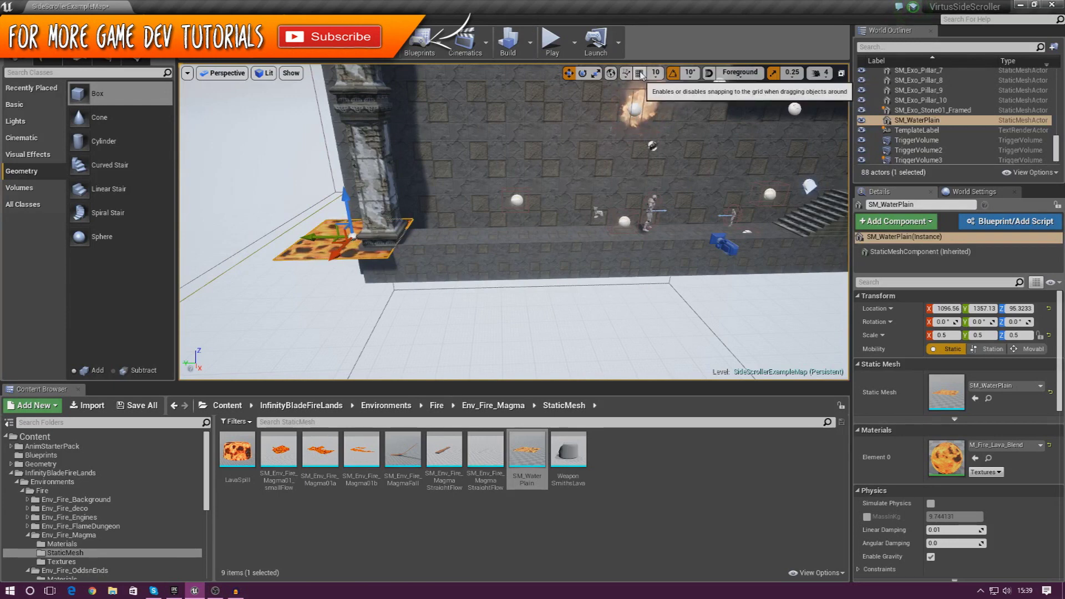
alt+drag(320, 236, 315, 236)
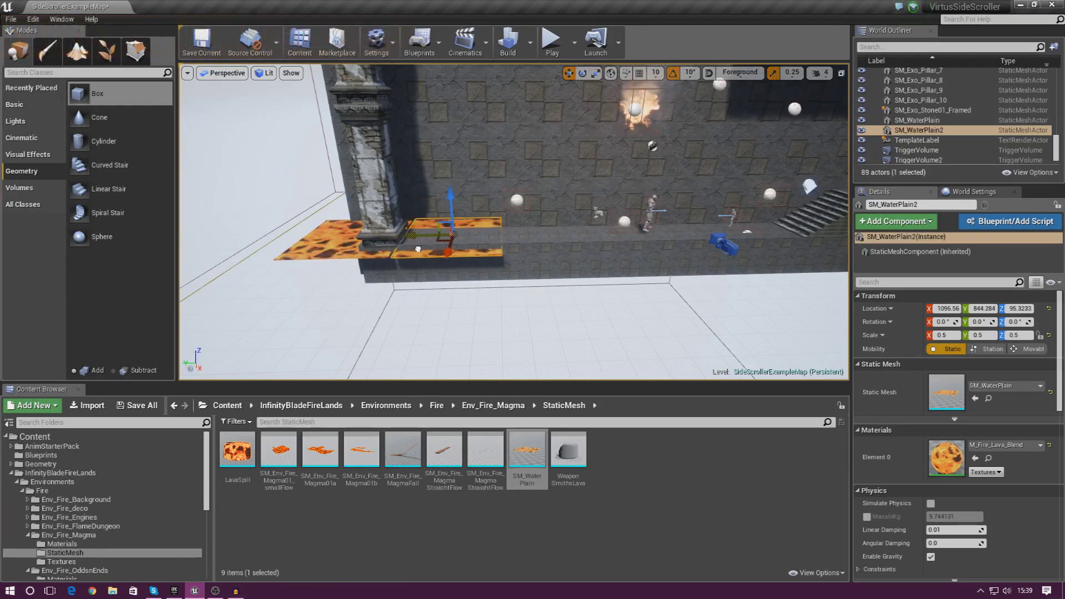
alt+drag(410, 237, 409, 237)
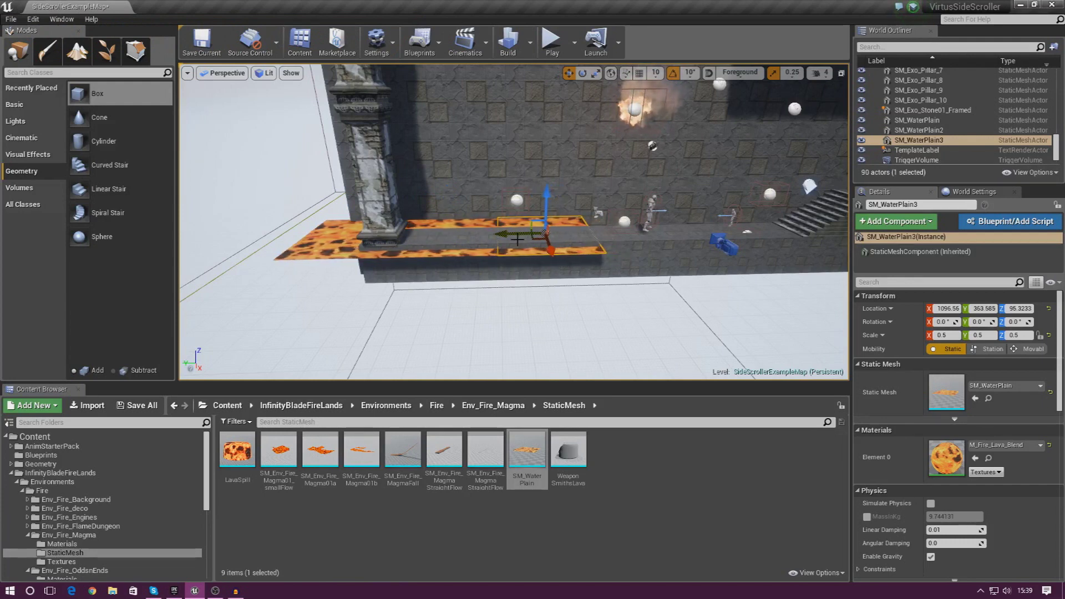
alt+drag(517, 239, 517, 240)
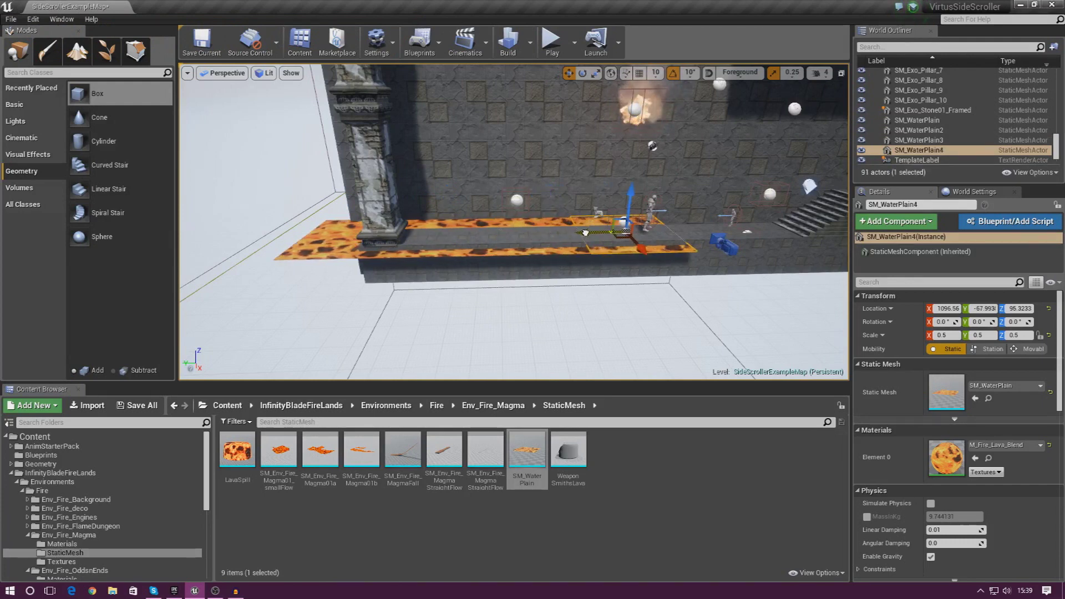
Step: Duplicate the last lava mesh and move the copy along the walkway to about Y -637, near the stairs
key(w)
right_drag(551, 298, 539, 299)
key(ctrl+w)
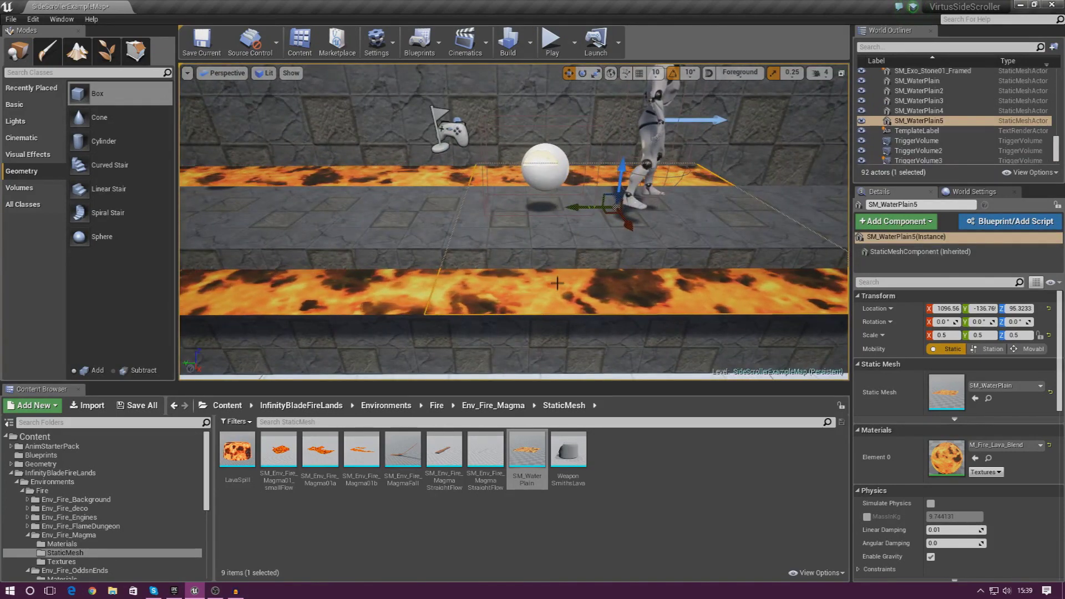
key(s)
key(d)
right_drag(512, 280, 511, 279)
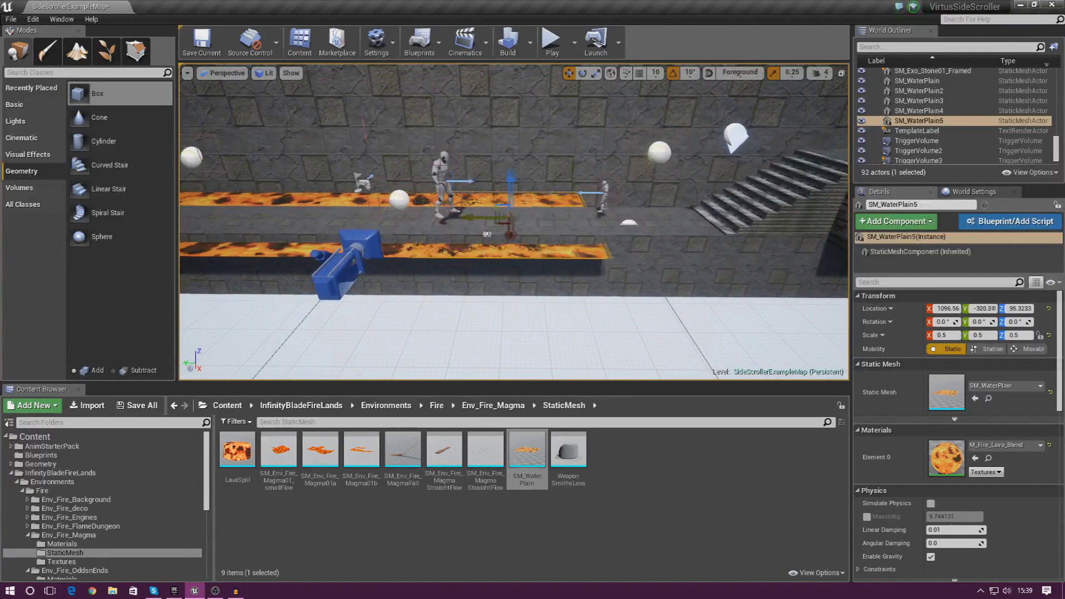
drag(487, 233, 583, 242)
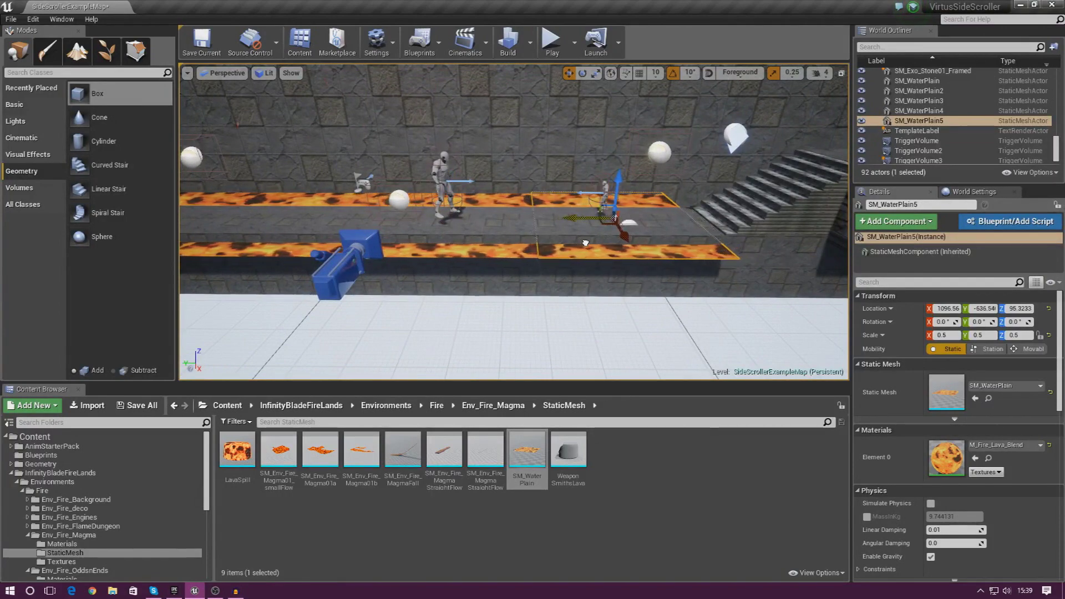
Step: Add two more lava mesh copies past the stairs and along the stone ledge, at about Y -1133 and Y -1627
key(ctrl+w)
key(s)
right_drag(592, 252, 605, 253)
key(d)
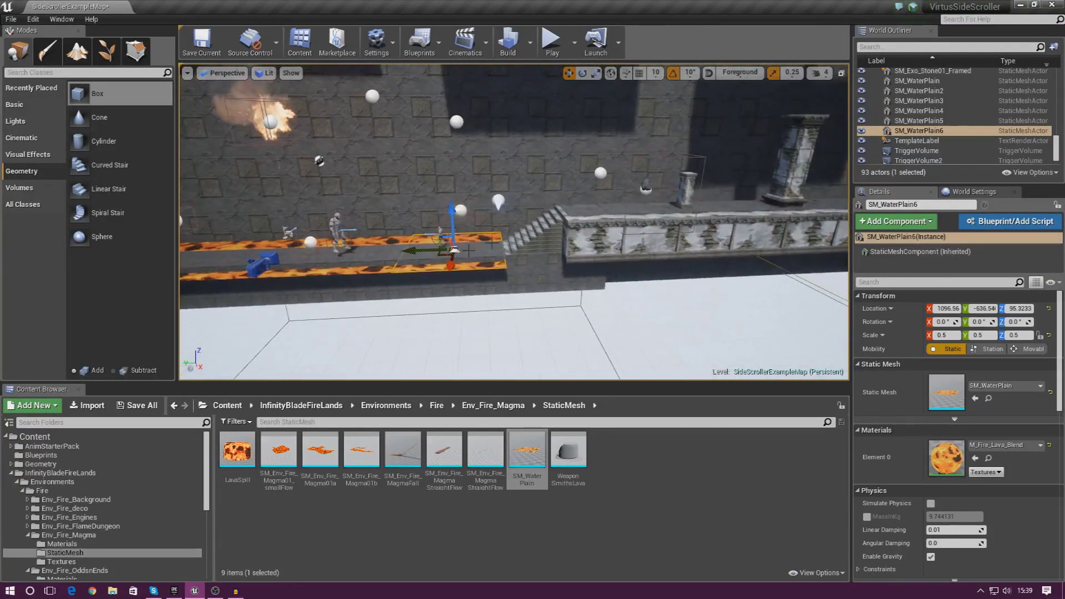
right_drag(422, 255, 429, 255)
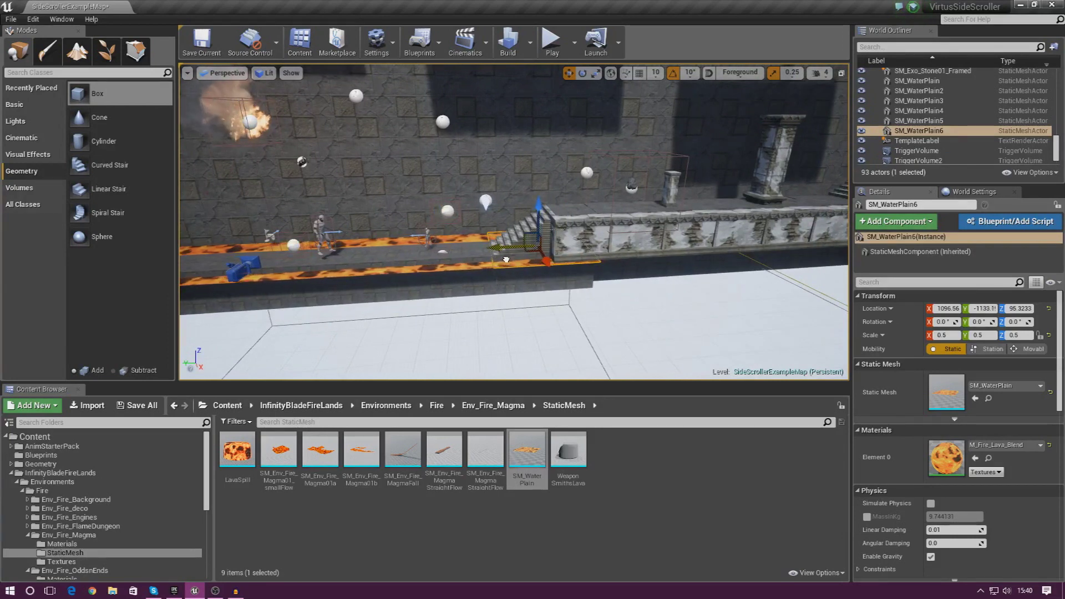
key(ctrl+w)
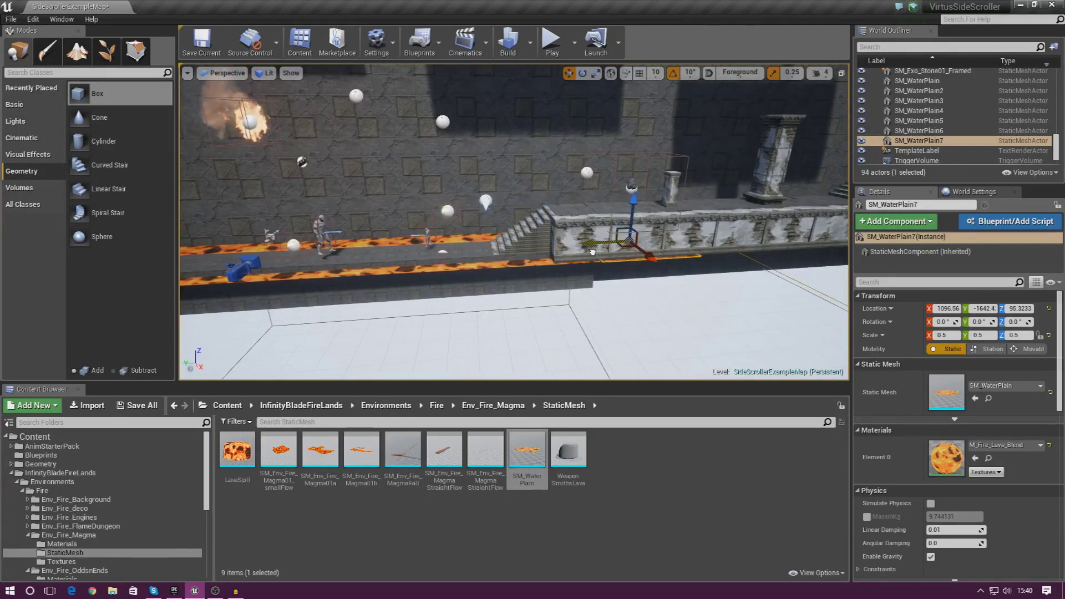
key(d)
right_drag(444, 235, 450, 234)
key(w)
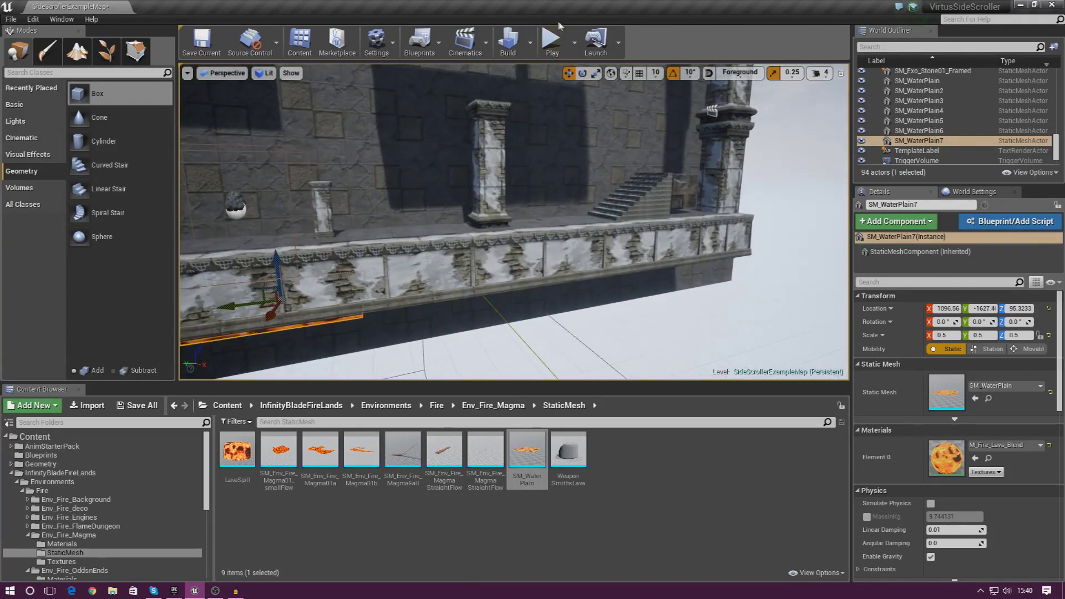
Step: Play-test the level by running the character past the lava and up to the second staircase, and stop the session
click(553, 40)
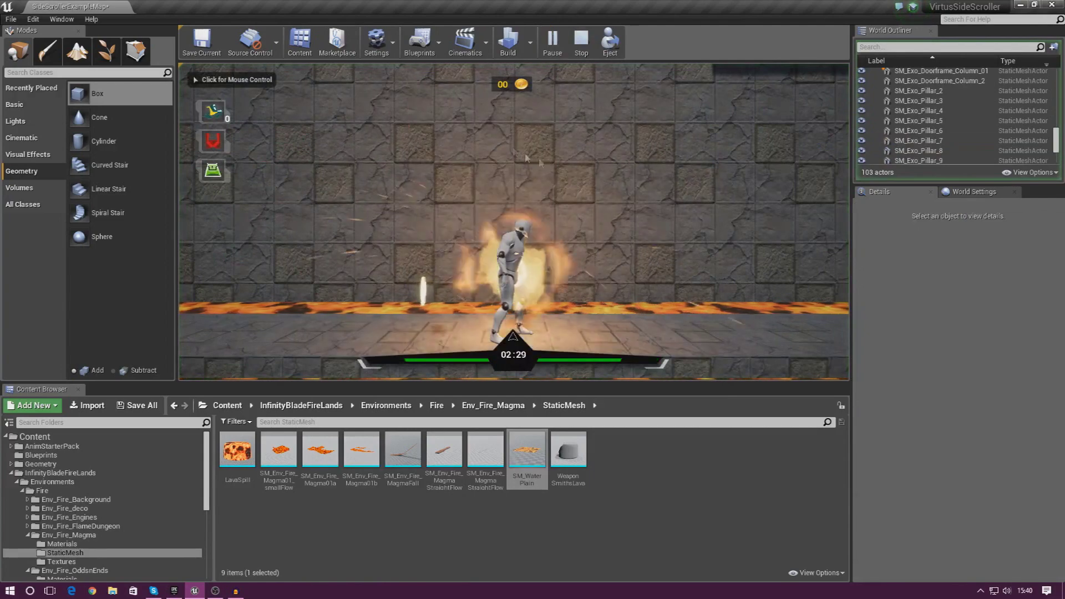
key(d)
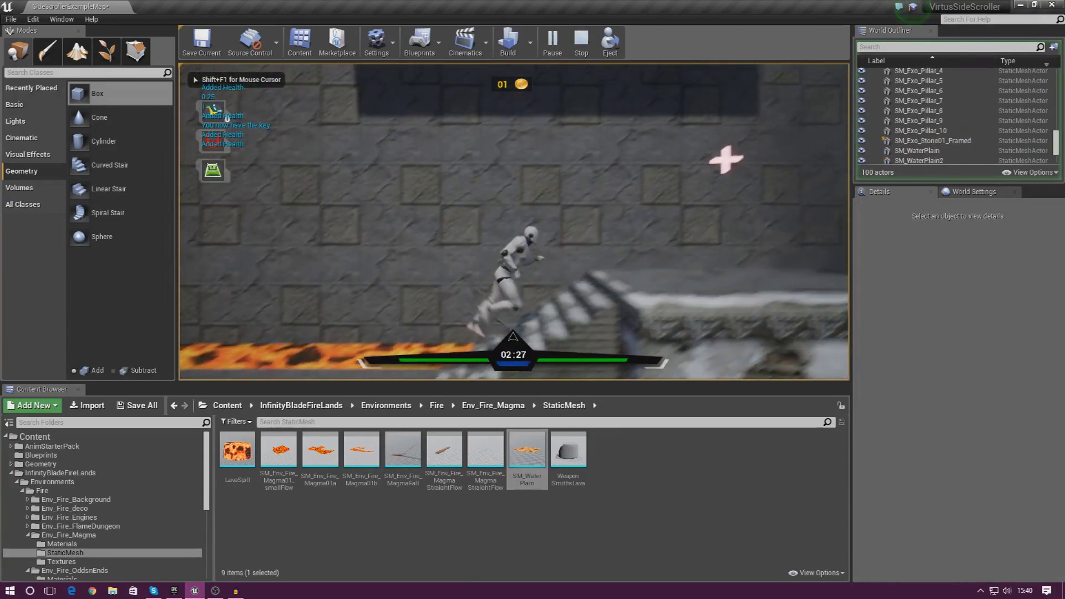
key(space)
key(space)
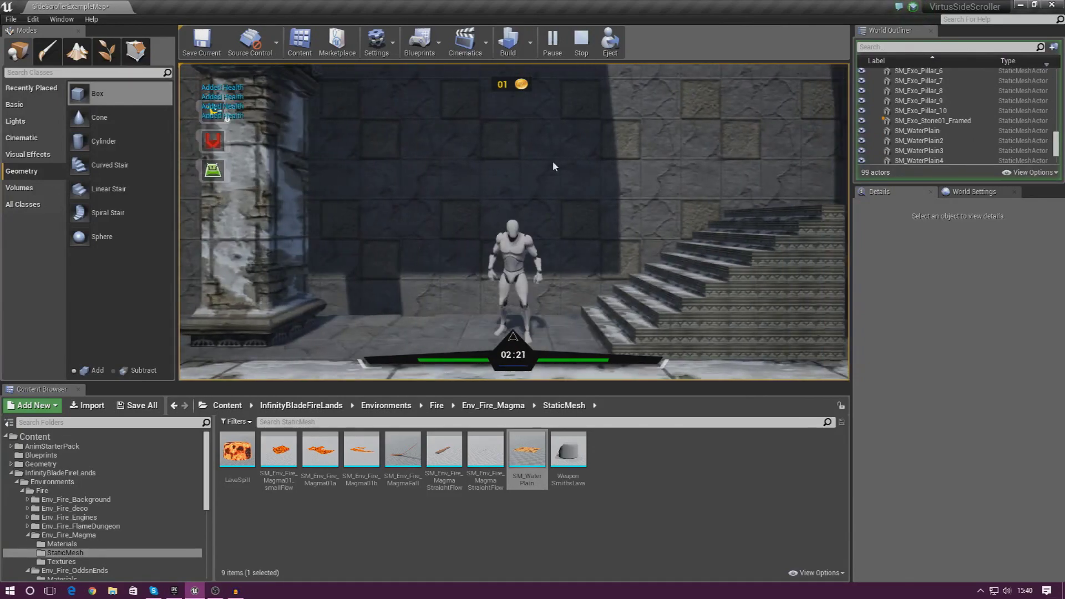
key(Escape)
Step: Collapse the InfinityBladeFireLands folders and open Environments, Forge, Env_Forge, StaticMesh to examine its meshes
key(s)
right_drag(553, 163, 532, 200)
key(w)
key(s)
right_drag(307, 71, 299, 50)
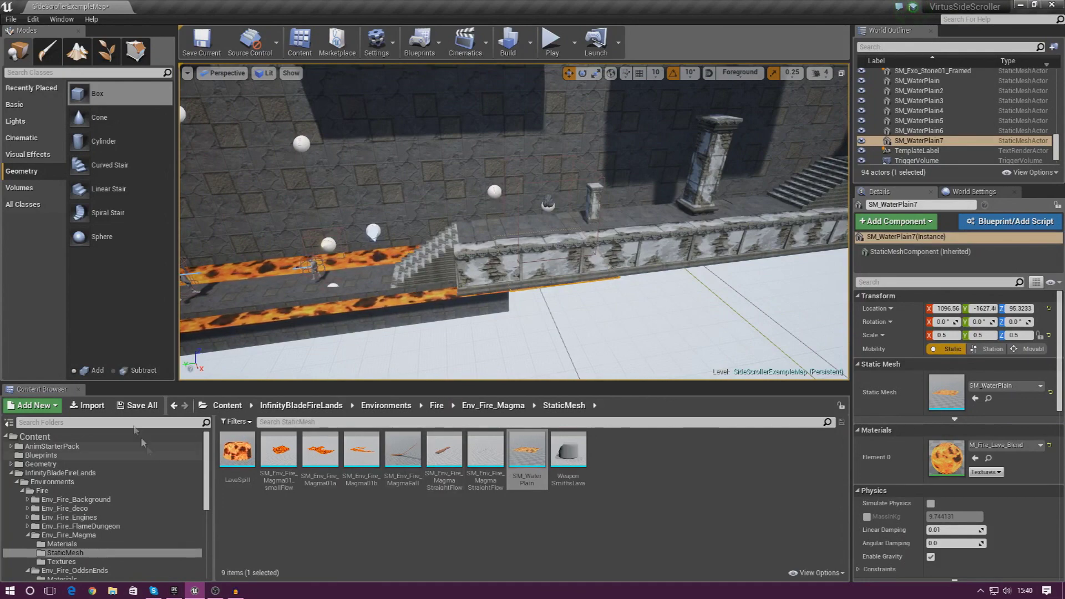
click(11, 473)
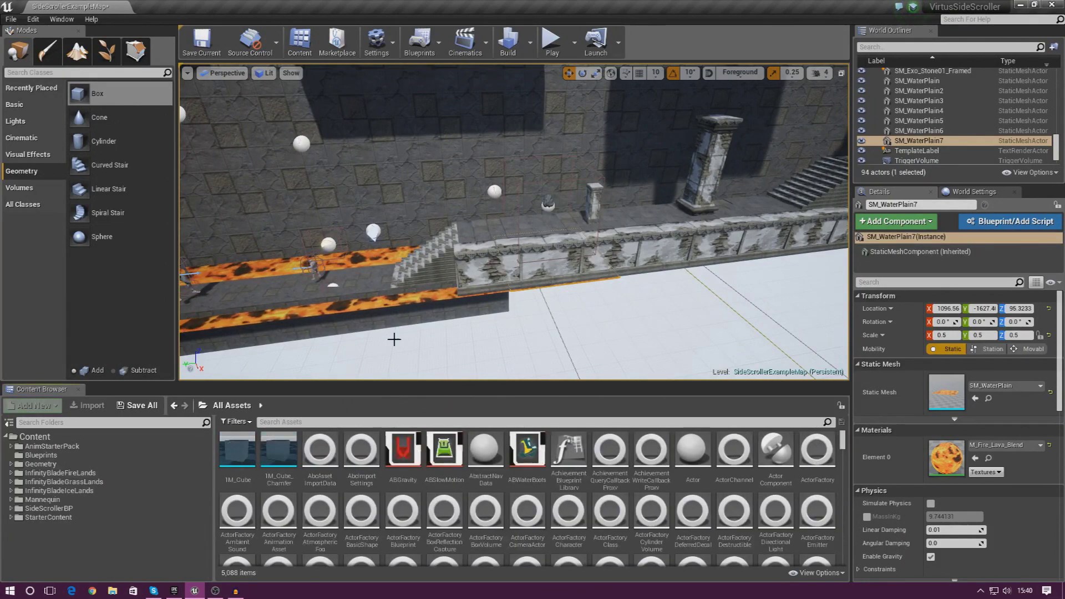
click(76, 473)
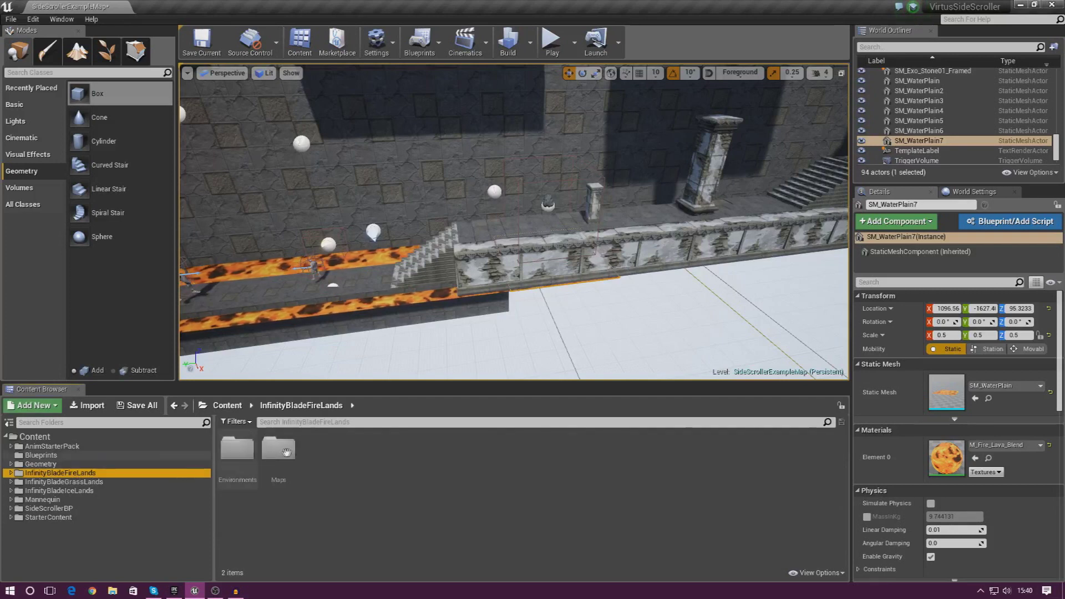
double_click(238, 450)
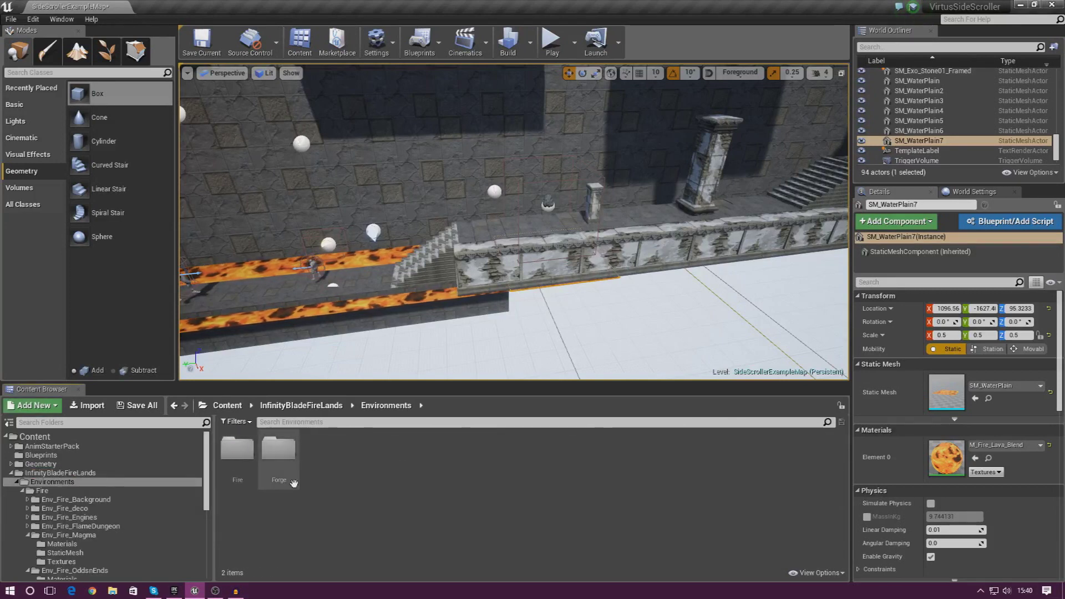
double_click(280, 477)
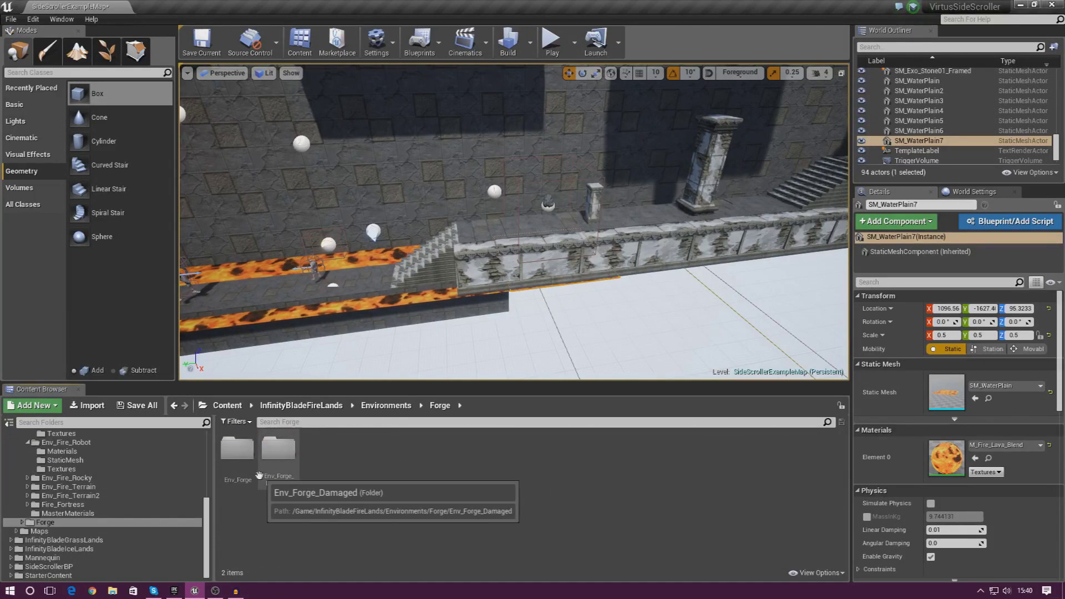
double_click(237, 449)
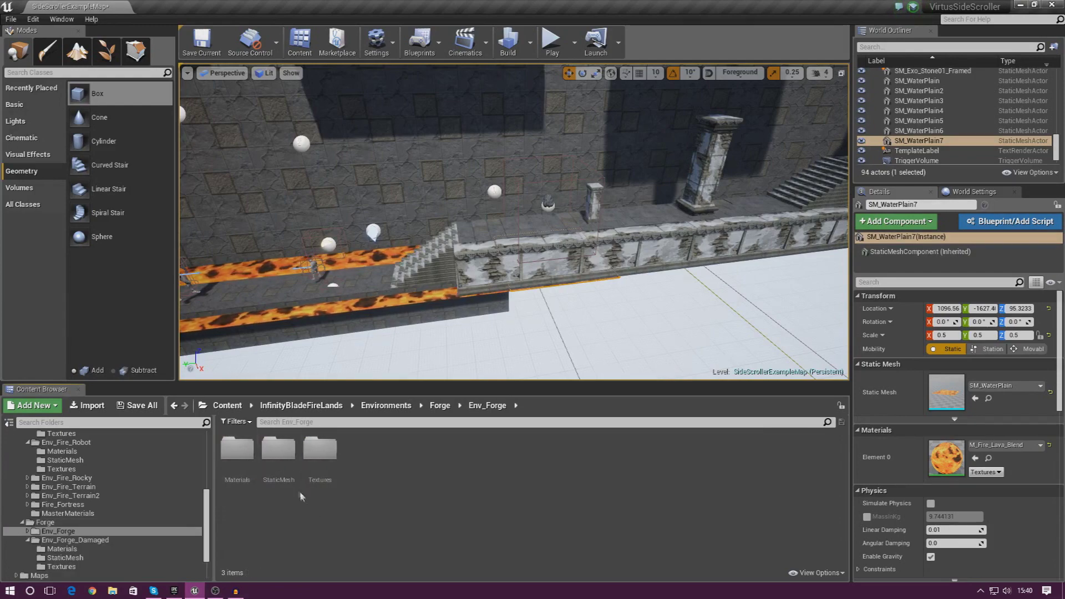
double_click(275, 470)
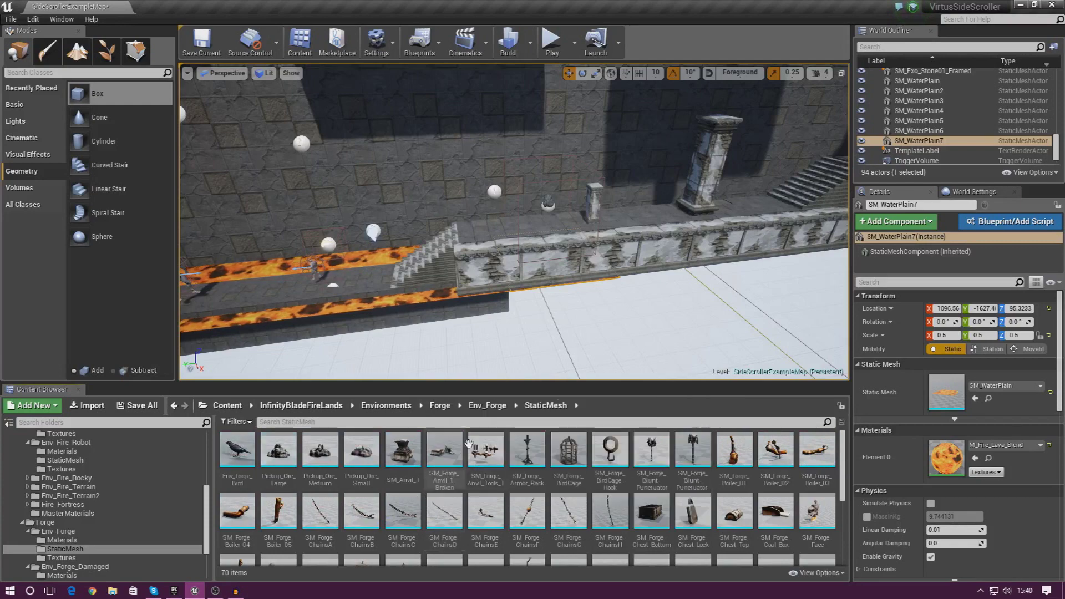
key(w)
right_drag(438, 333, 383, 327)
right_drag(554, 300, 575, 300)
key(s)
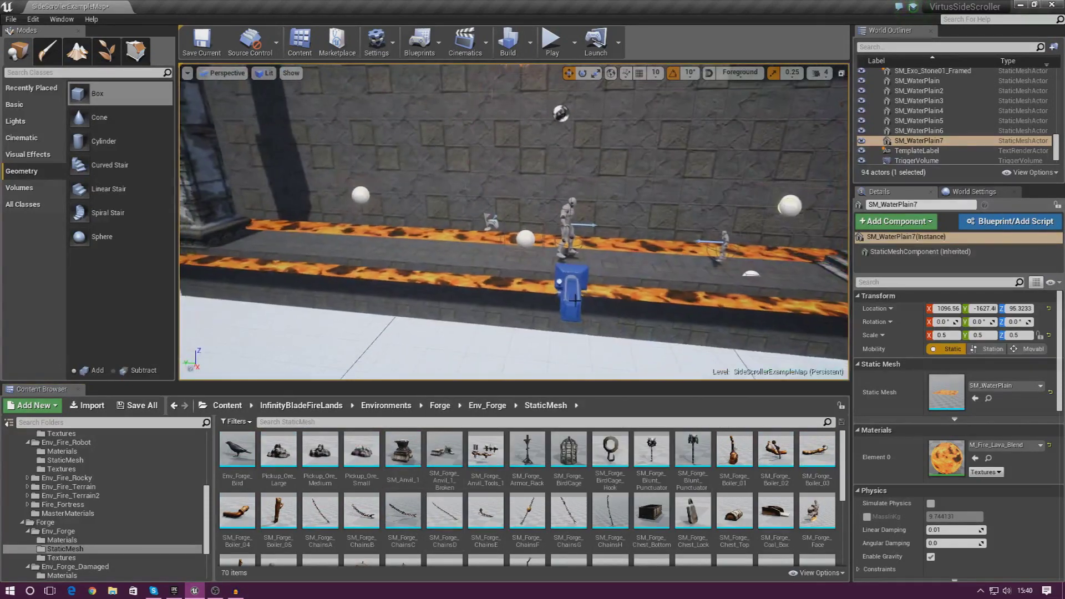
Step: Place SM_Forge_Anvil_1_Broken on the walkway at about Y 320 and set SM_Anvil_1 down beside it
key(w)
right_drag(444, 333, 418, 331)
click(441, 460)
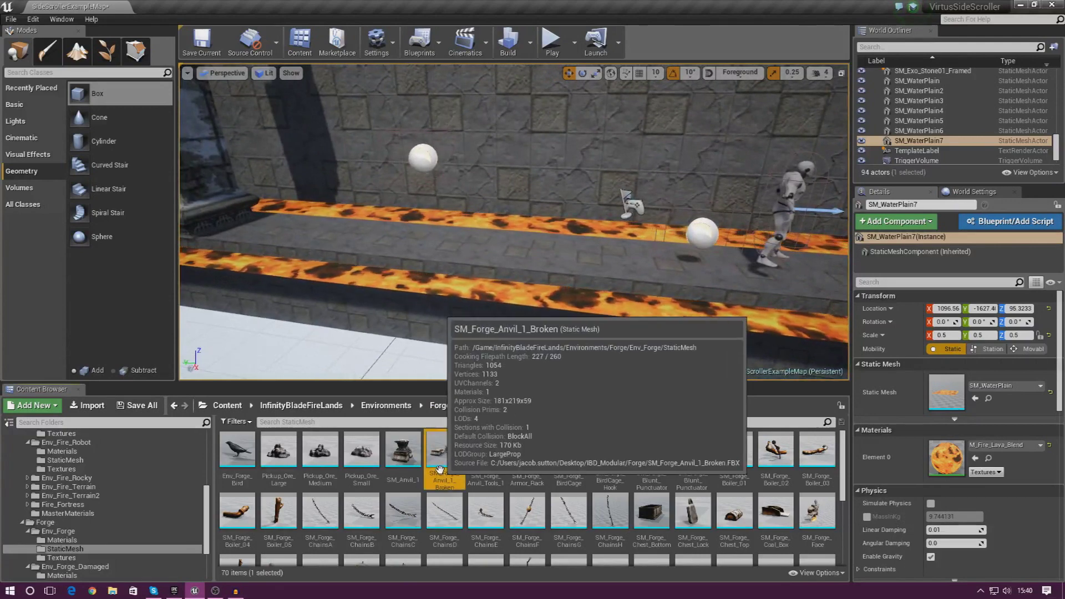
drag(454, 465, 491, 286)
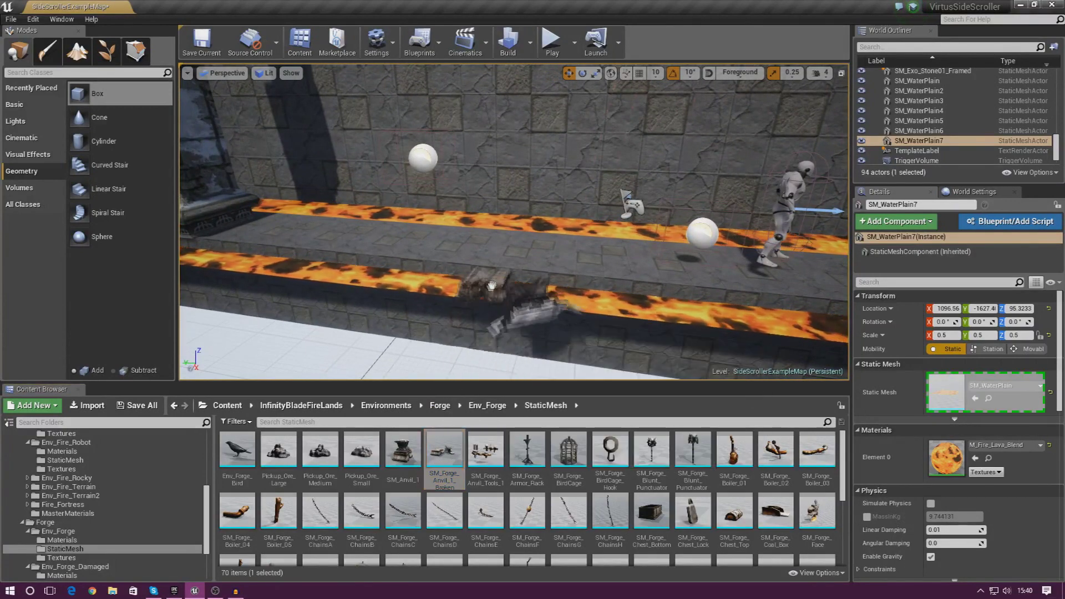
drag(527, 244, 527, 252)
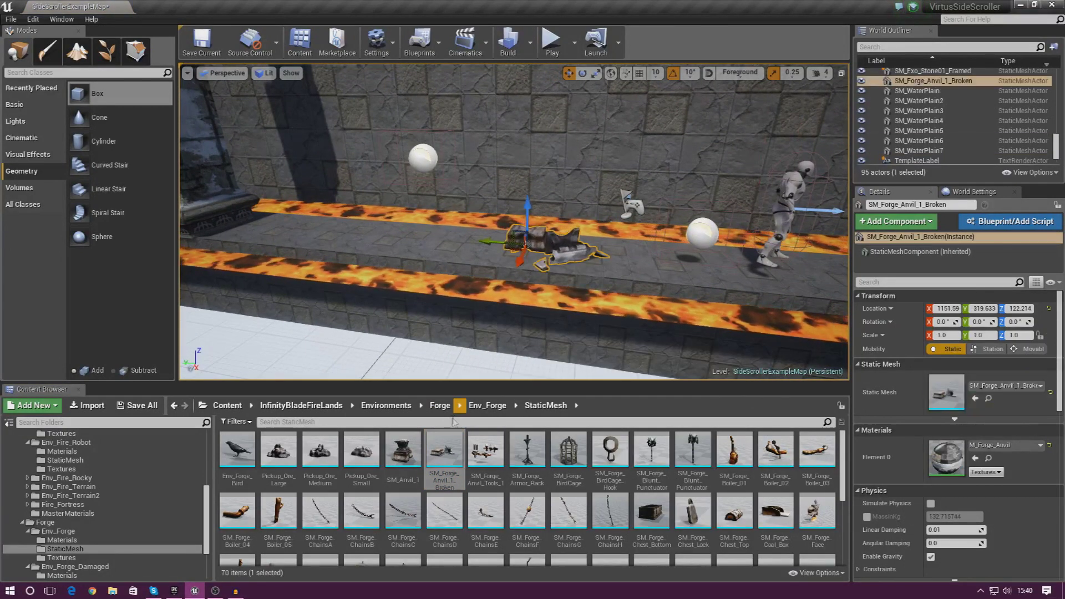
drag(404, 452, 421, 368)
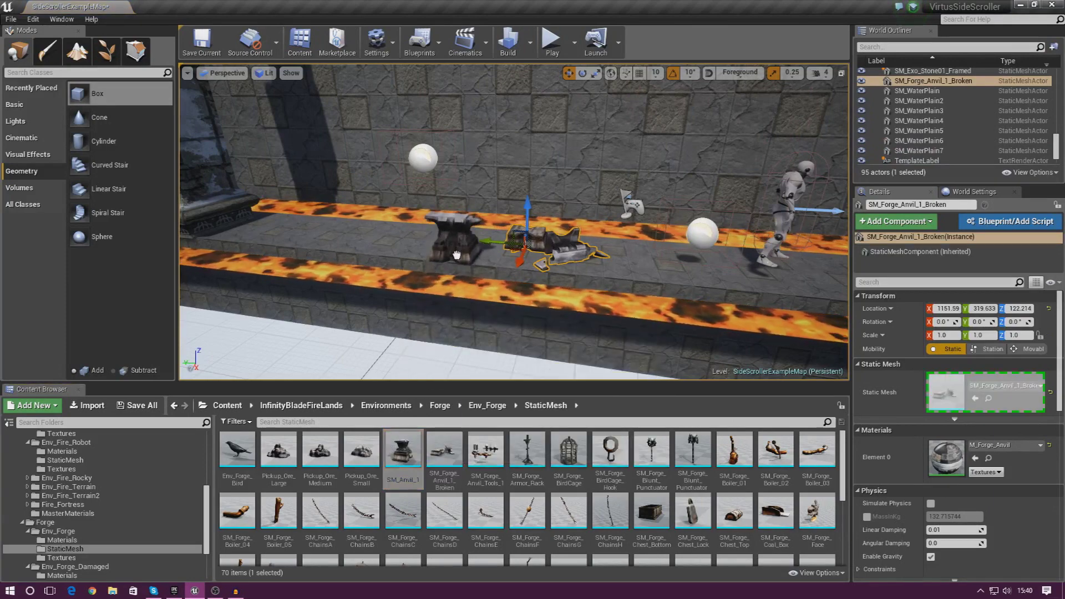
drag(457, 247, 458, 248)
Step: Rotate the broken anvil about -10 degrees around its Z axis
key(w)
right_drag(458, 248, 397, 261)
click(548, 251)
click(581, 74)
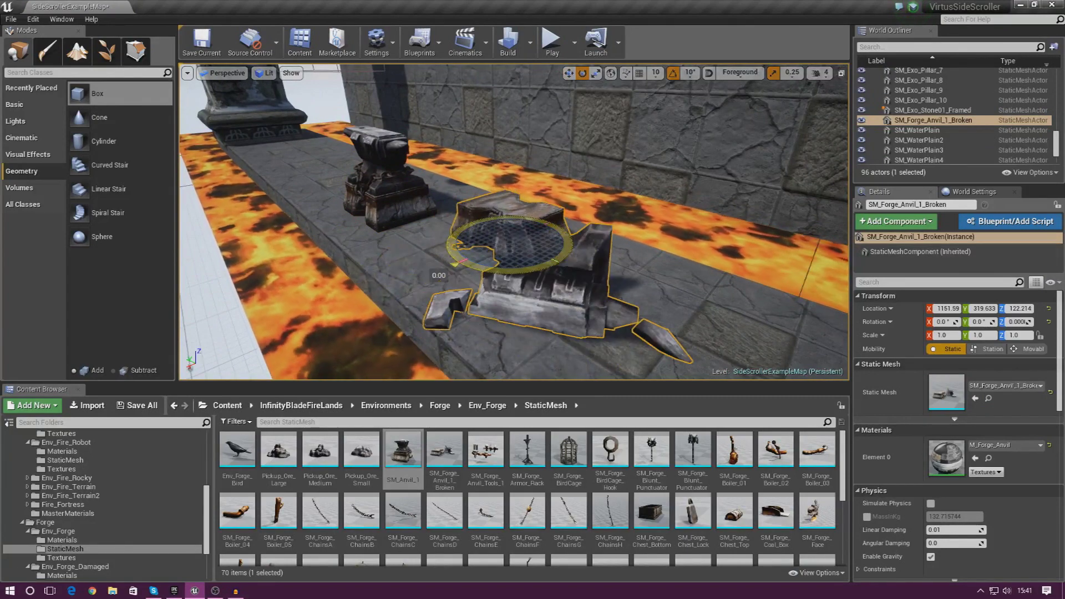
click(569, 77)
key(d)
right_drag(555, 166, 488, 183)
key(s)
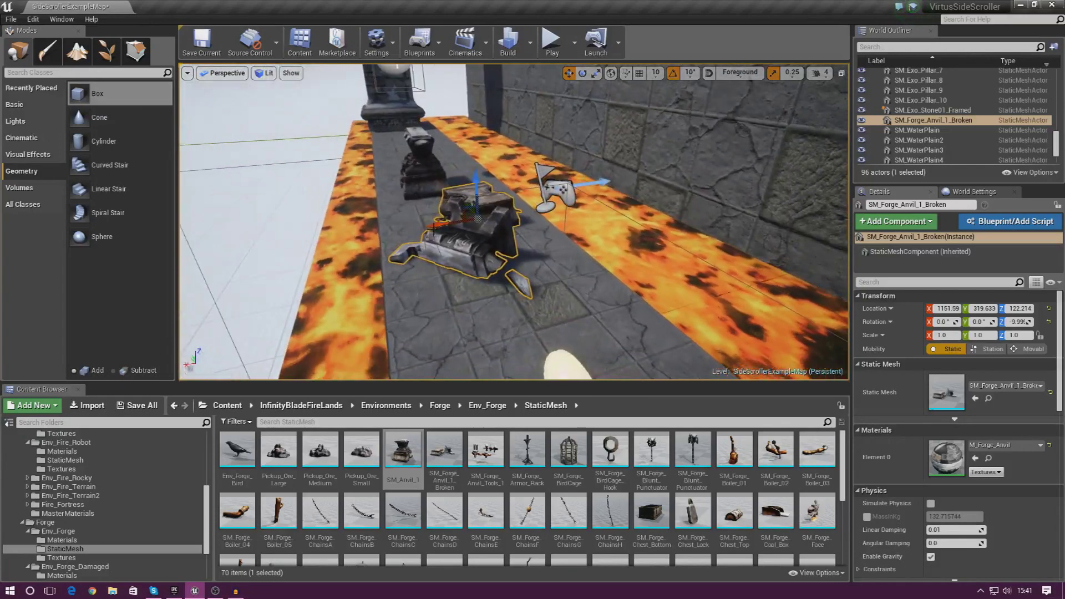
Step: Move SM_Anvil_1 in front of the broken anvil, to about X 1227 and Y 337
click(423, 164)
key(a)
right_drag(423, 164, 513, 177)
key(w)
key(s)
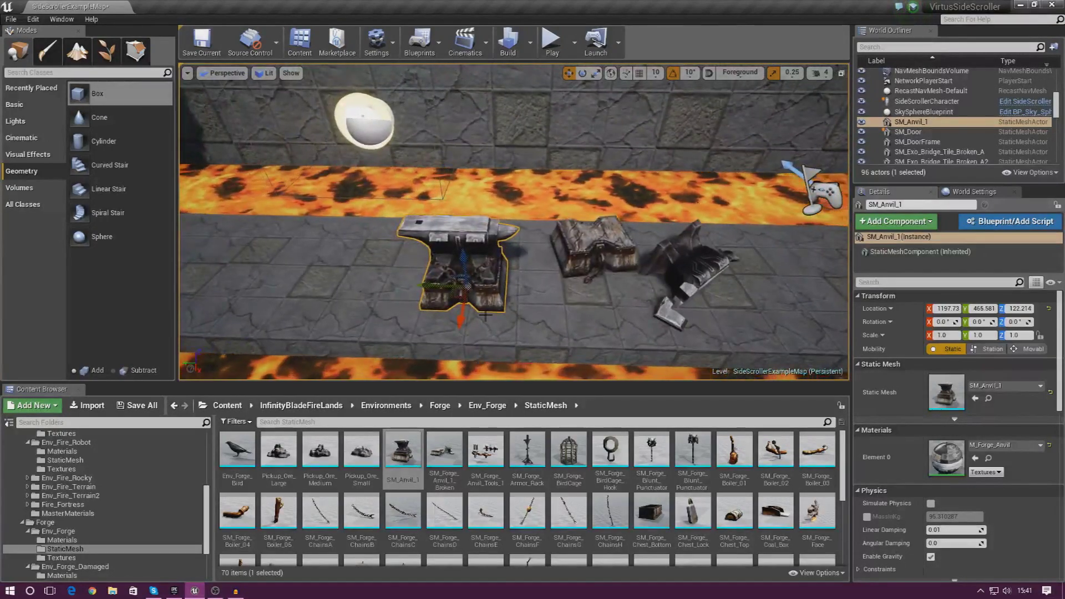
drag(485, 315, 589, 338)
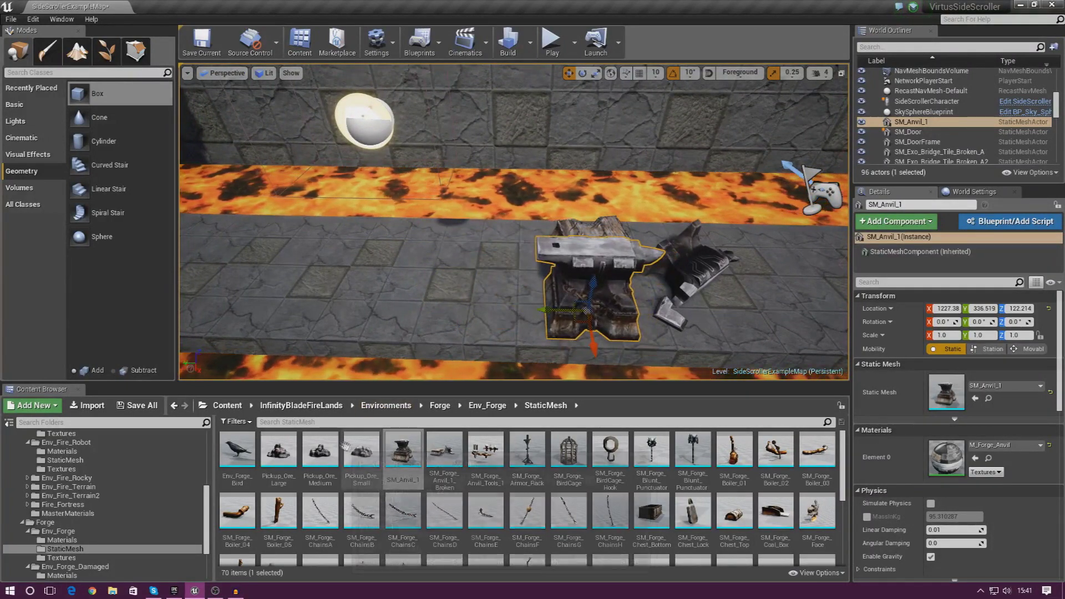
Step: Maximize the editor window again and place SM_Forge_MapTable on the walkway at about Y 678
click(350, 448)
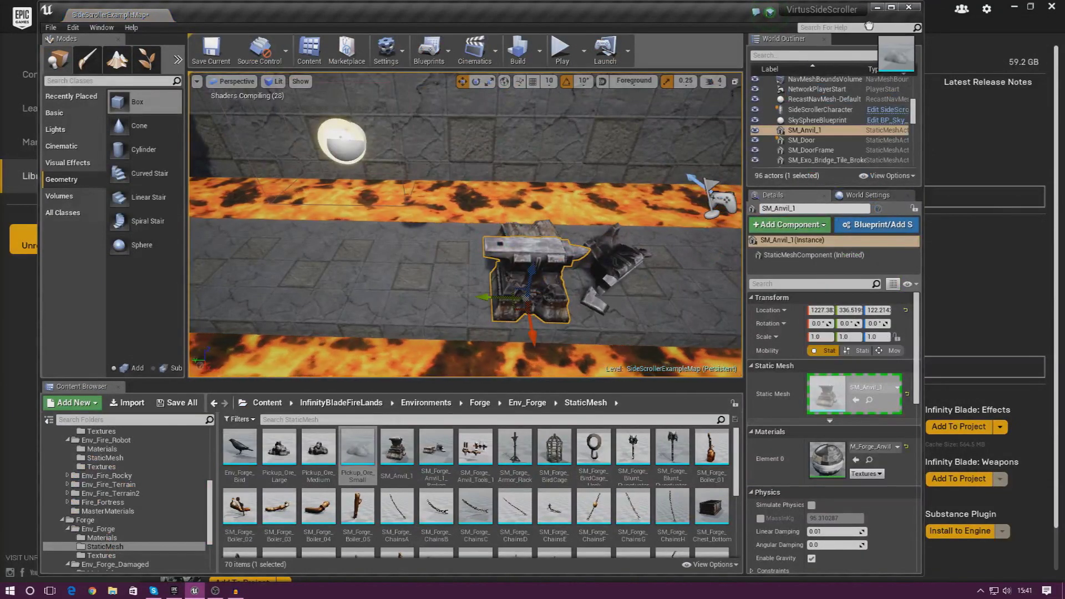
click(892, 9)
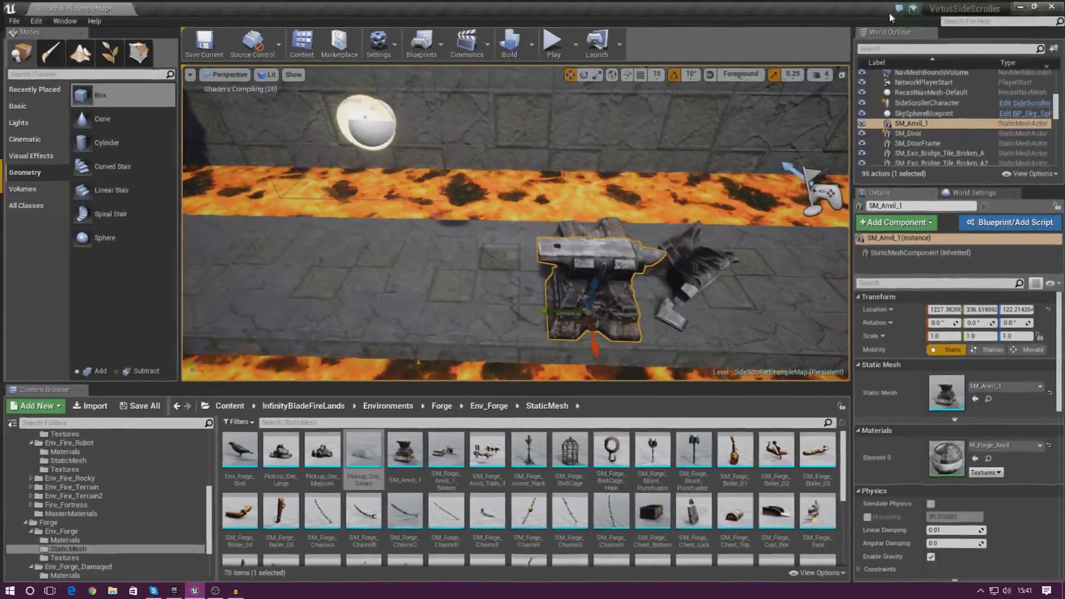
right_drag(655, 200, 599, 185)
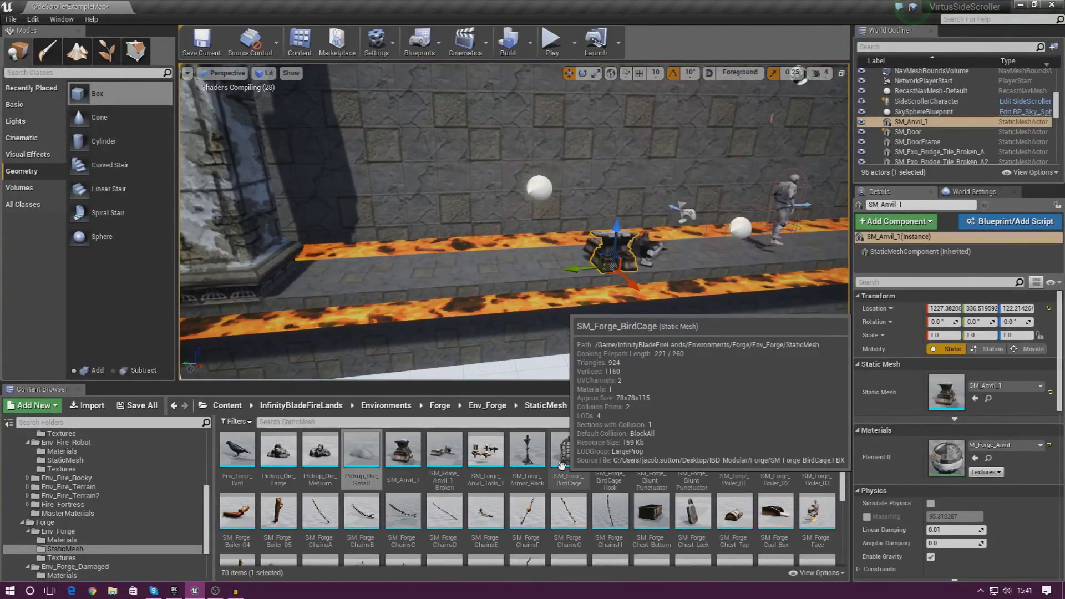
scroll(561, 465, down, 5)
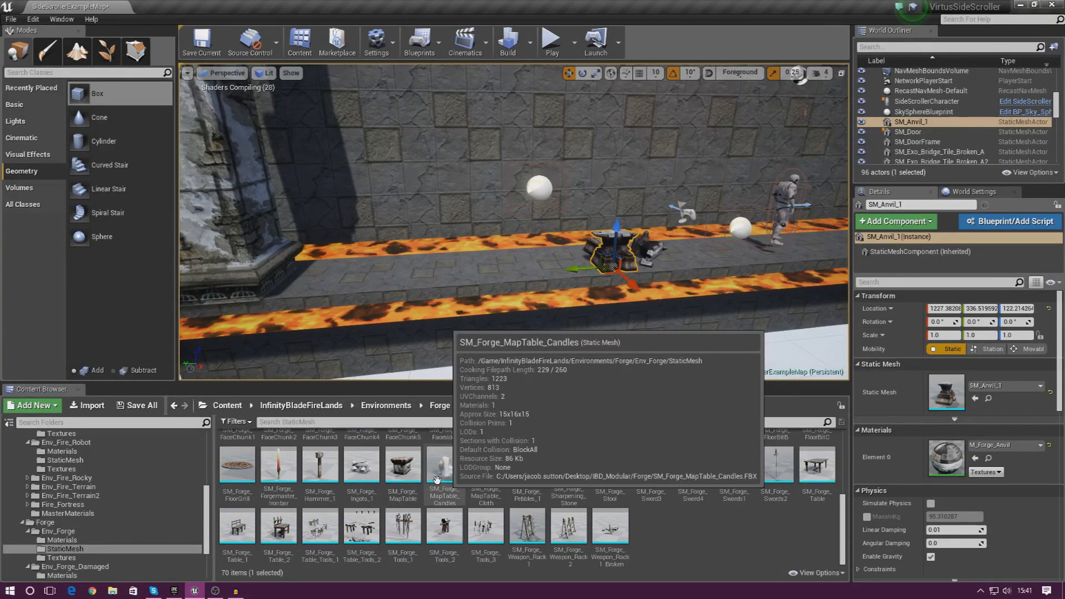
drag(404, 469, 469, 270)
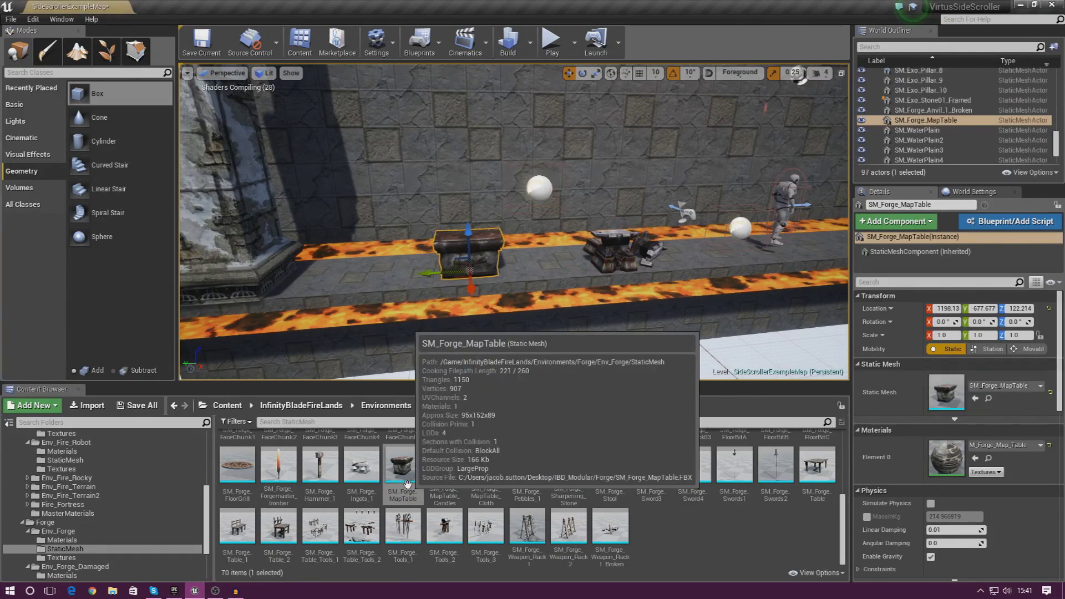
Step: Find SM_Forge_Armor_Rack among the forge meshes and place it between the map table and the anvils, at about Y 498
scroll(553, 493, up, 2)
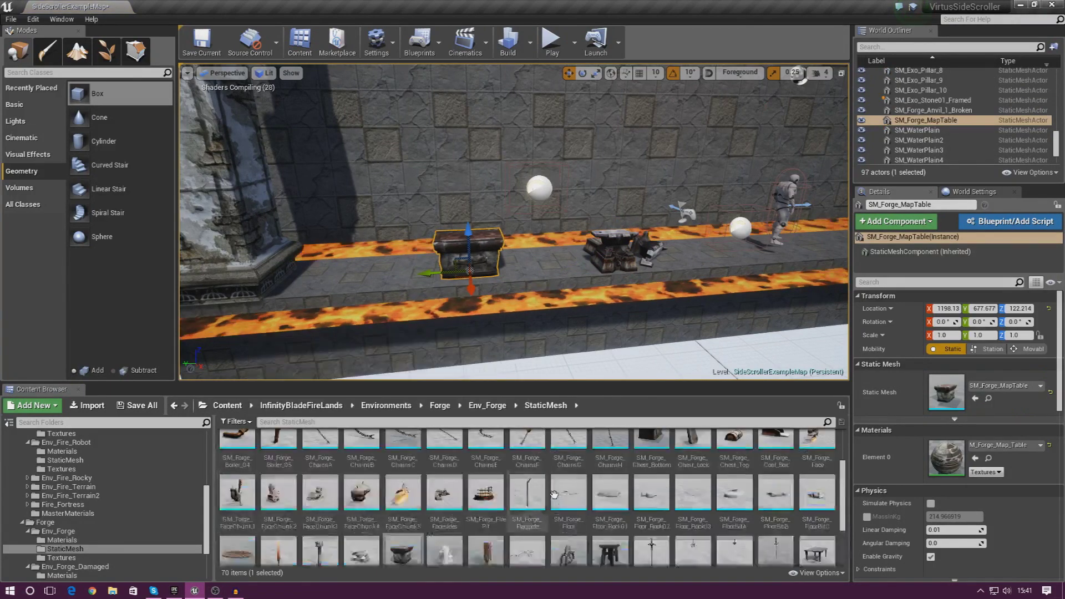
scroll(554, 494, down, 1)
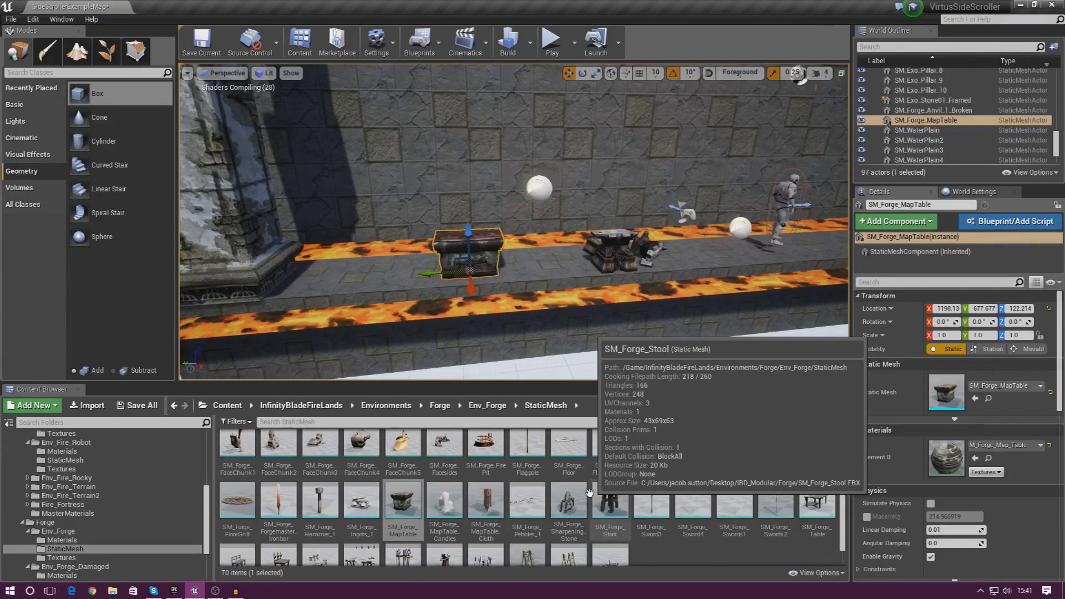
scroll(555, 487, up, 2)
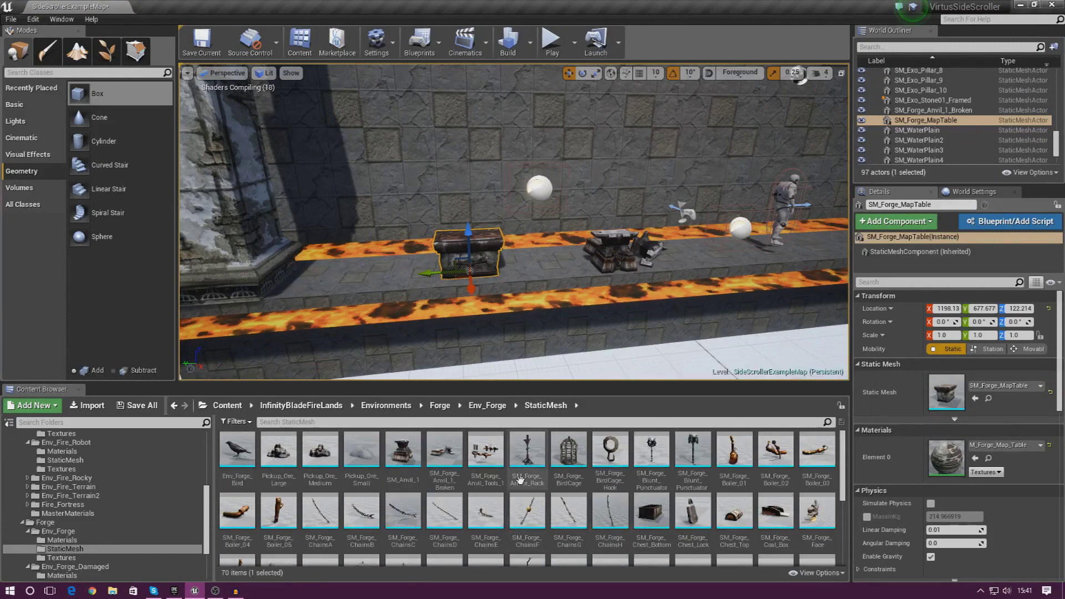
mouse_move(533, 458)
click(534, 458)
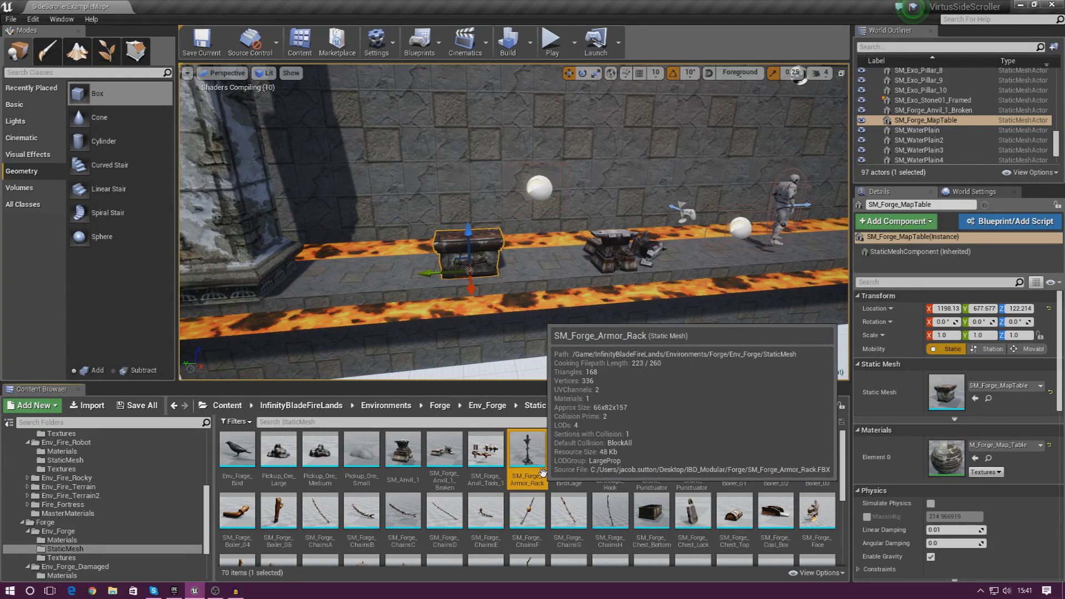
drag(542, 472, 559, 269)
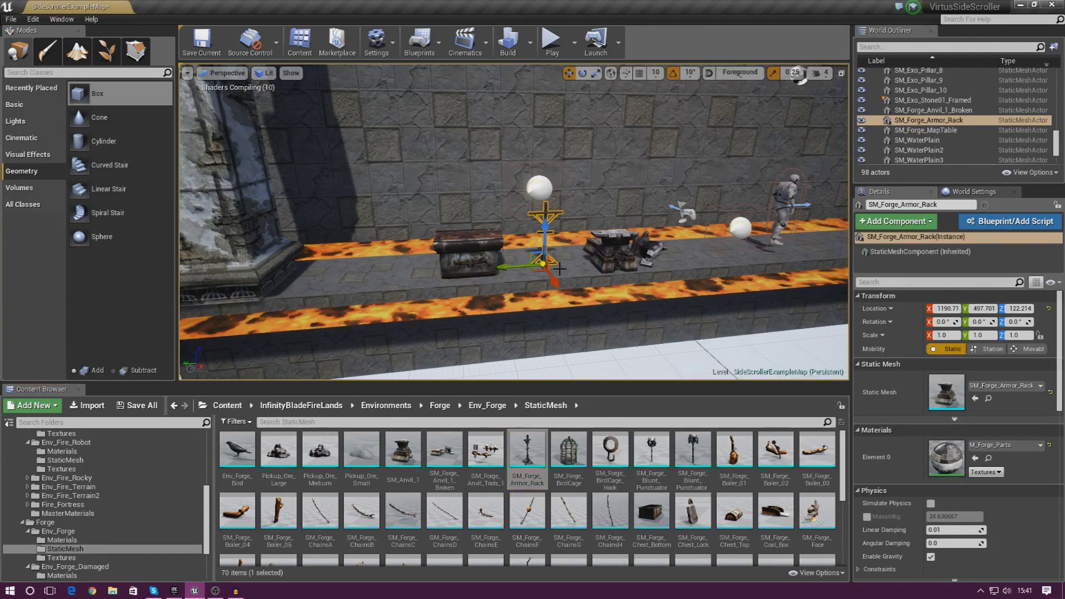
Step: Move the armor rack back into the lava strip by the wall, to about X 1104
right_drag(559, 269, 532, 289)
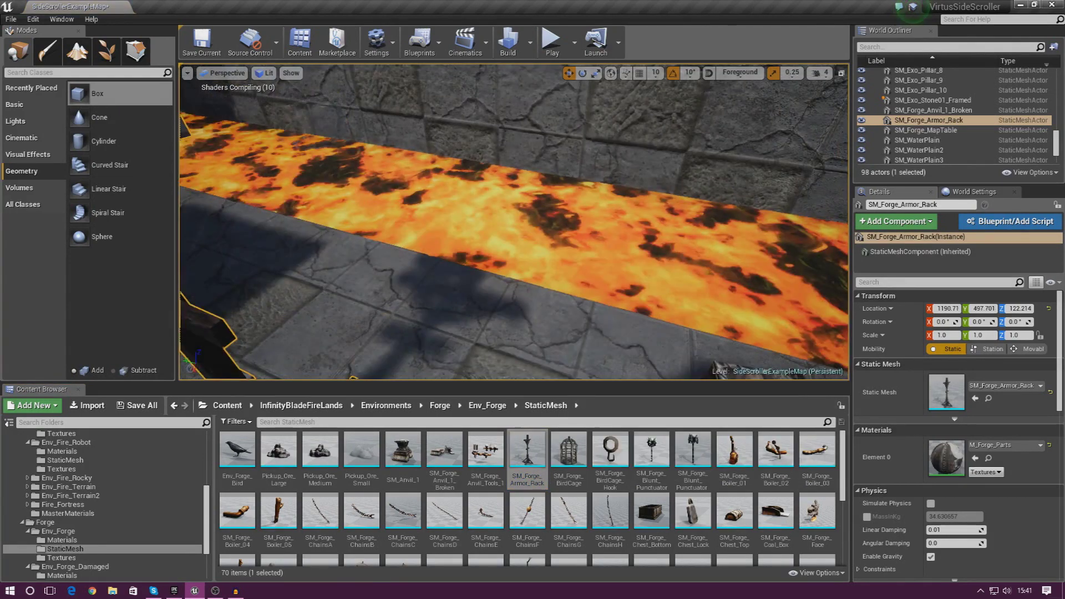
right_drag(444, 302, 376, 305)
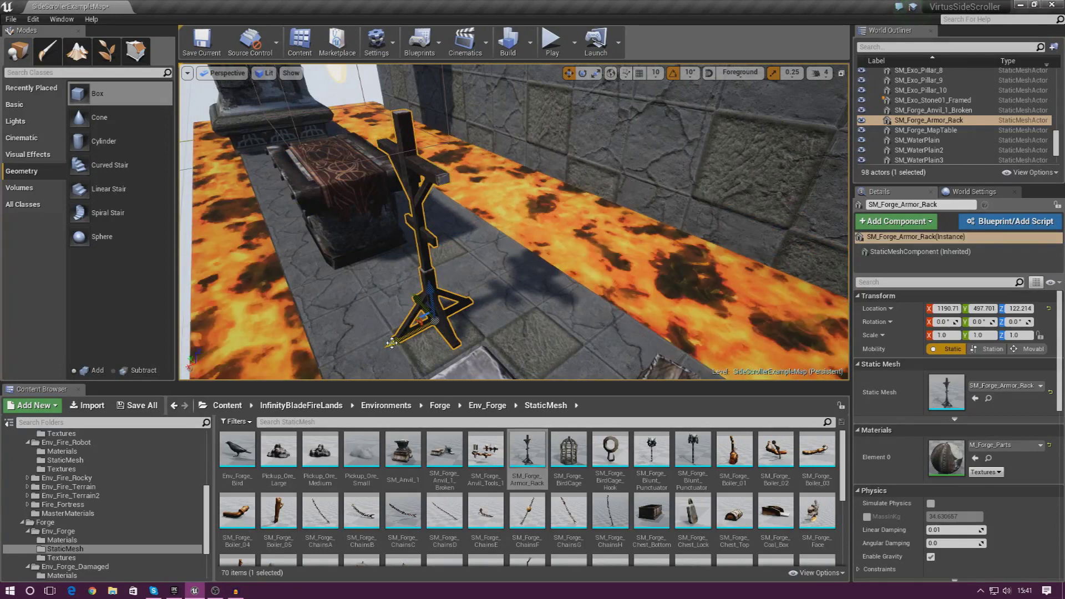
drag(391, 343, 495, 317)
mouse_move(495, 317)
right_down()
mouse_move(394, 302)
mouse_move(427, 322)
mouse_move(510, 311)
right_up()
key(s)
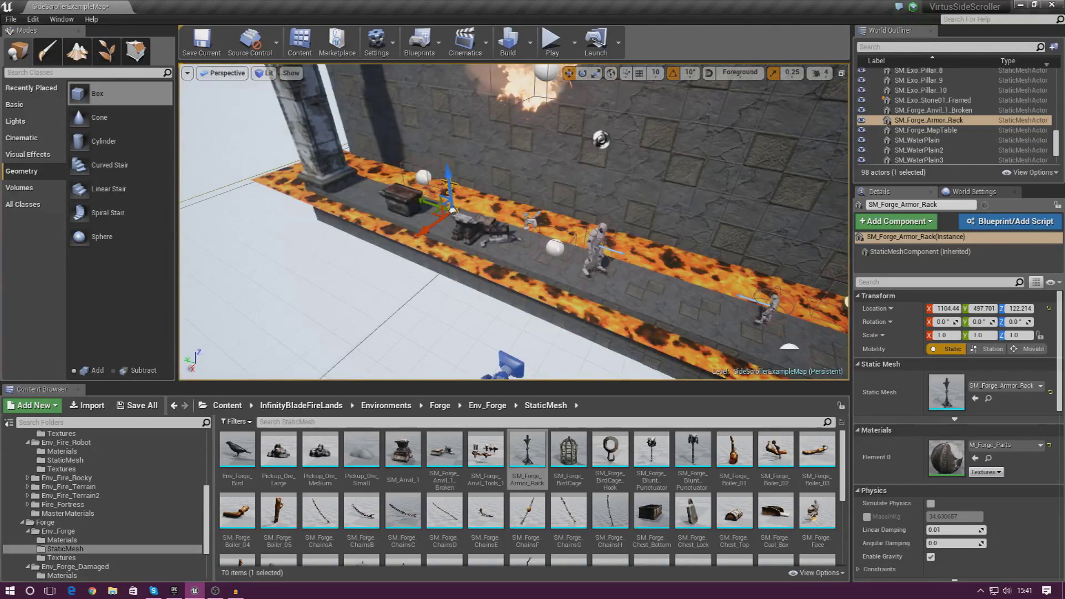
Step: Duplicate the armor rack and move the copy along the rear lava strip, past the anvils toward the stairs
right_drag(452, 211, 521, 319)
key(ctrl+w)
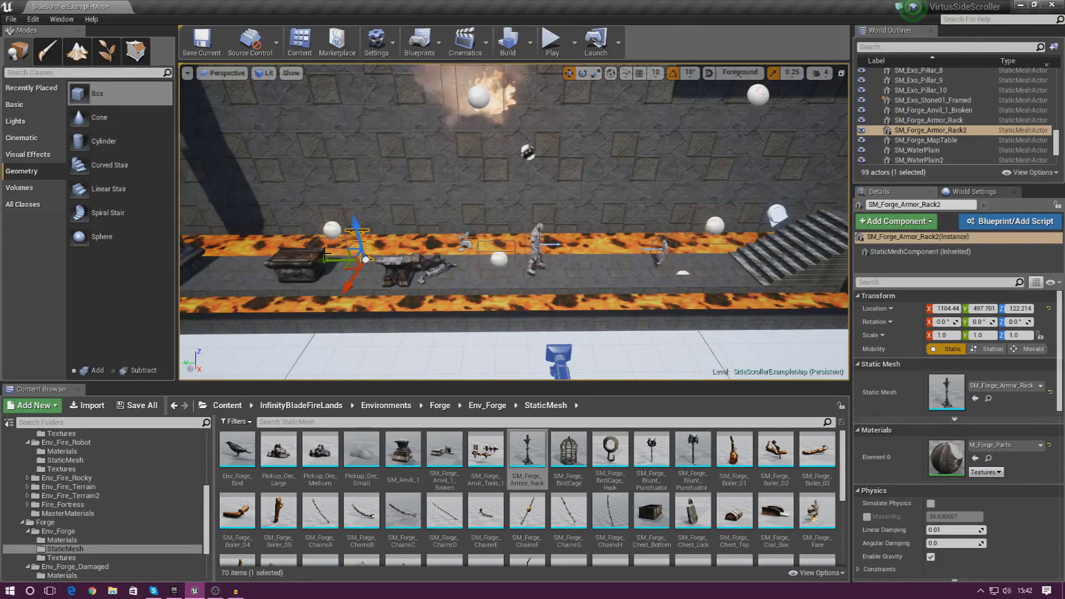
drag(325, 254, 546, 259)
right_drag(601, 243, 651, 241)
Step: Duplicate the second armor rack and place the copy on the raised ledge past the stairs, at about Y -1302 and Z 312
alt+drag(387, 291, 591, 222)
key(w)
right_drag(590, 222, 561, 215)
key(d)
key(s)
drag(426, 198, 427, 222)
key(s)
right_drag(427, 221, 404, 233)
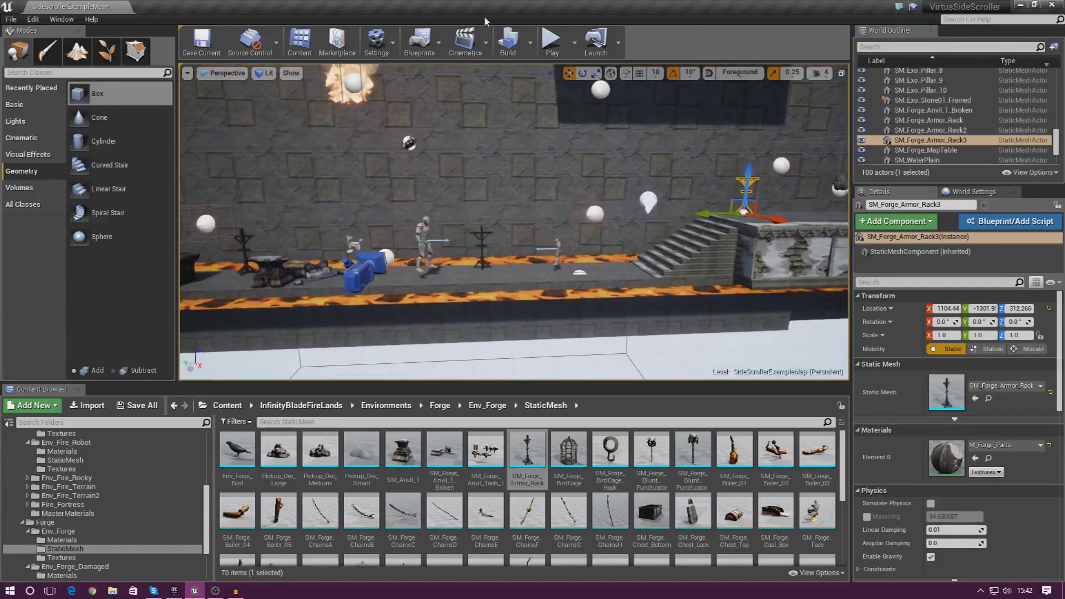
Step: Play-test the level by running the character back and forth past the new props, and stop the session
click(552, 40)
key(d)
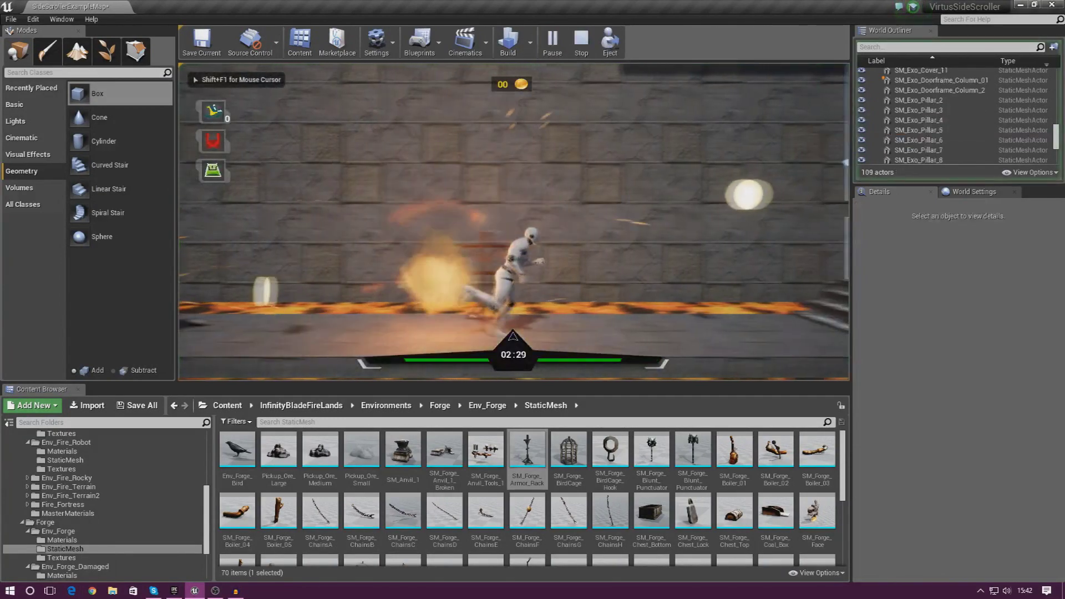
key(a)
key(Escape)
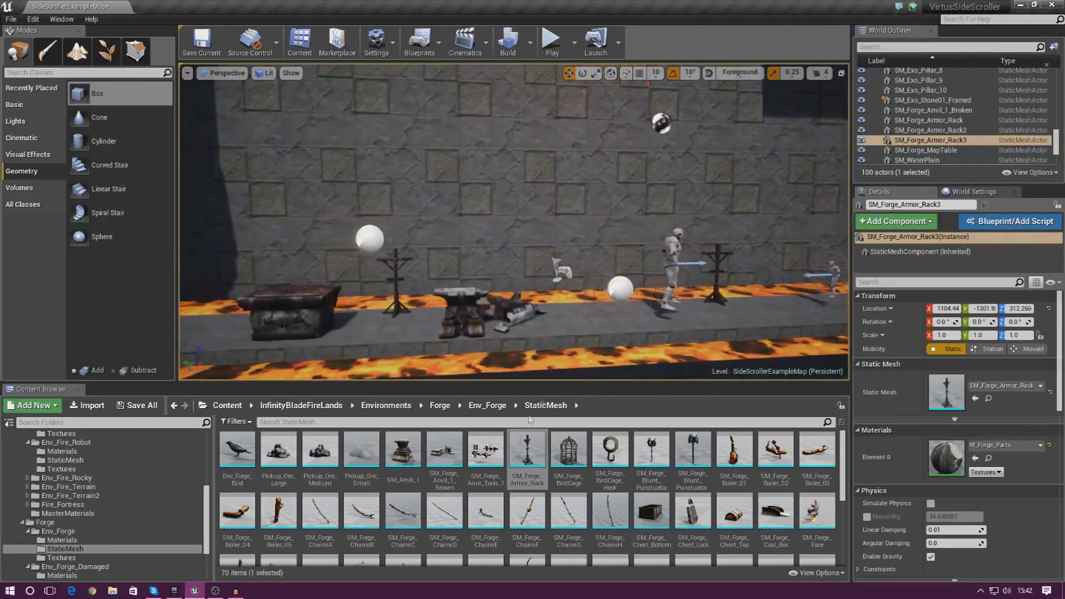
Step: Place SM_Forge_MapTable_Candles on top of the first armor rack's post, at about Z 278
scroll(472, 513, down, 5)
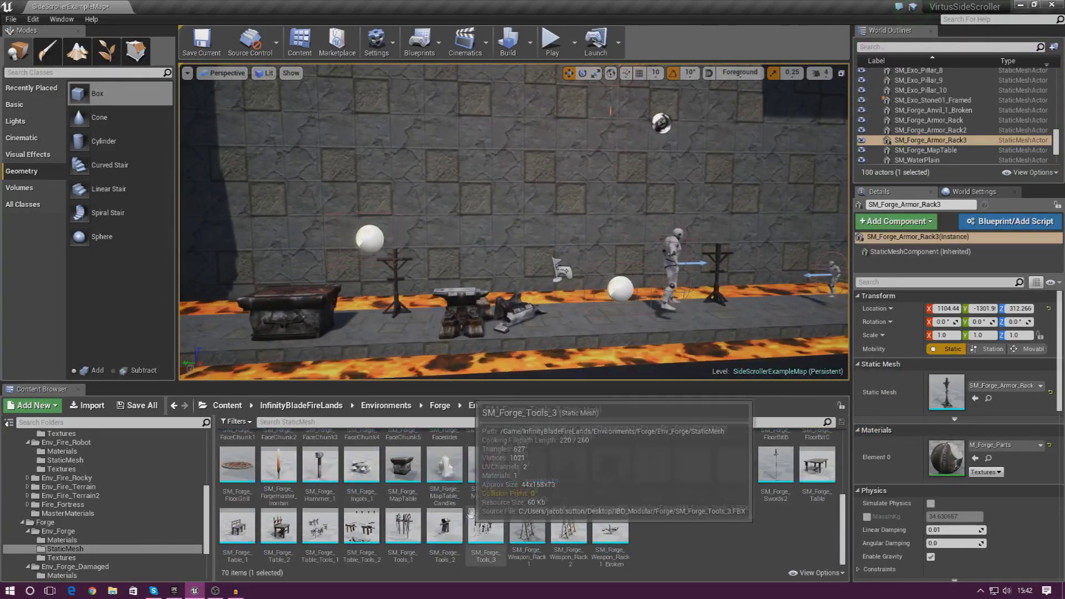
click(451, 490)
right_drag(471, 310, 410, 305)
key(w)
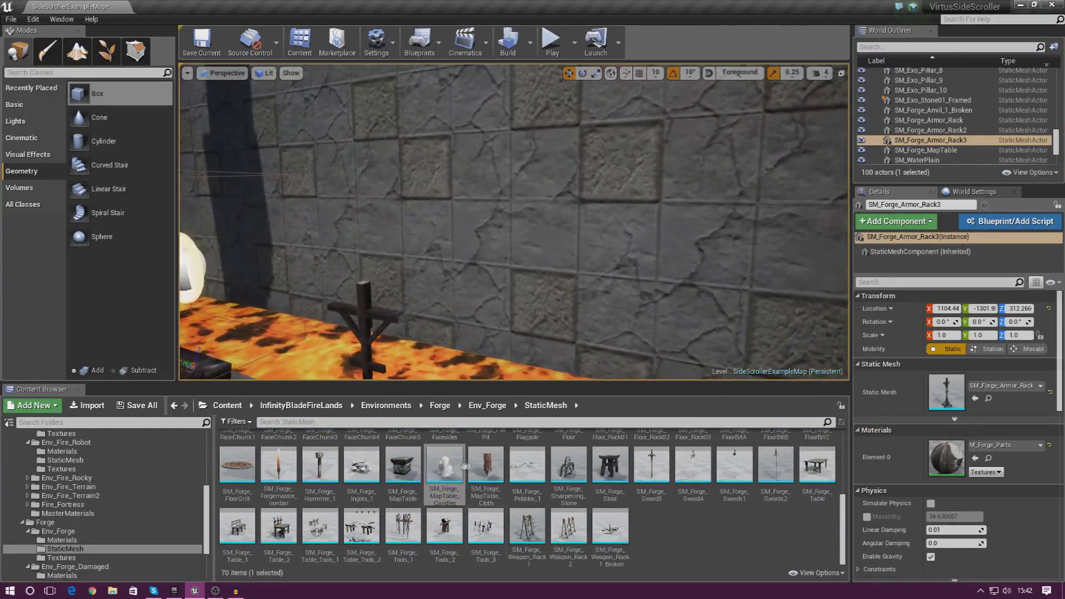
drag(464, 467, 365, 281)
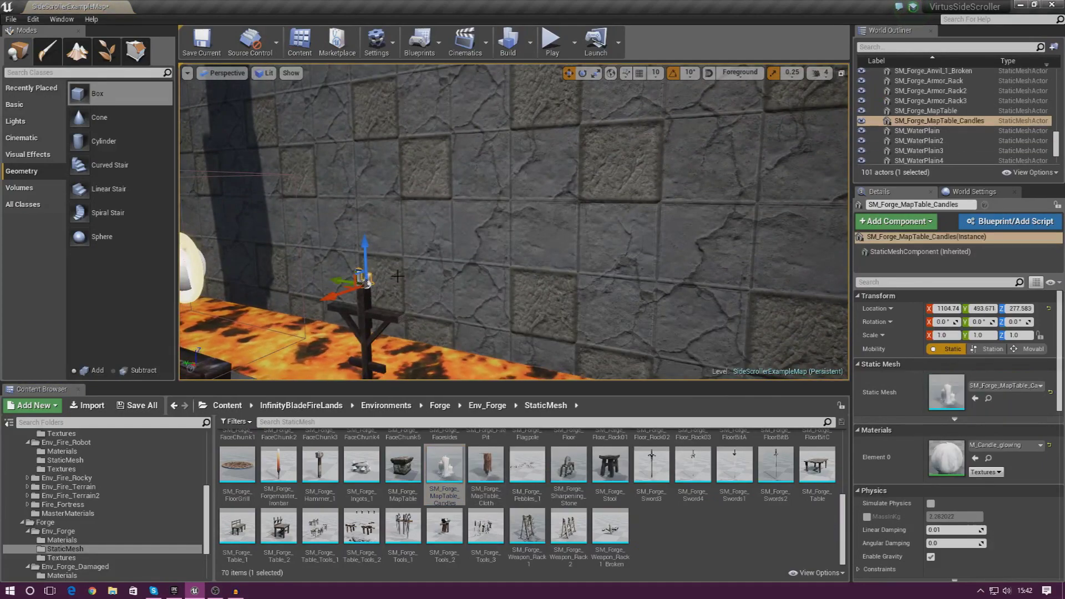
key(w)
right_drag(366, 282, 333, 305)
mouse_move(398, 276)
right_down()
mouse_move(366, 272)
mouse_move(372, 299)
mouse_move(398, 276)
right_up()
key(w)
key(s)
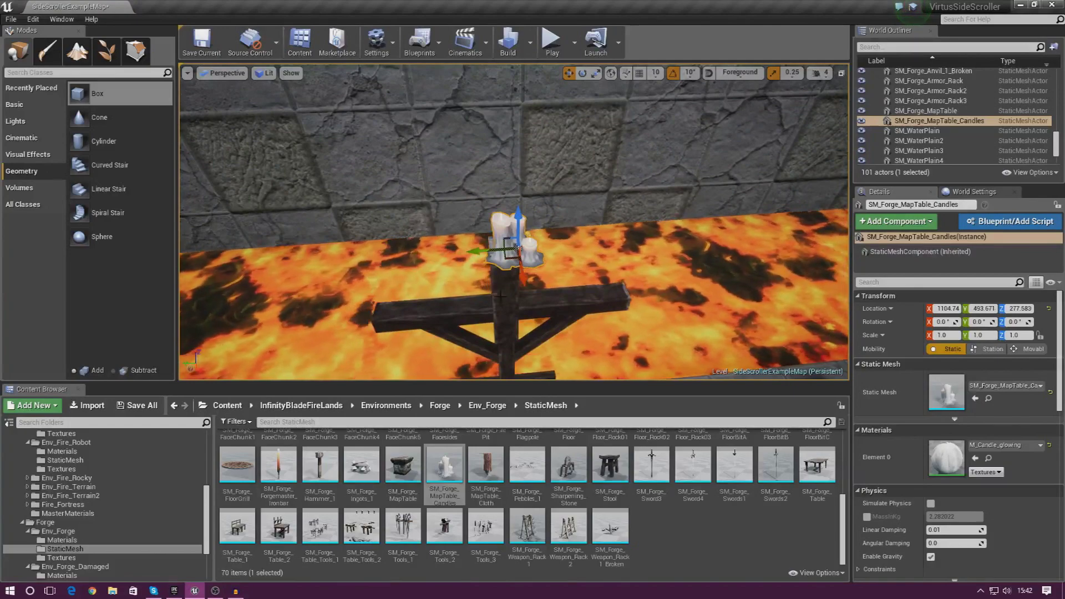
Step: Scale the first armor rack uniformly to 1.75
click(501, 296)
key(s)
right_drag(500, 297, 466, 306)
key(w)
key(s)
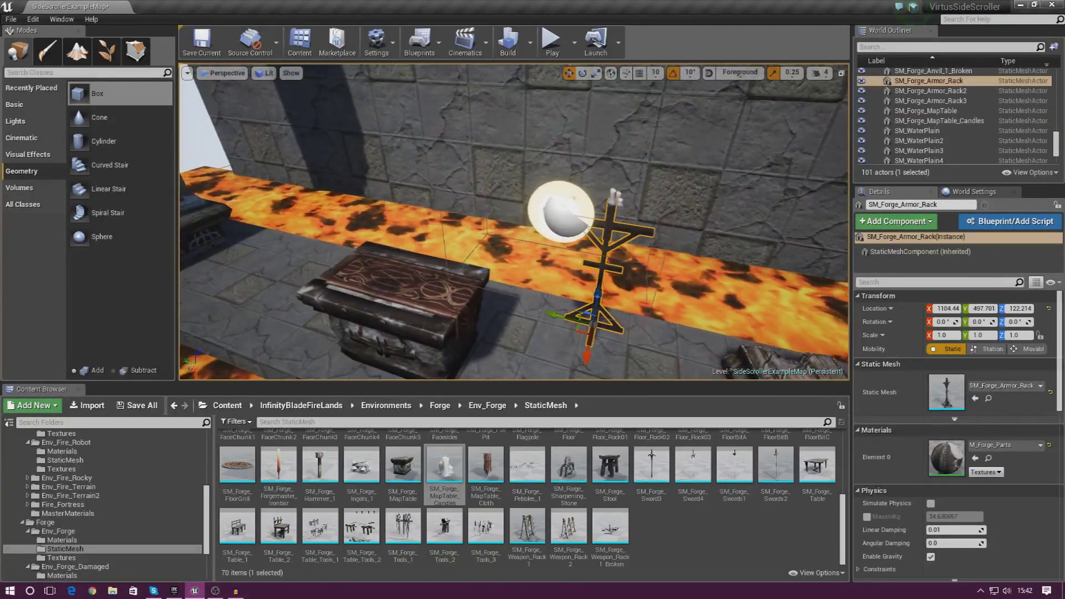
right_drag(627, 269, 577, 272)
key(d)
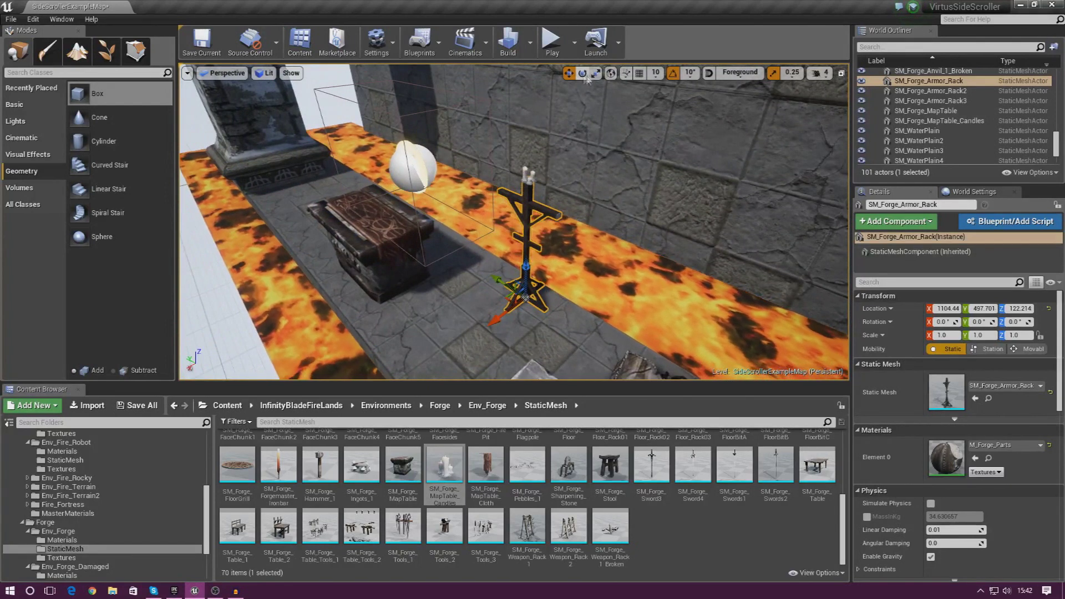
key(e)
key(r)
drag(526, 297, 541, 280)
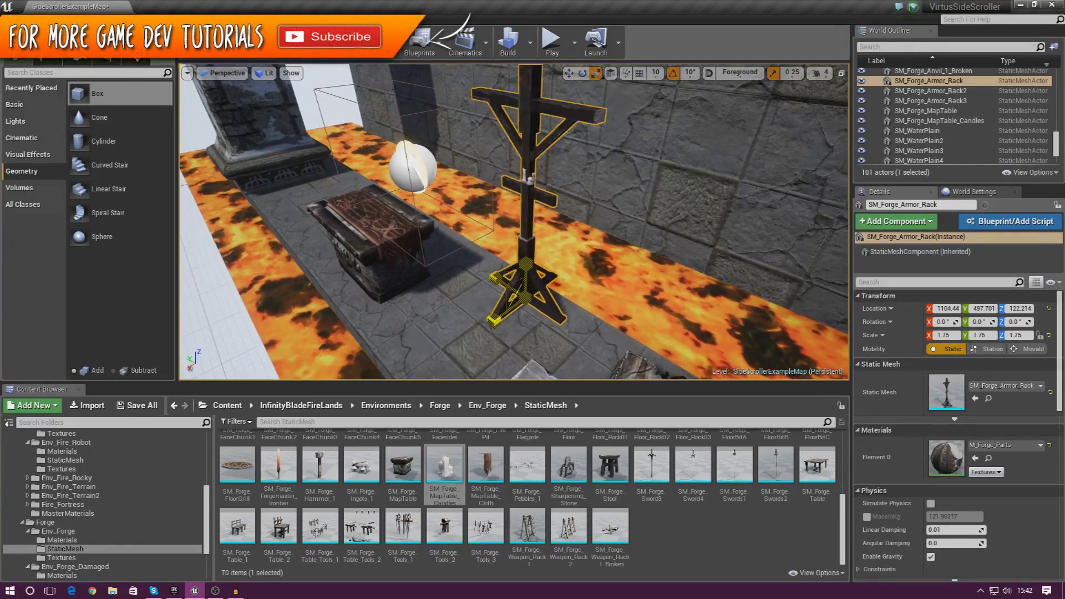
Step: Move the enlarged armor rack closer to the wall, to about X 1088
key(d)
right_drag(616, 269, 571, 266)
key(s)
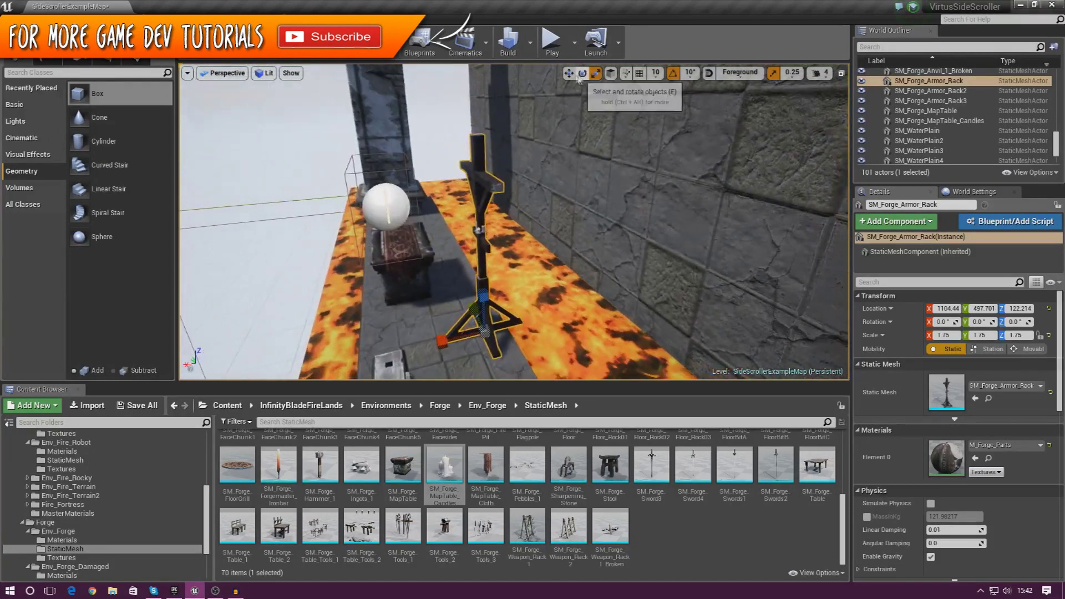
click(569, 73)
drag(443, 340, 452, 337)
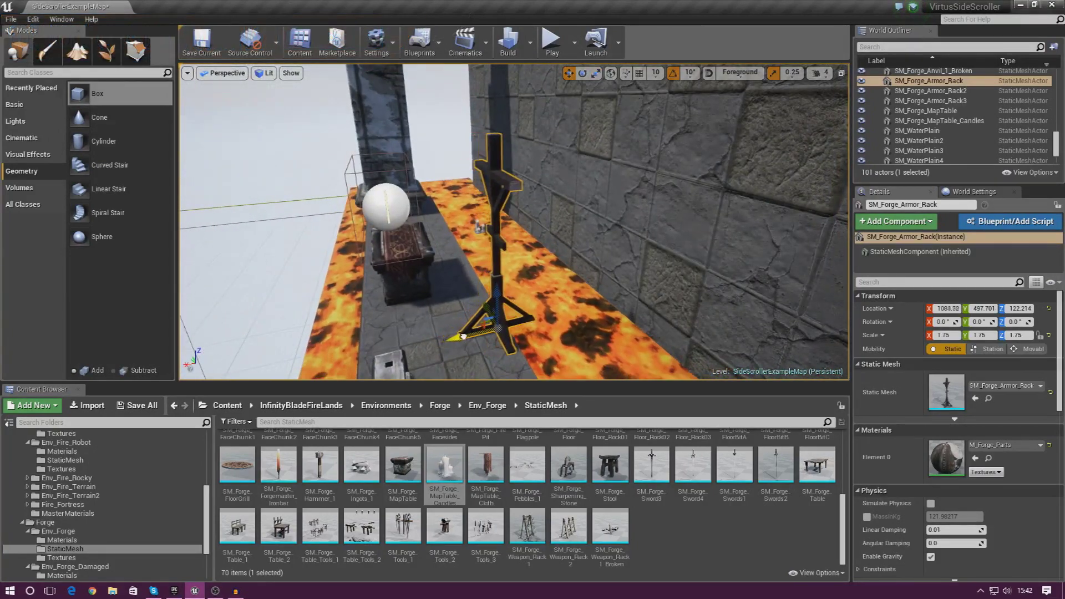
click(477, 231)
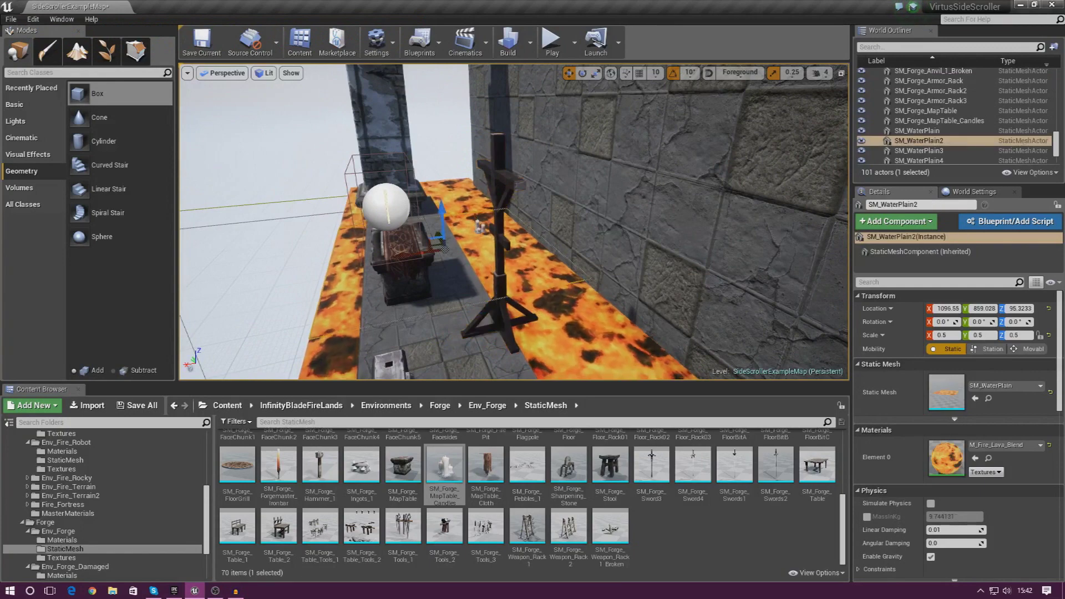
Step: Raise the candles onto the top of the enlarged armor rack's post, at about X 1080 and Z 395
click(480, 227)
key(w)
right_drag(518, 275, 518, 275)
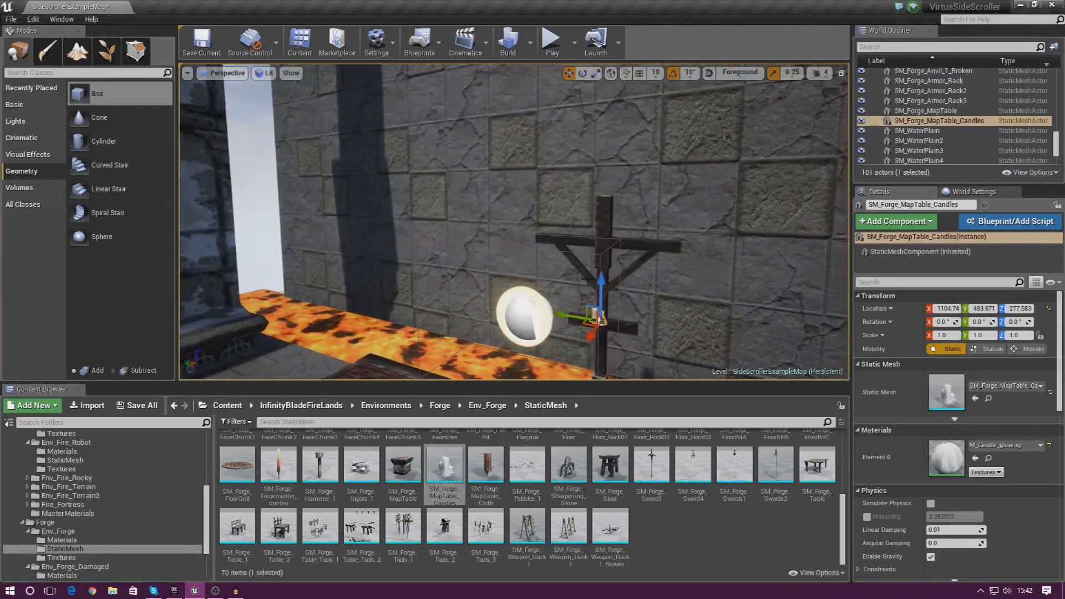
key(d)
right_drag(594, 155, 549, 158)
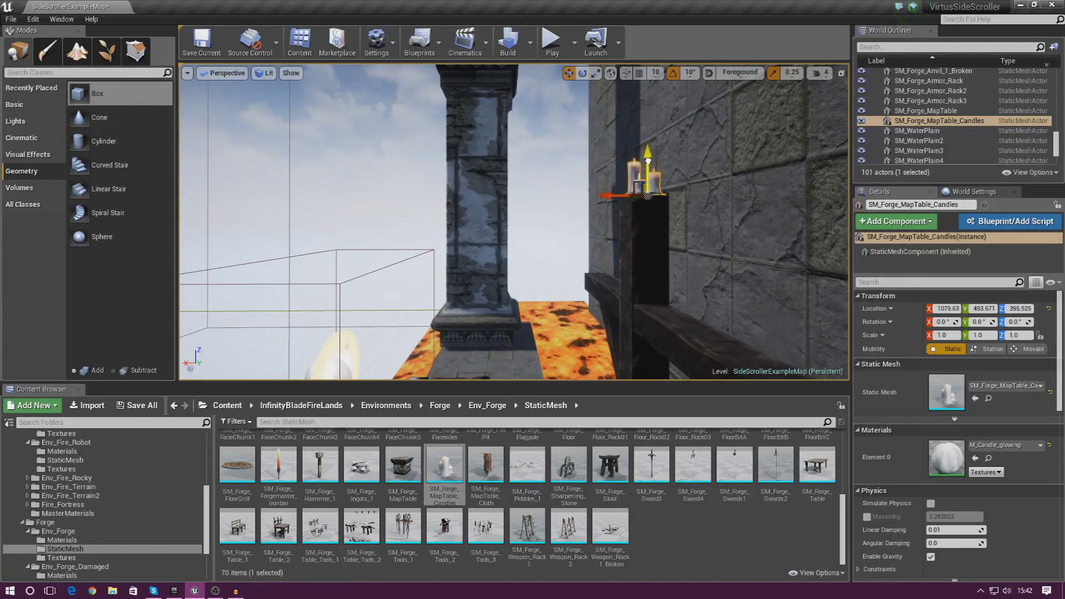
key(a)
right_drag(648, 161, 661, 161)
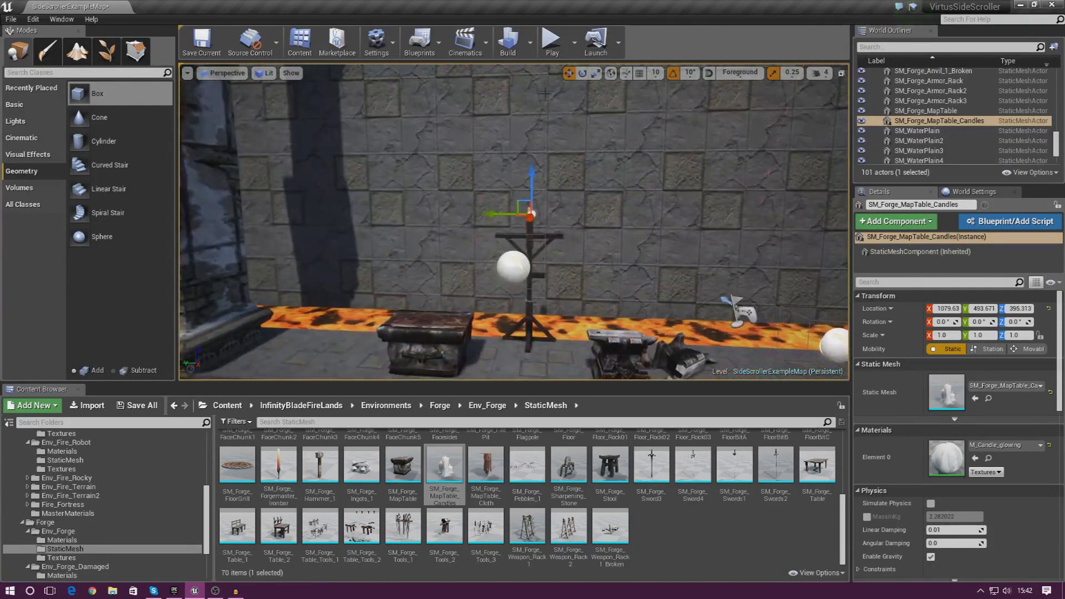
Step: Play-test the level by running and jumping in both directions past the enlarged candle rack, and stop the session
click(553, 52)
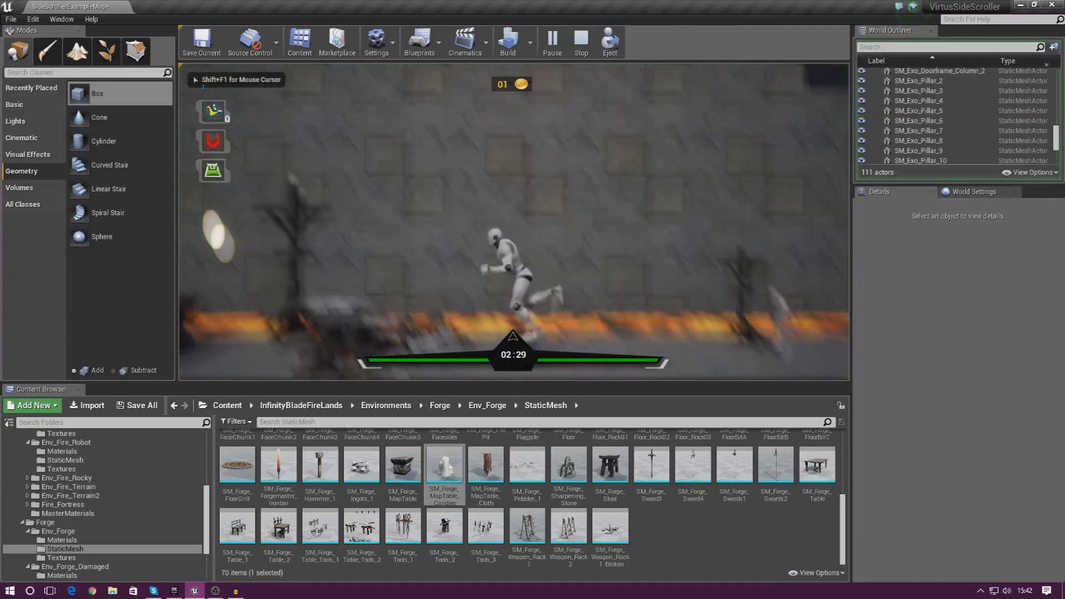
key(a)
key(space)
key(d)
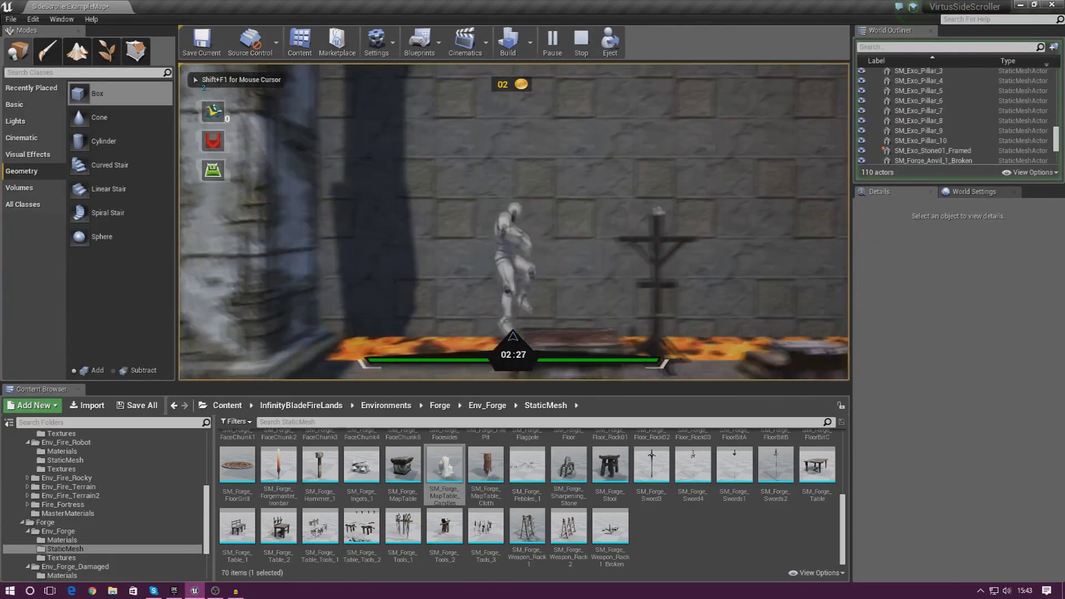
key(space)
key(a)
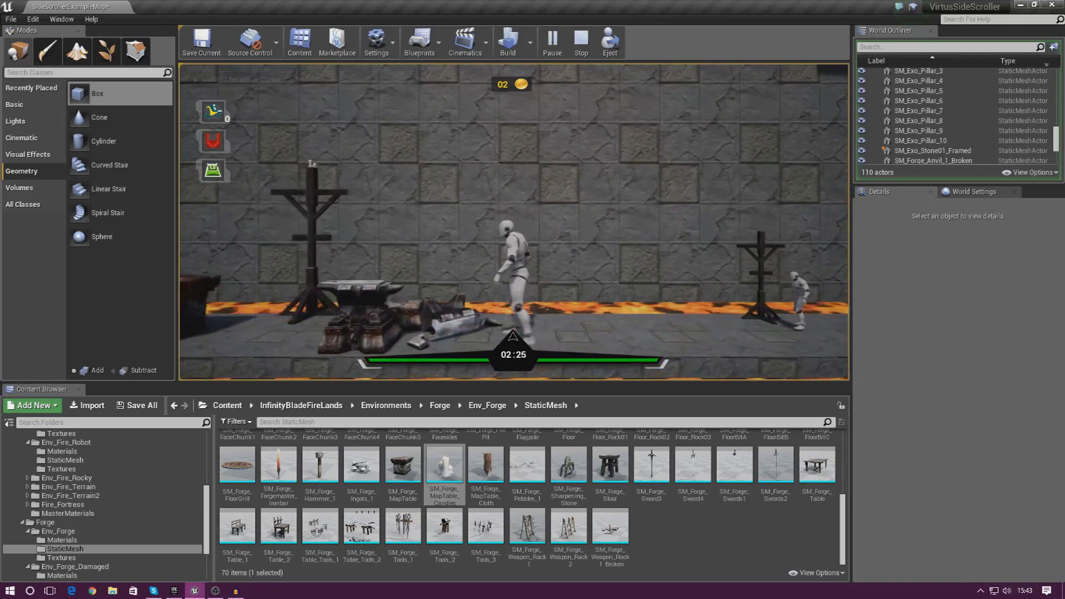
key(Escape)
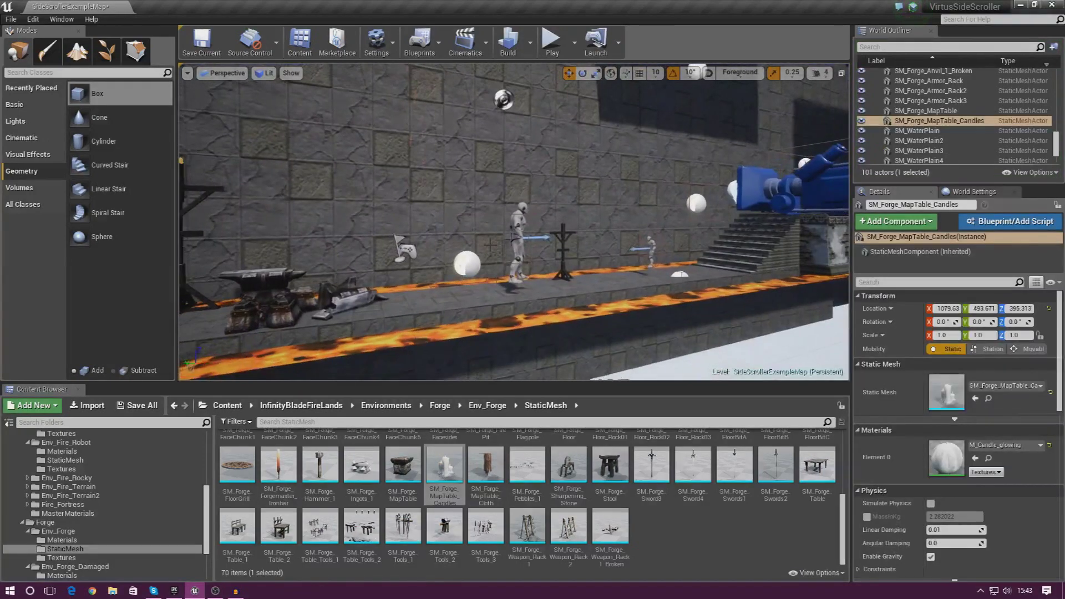
Step: Delete the two smaller armor racks, one on the lava walkway and one on the raised stone platform
click(575, 242)
click(562, 251)
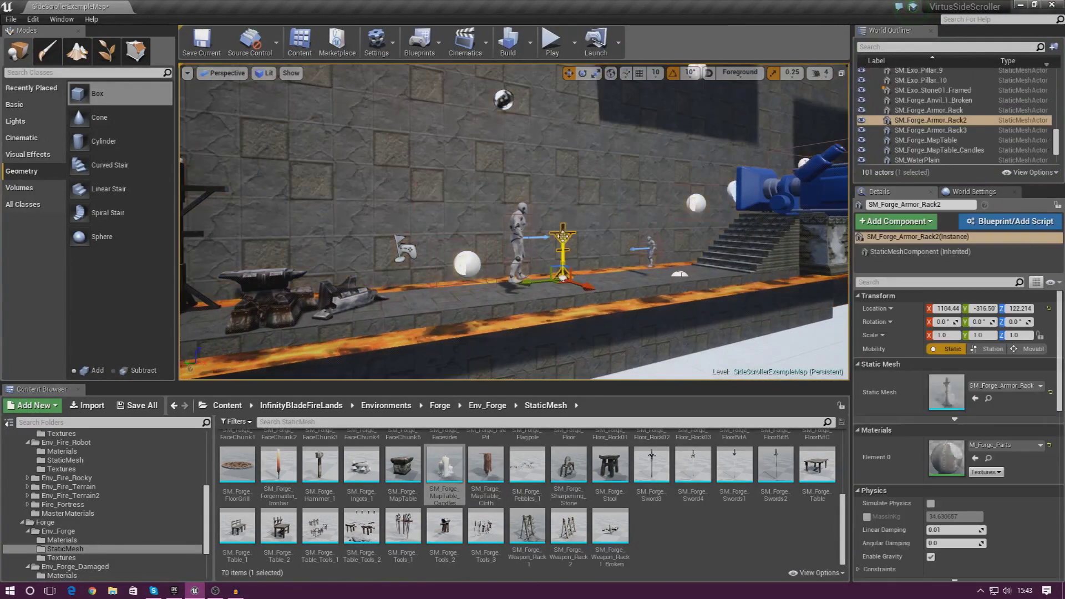
key(w)
right_drag(538, 284, 596, 277)
key(Delete)
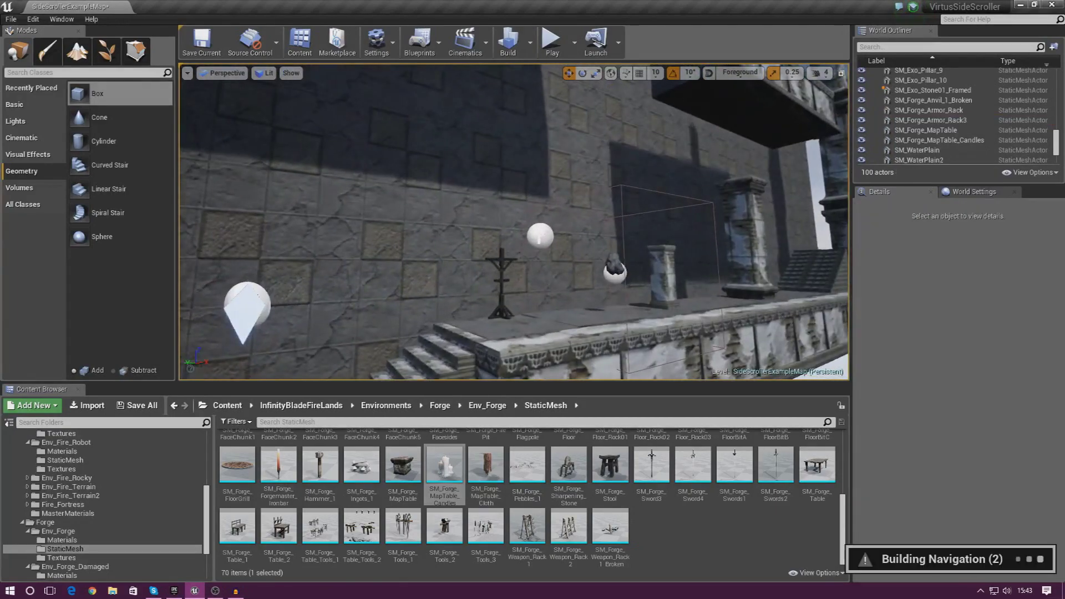
click(502, 283)
key(Delete)
Step: Duplicate the candles onto both ends of the rack's crossbar, at about Y 432 and Y 554, Z 356
right_drag(502, 283, 502, 283)
right_drag(519, 214, 519, 214)
click(519, 214)
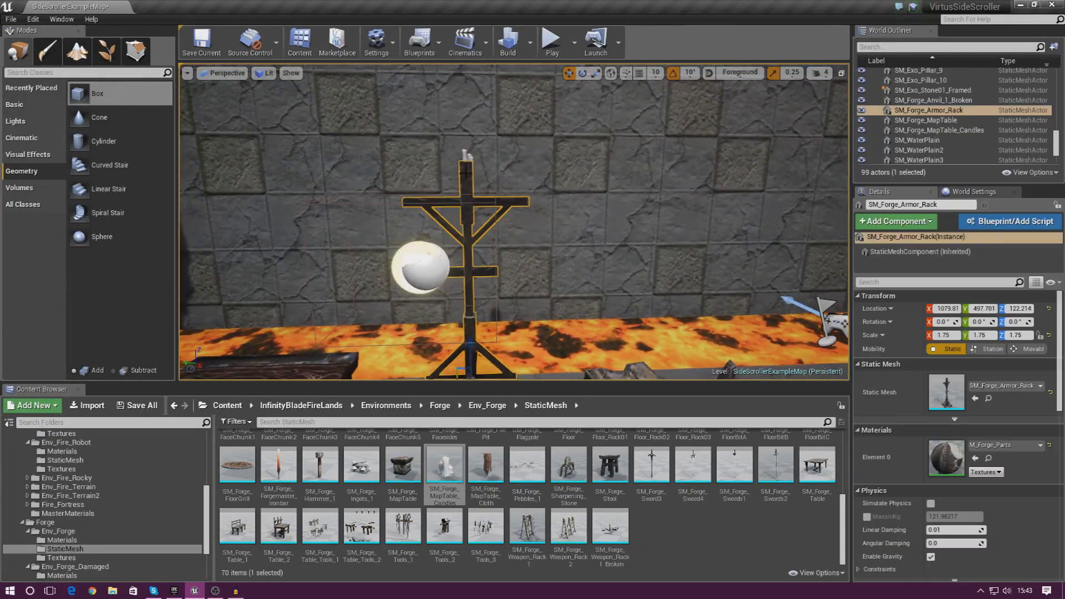
click(467, 158)
alt+drag(466, 156, 454, 147)
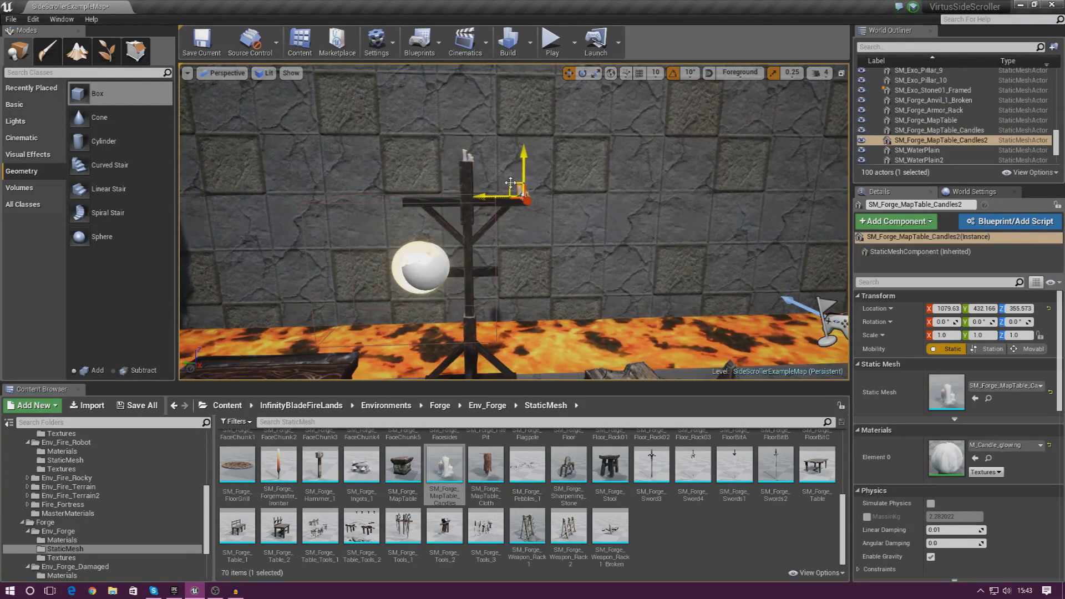
alt+drag(496, 193, 494, 196)
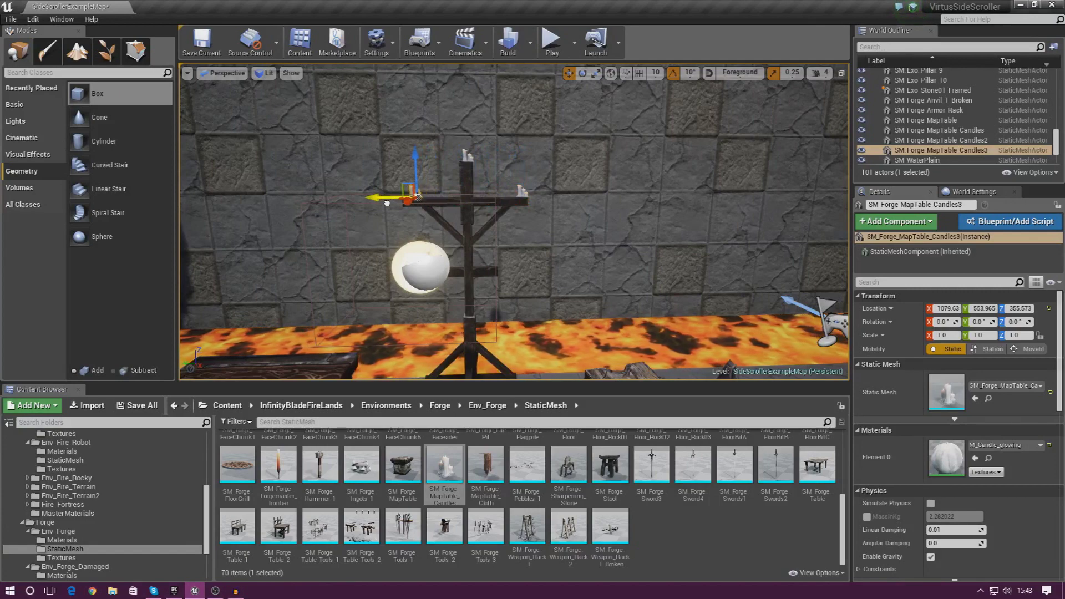
Step: Group the armor rack with its three candle meshes
ctrl+click(467, 183)
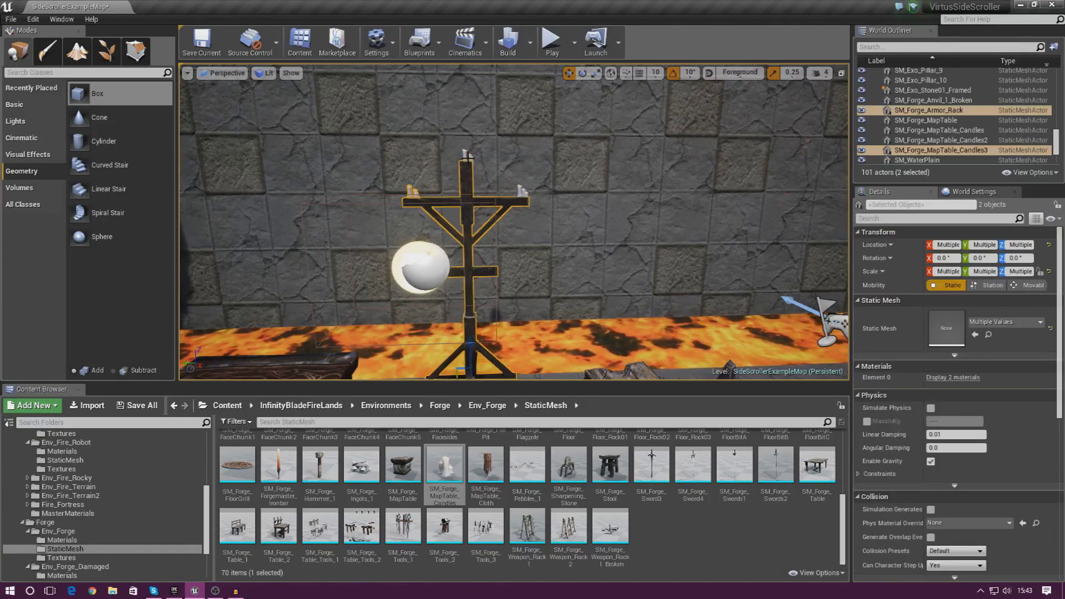
ctrl+click(468, 158)
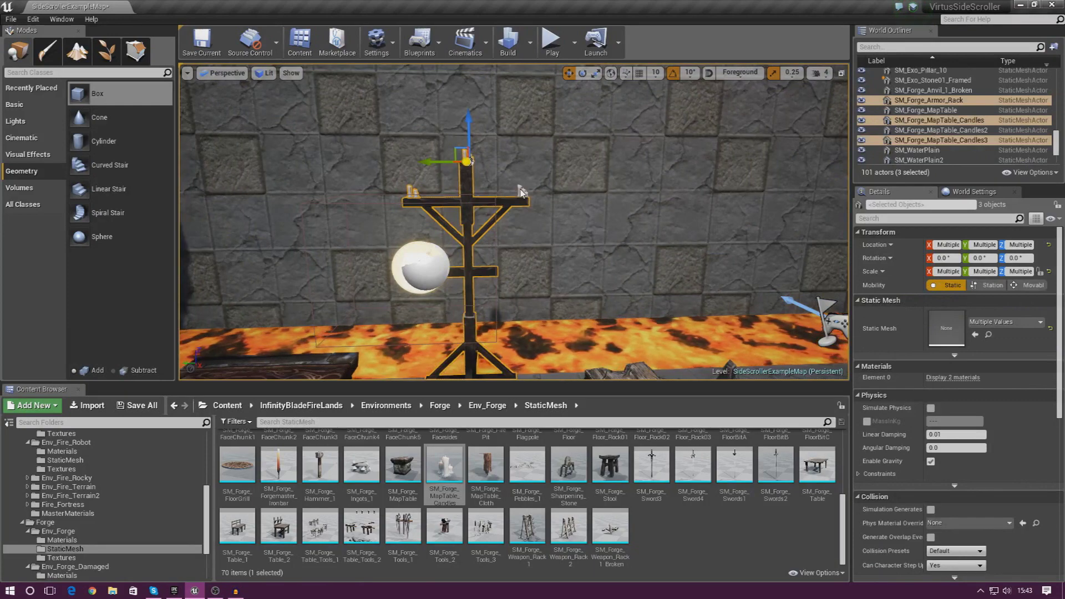
ctrl+click(520, 191)
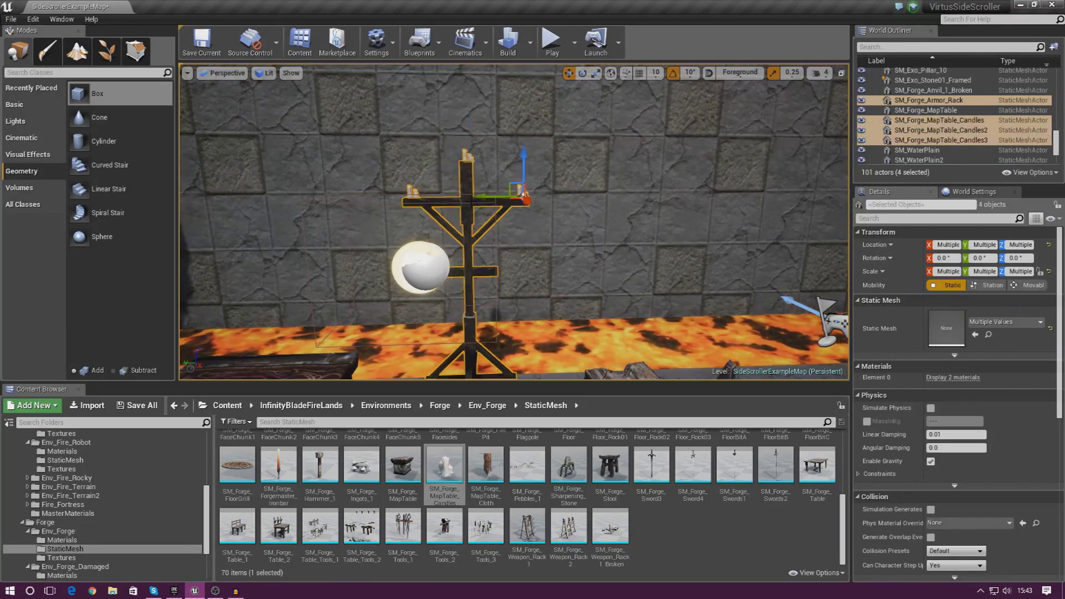
right_click(469, 202)
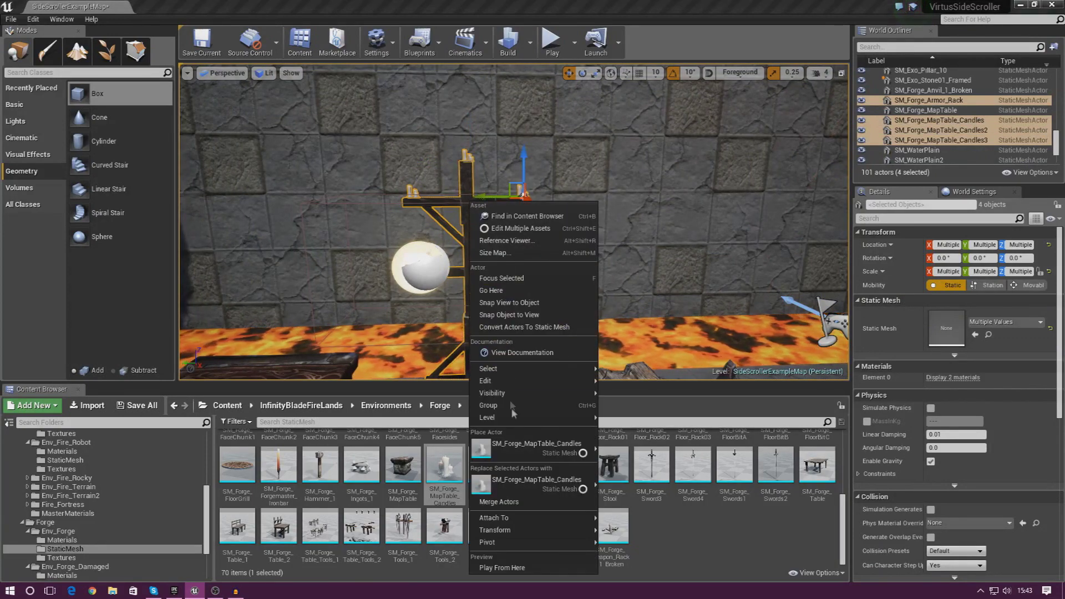
click(491, 405)
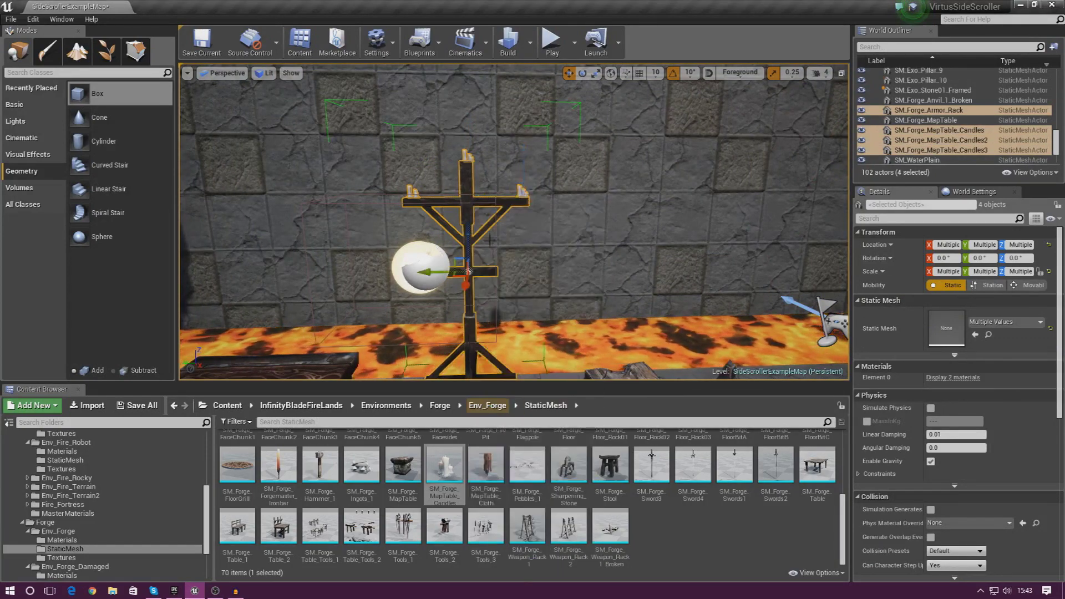
Step: Duplicate the candle rack group farther along the lava walkway, between the anvils and the stairs
key(s)
mouse_move(541, 251)
right_down()
mouse_move(521, 260)
mouse_move(541, 266)
right_up()
click(541, 250)
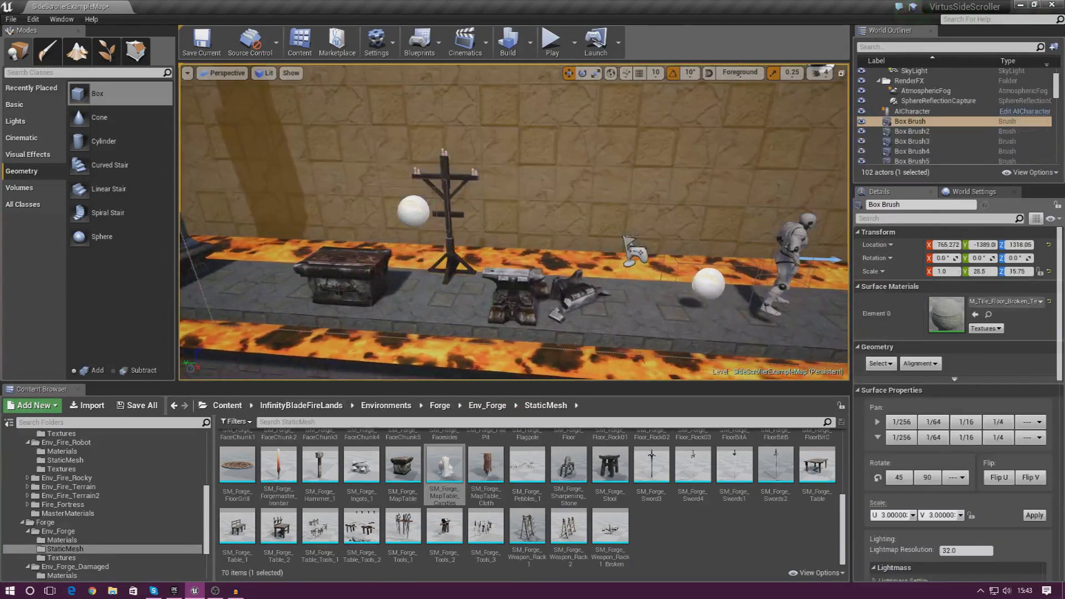
click(448, 221)
alt+drag(415, 214, 742, 227)
Step: Place three more copies of the candle rack group: two on the raised stone platform and one on the floating ledge above it
key(s)
right_drag(742, 228, 769, 219)
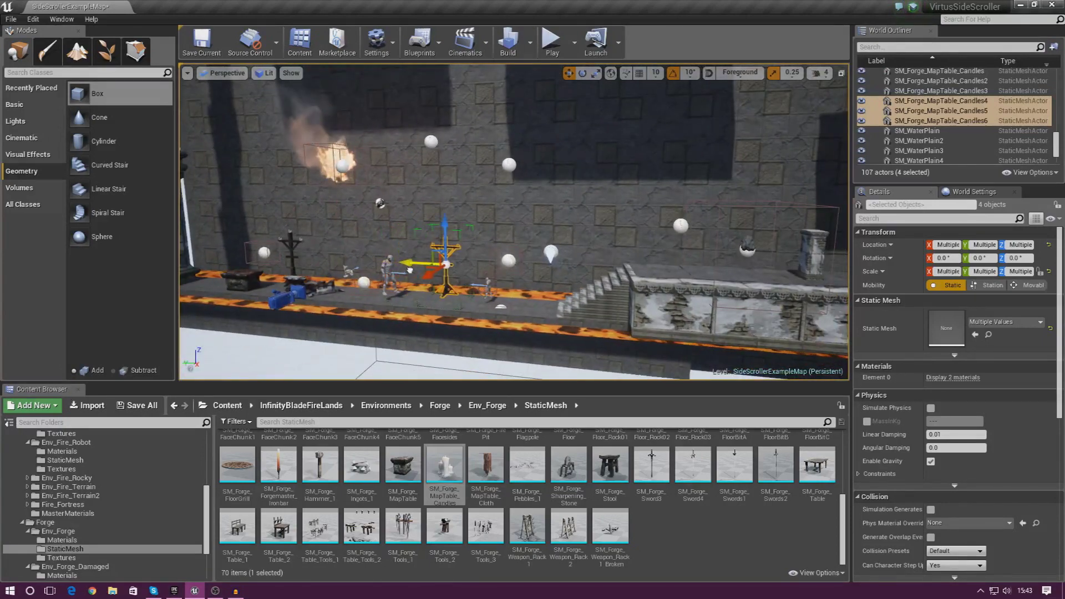
alt+drag(409, 270, 675, 221)
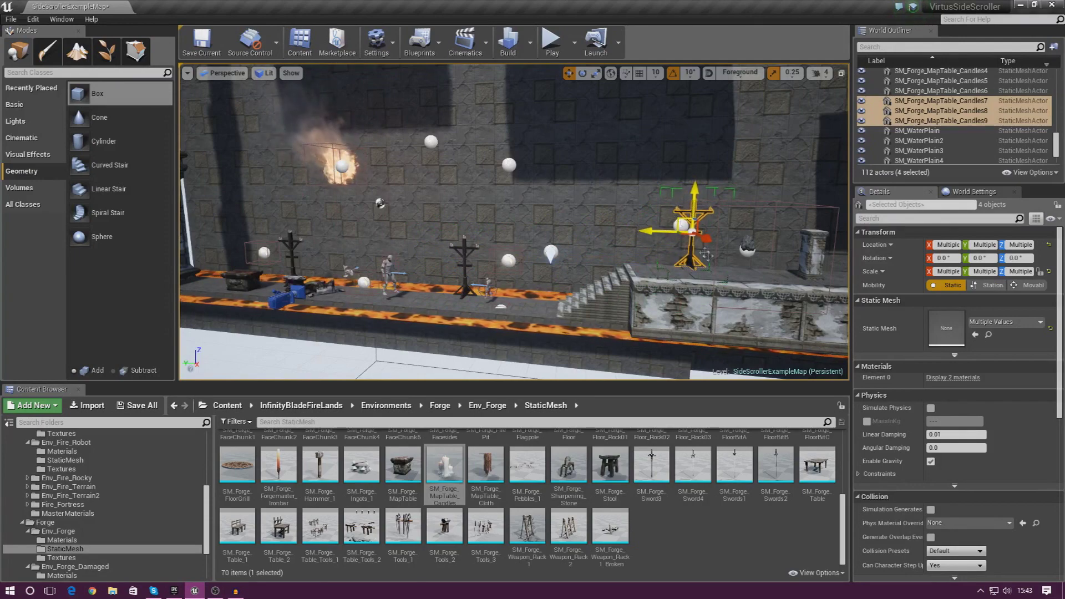
right_drag(706, 255, 703, 258)
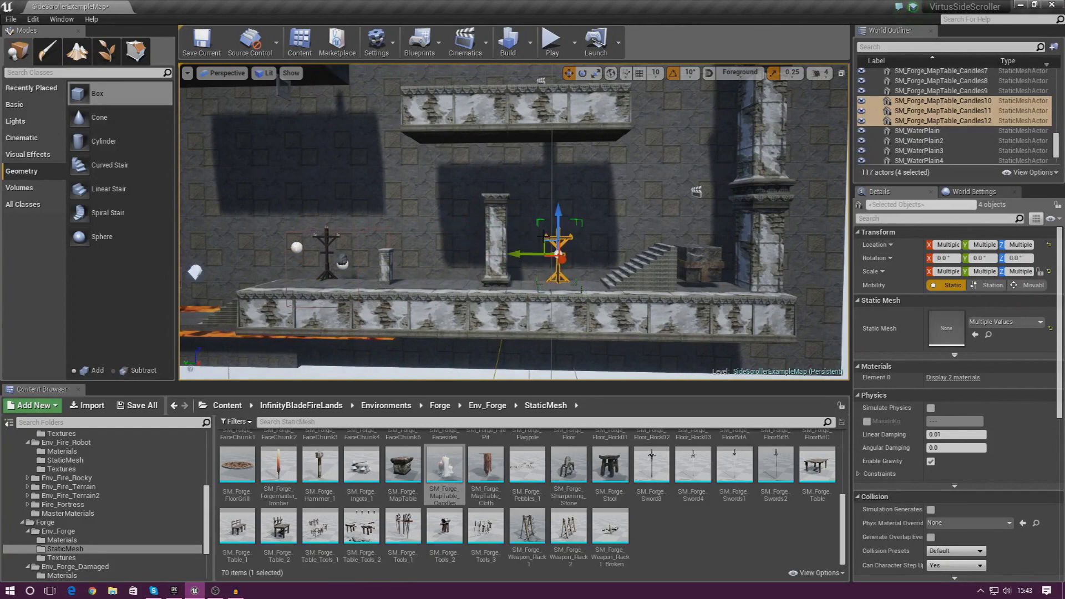
right_drag(536, 307, 539, 299)
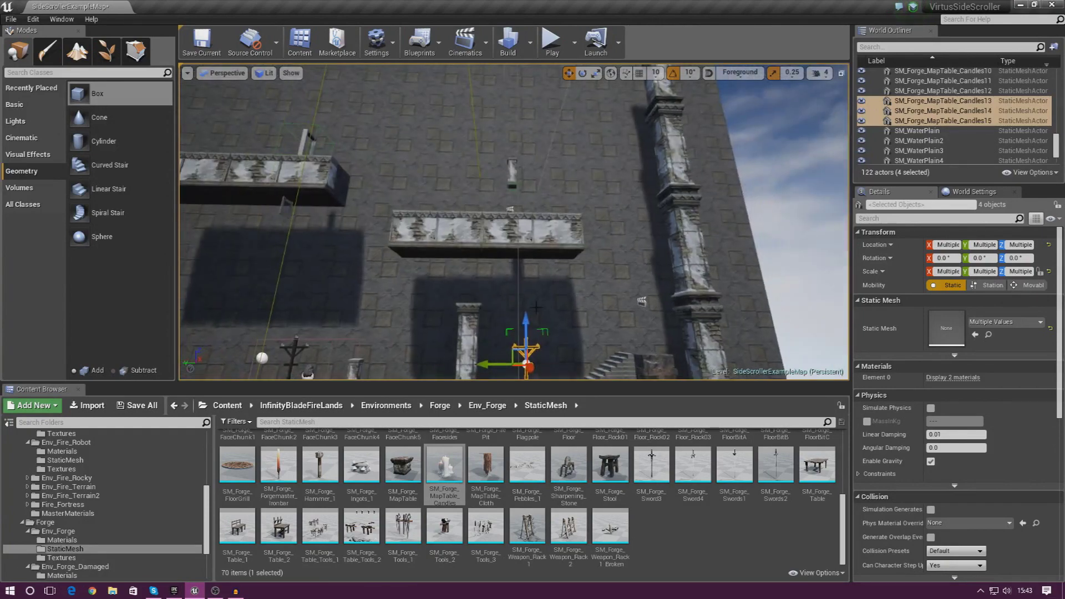
right_drag(595, 260, 559, 206)
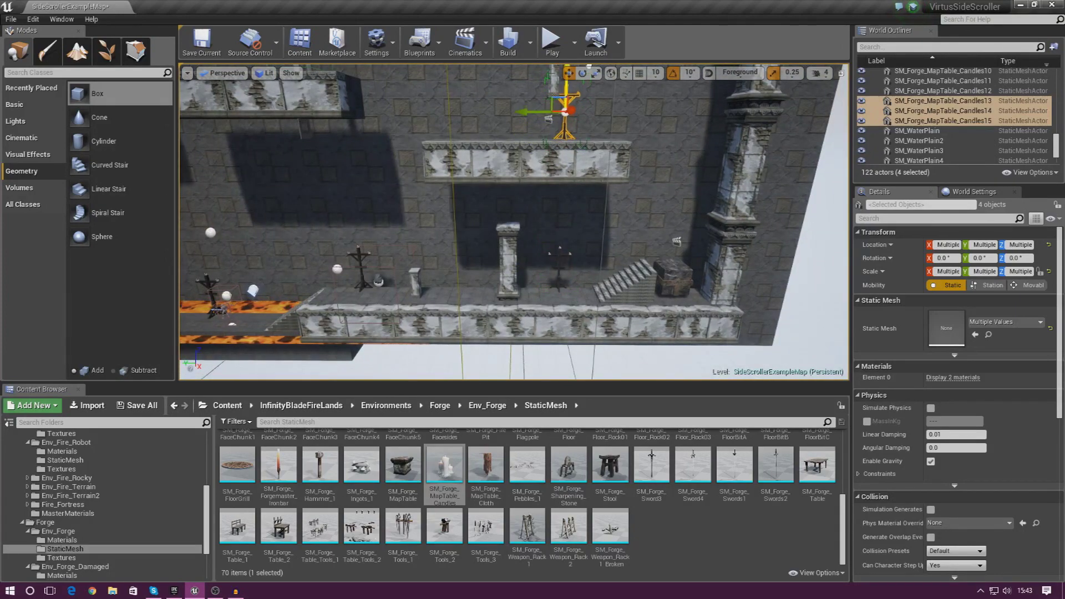
right_drag(544, 186, 518, 214)
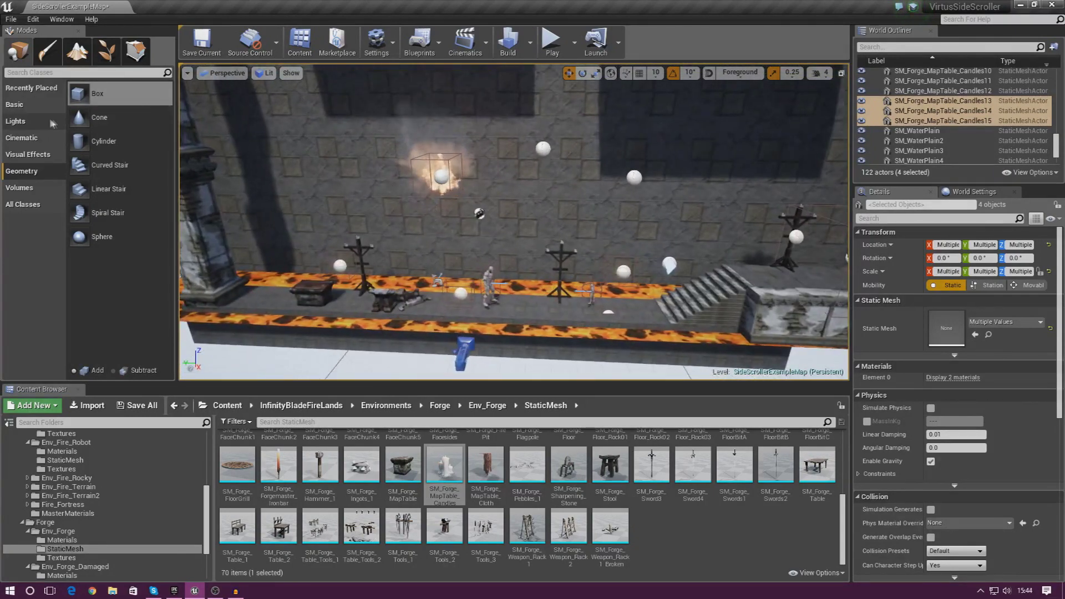
Step: Show the placeable light actors, and play-test the run past the new candle racks up onto the stone platform
click(16, 121)
right_drag(355, 194, 385, 190)
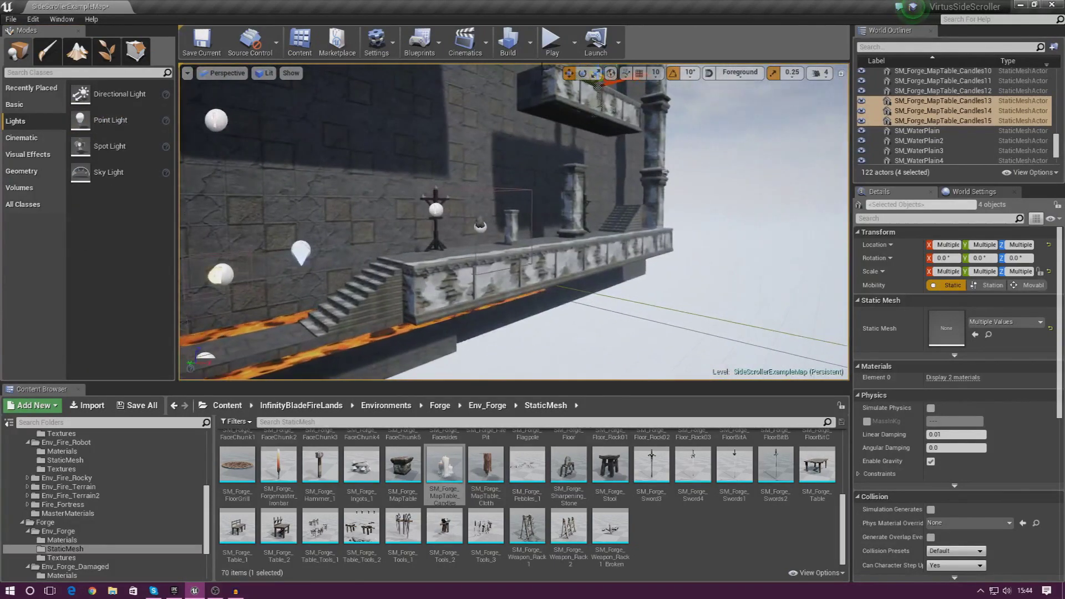
click(551, 40)
key(d)
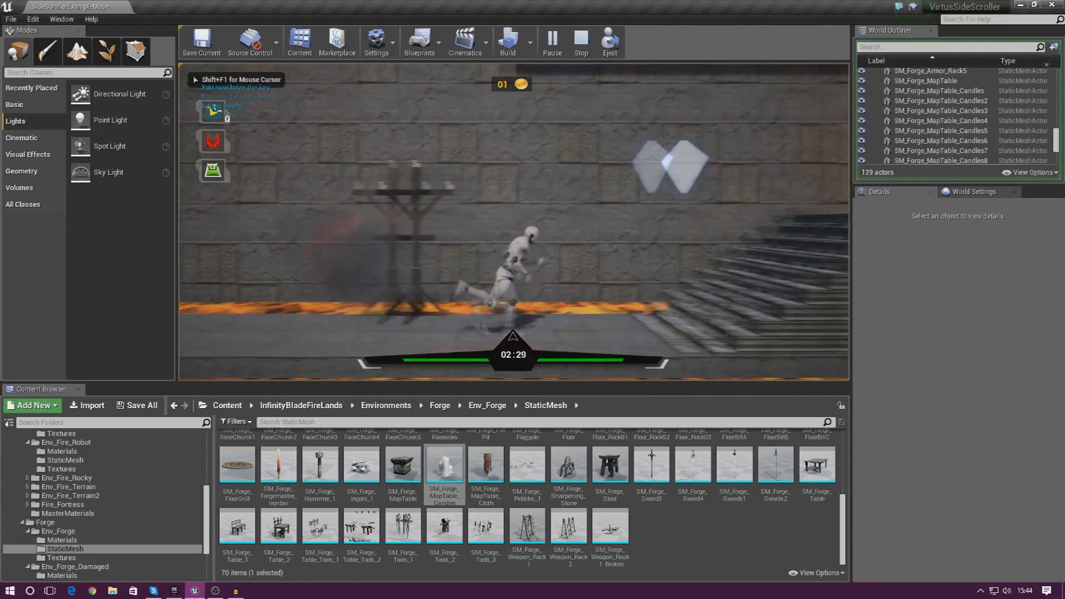
key(space)
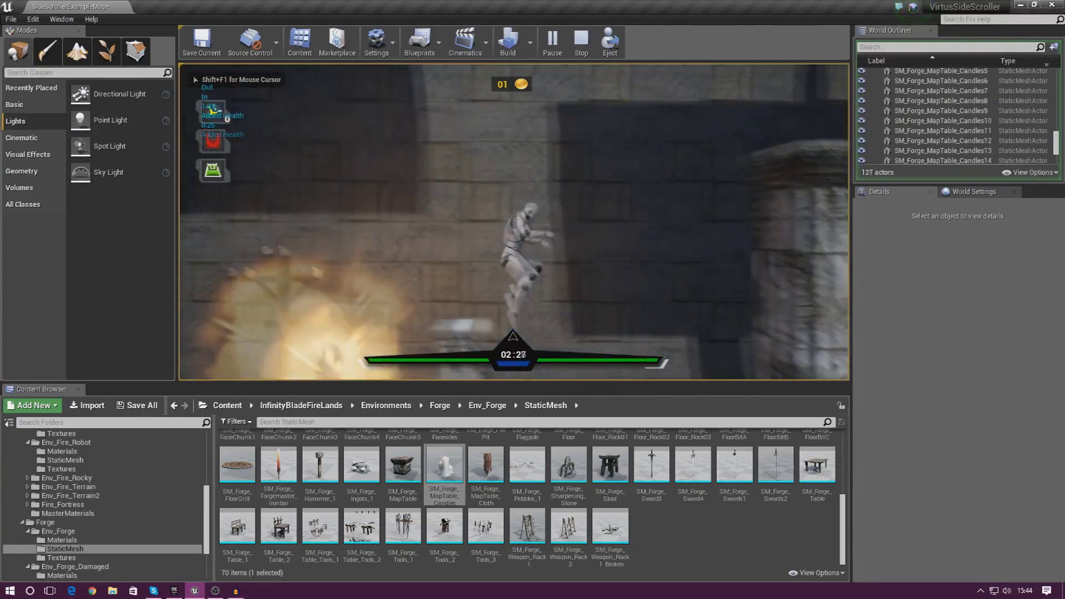
key(space)
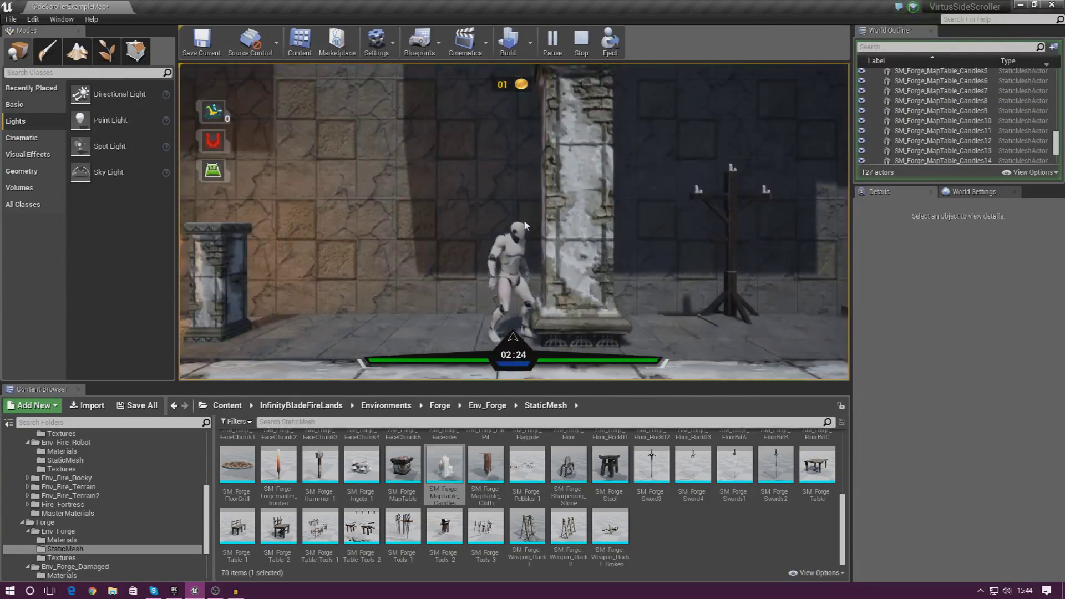
key(Escape)
Step: Move SideScrollerCharacter and NetworkPlayerStart to the start of the walkway beside the large pillar, at about Y 887 and Y 906
mouse_move(575, 267)
right_down()
mouse_move(557, 269)
mouse_move(588, 271)
mouse_move(575, 268)
right_up()
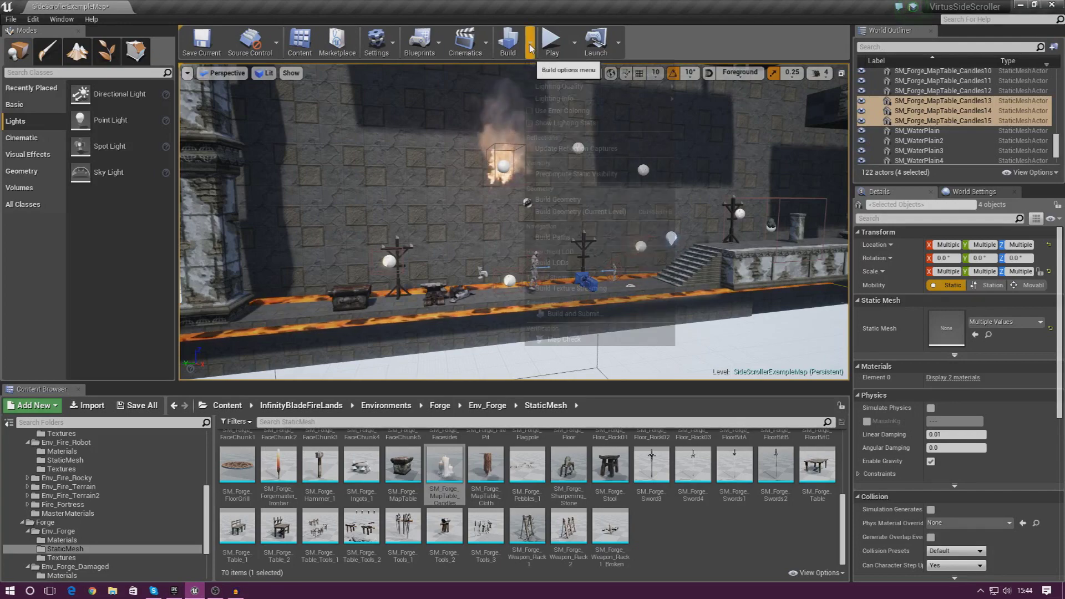
right_drag(477, 149, 450, 150)
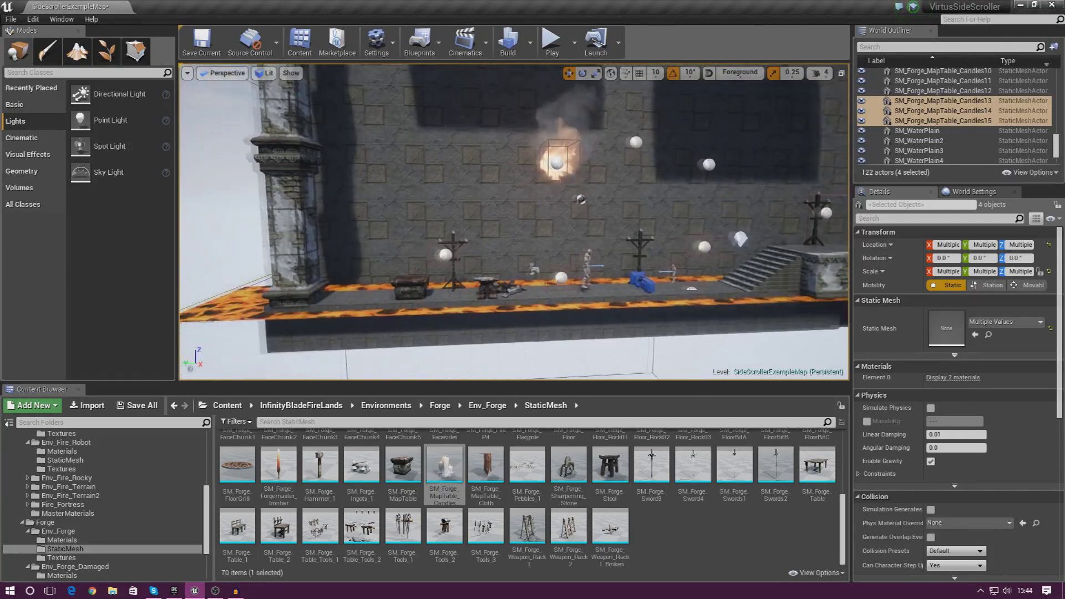
mouse_move(560, 250)
right_down()
mouse_move(546, 253)
mouse_move(560, 251)
right_up()
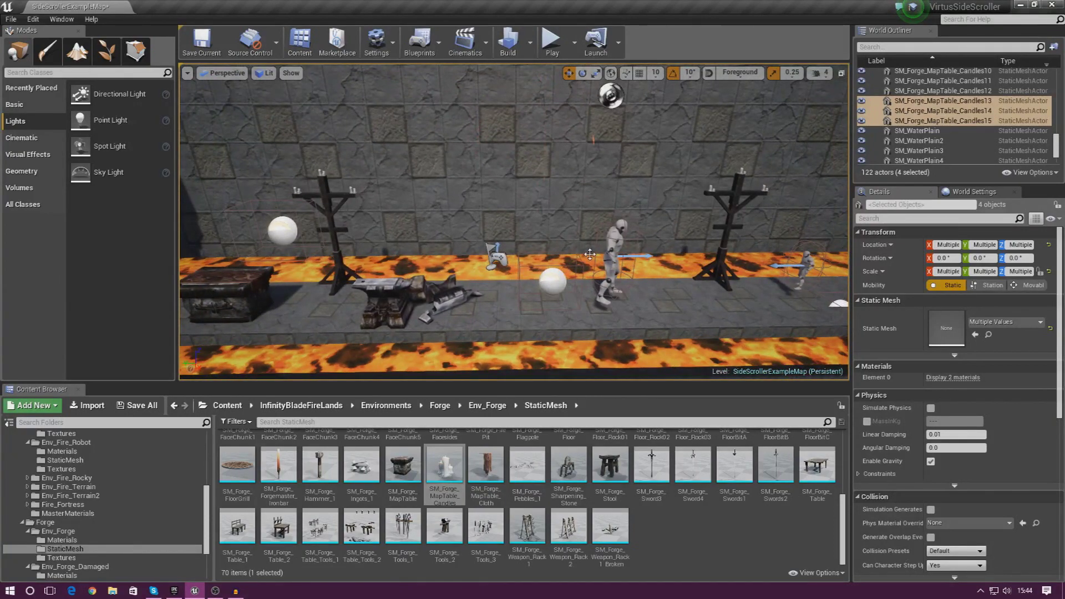
click(620, 249)
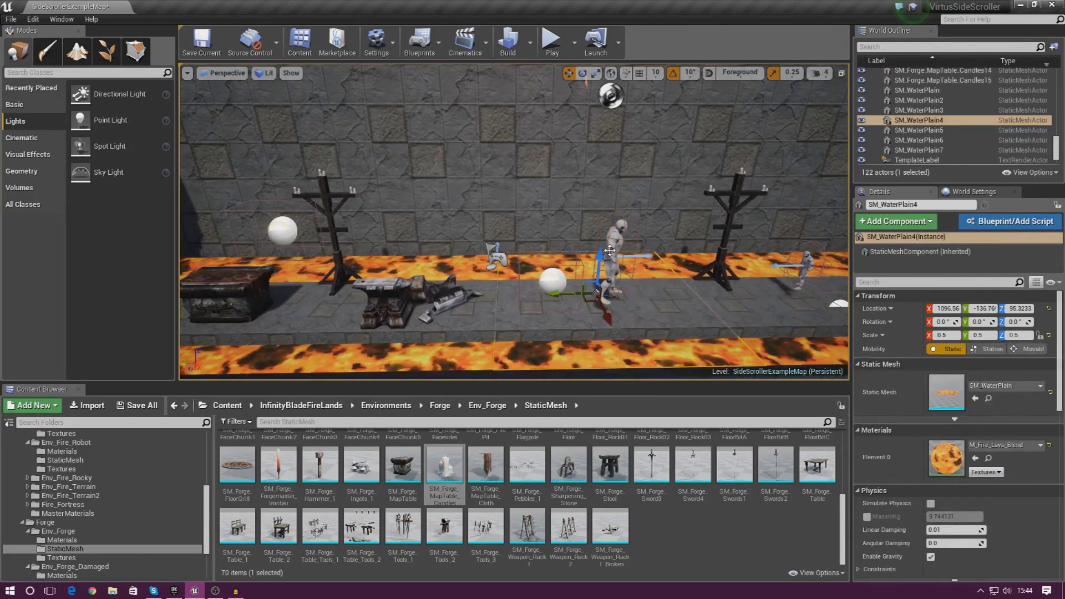
mouse_move(589, 208)
right_down()
mouse_move(571, 213)
mouse_move(589, 209)
right_up()
drag(588, 207, 300, 208)
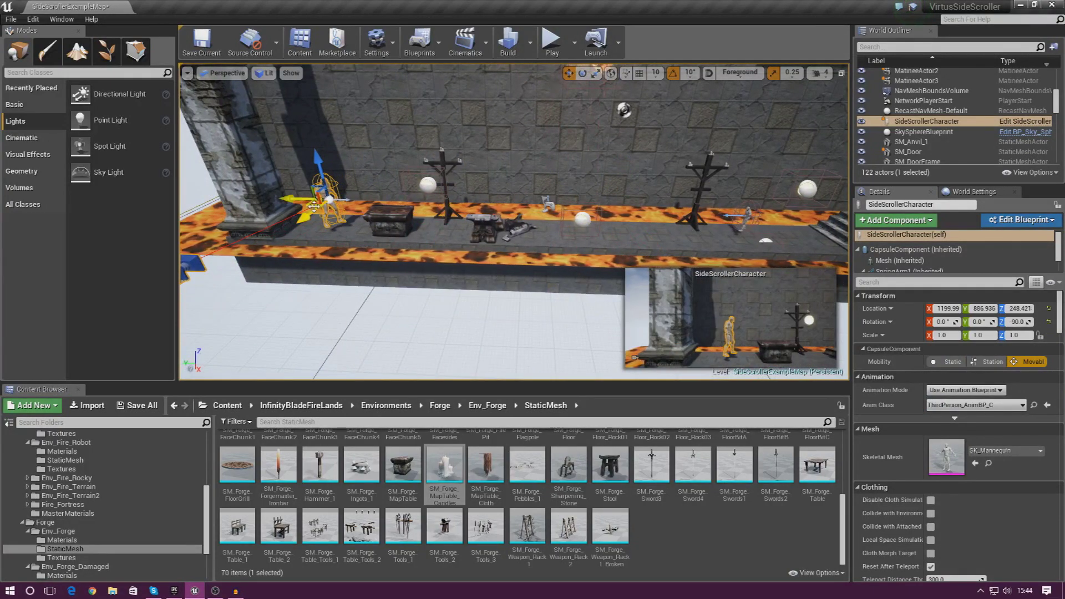
click(545, 206)
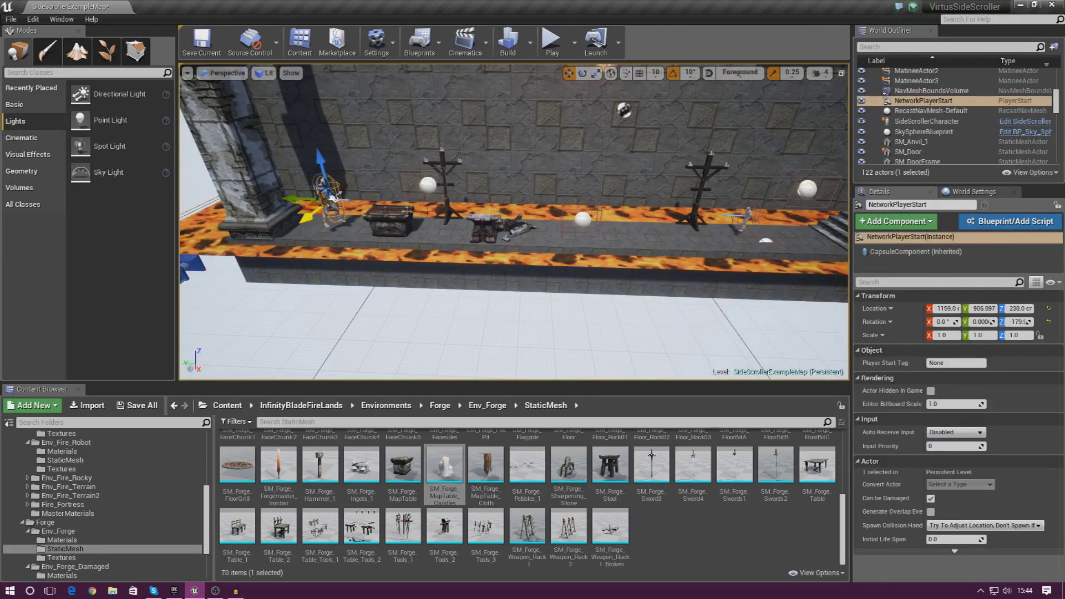
Step: Delete HealthDrop2 and HealthDrop3, the two health pickups floating high in front of the back wall
click(578, 218)
key(f)
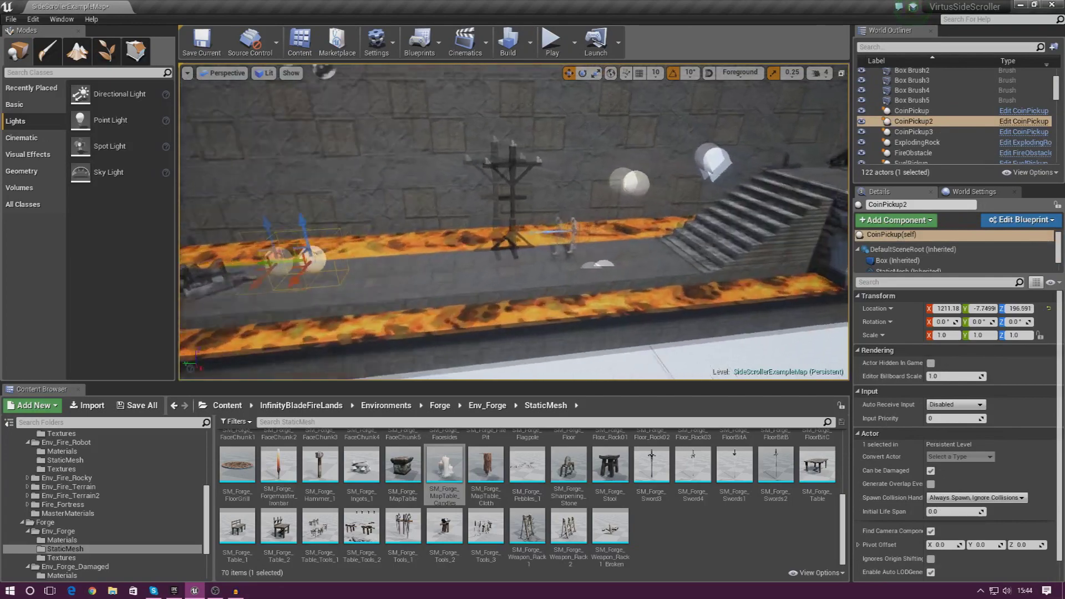
key(s)
key(d)
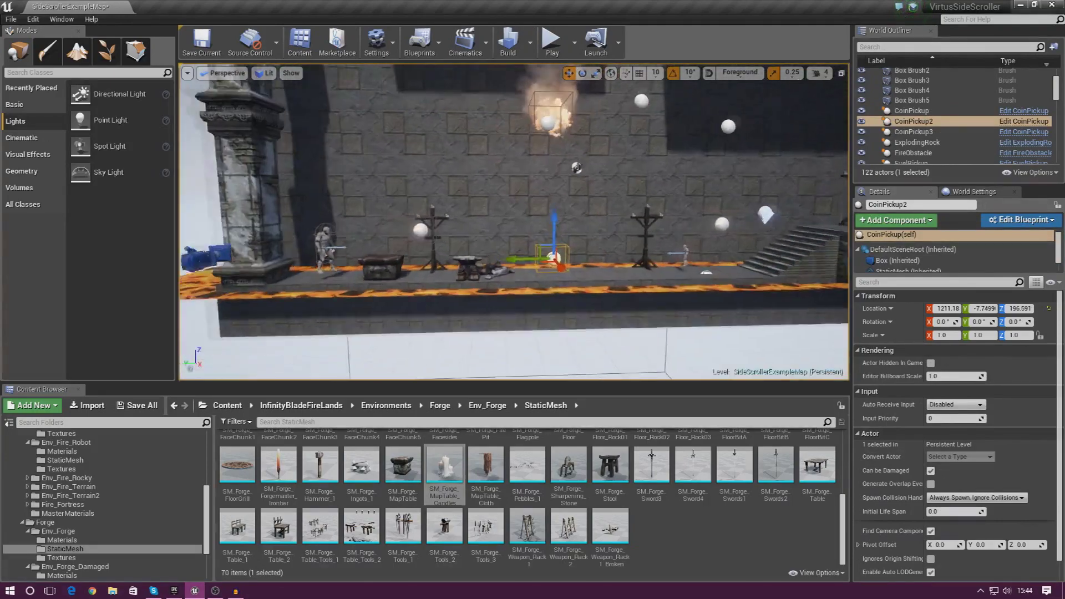
key(w)
scroll(514, 222, down, 3)
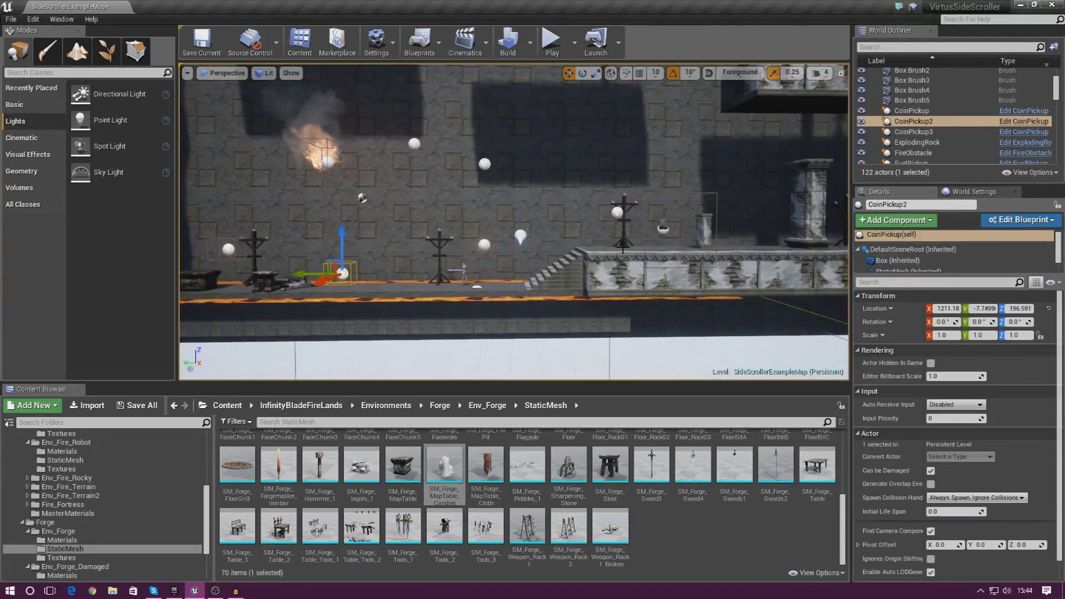
click(484, 164)
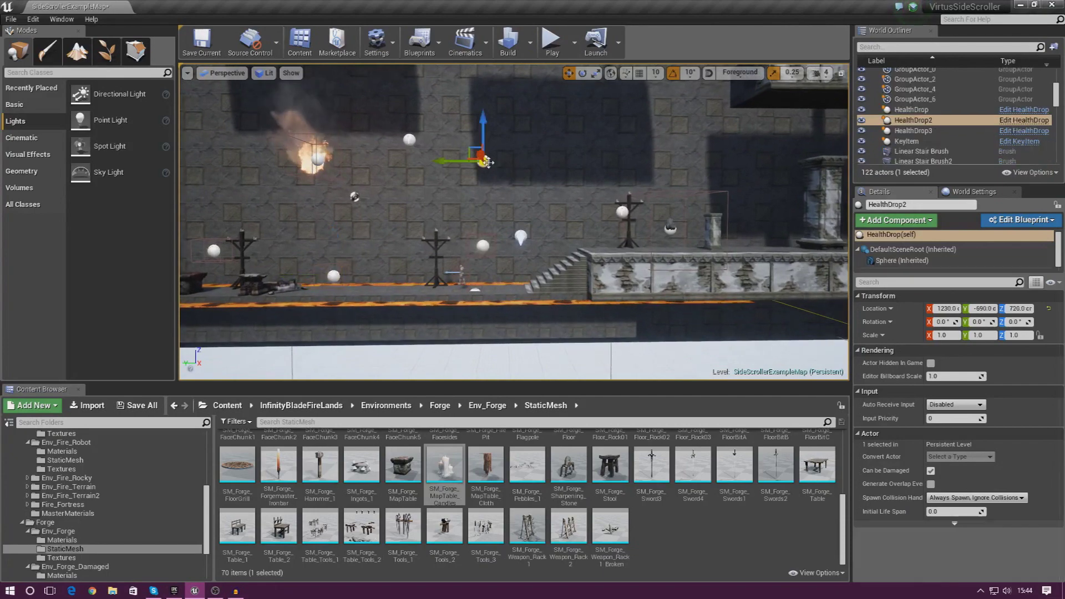
mouse_move(485, 163)
right_down()
mouse_move(432, 156)
mouse_move(454, 130)
mouse_move(394, 117)
right_up()
key(w)
key(Delete)
click(567, 226)
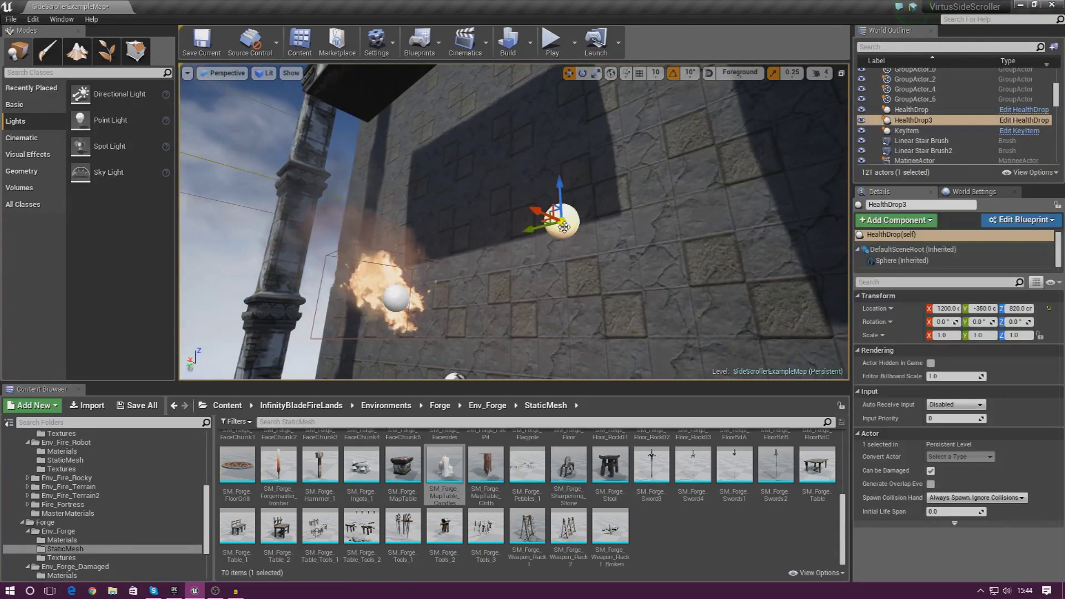
key(Delete)
Step: Lower FireObstacle towards the lava walkway to Z about 237 and shift it along to Y about -487 near the second candle rack
mouse_move(566, 226)
right_down()
mouse_move(525, 256)
mouse_move(481, 323)
right_up()
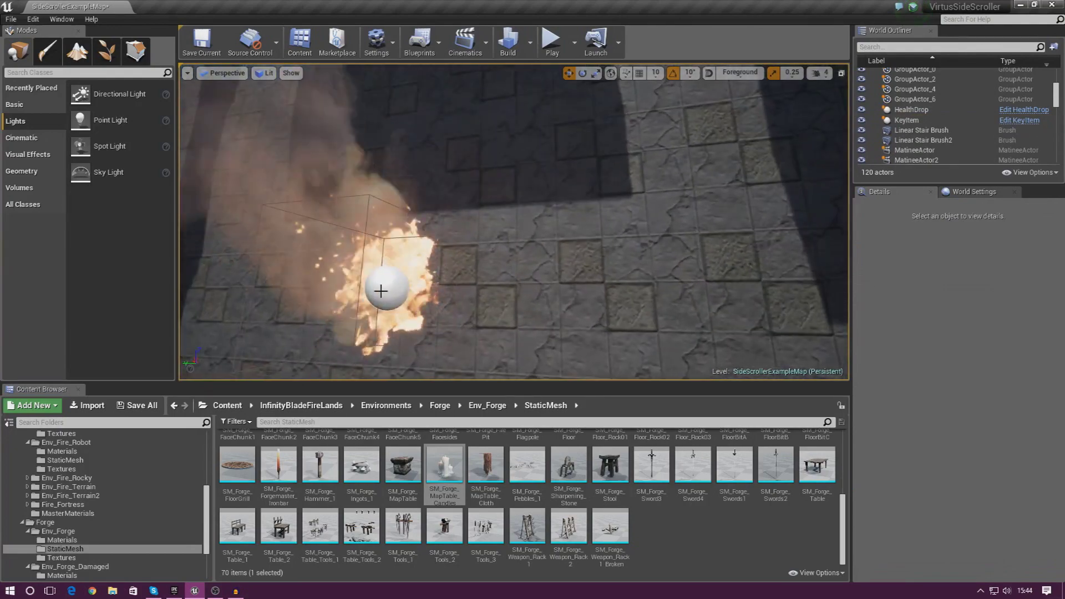
click(381, 290)
right_drag(380, 290, 358, 299)
key(s)
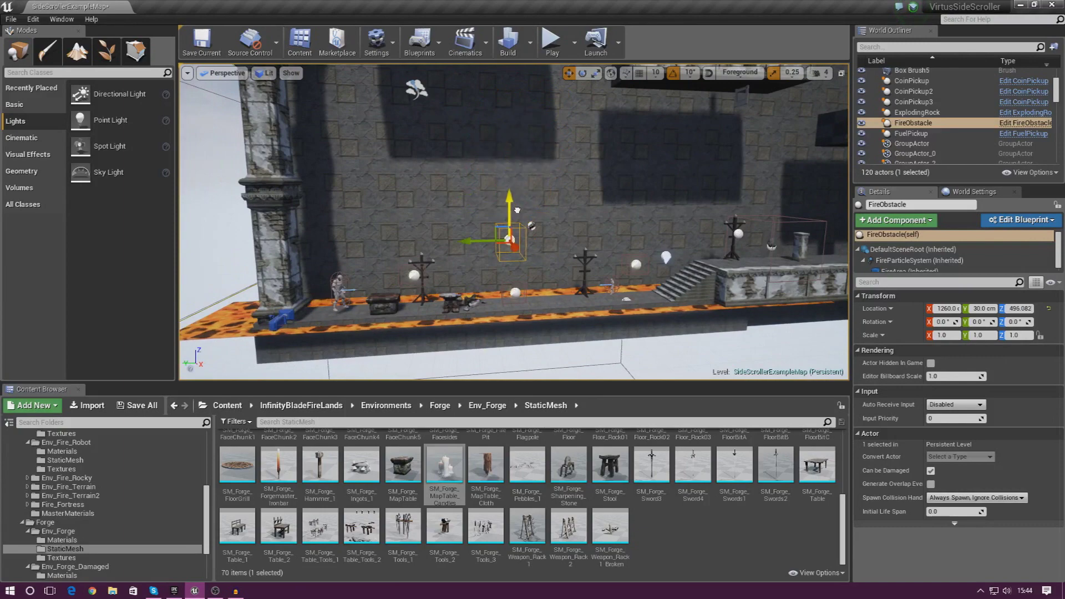
drag(517, 210, 523, 244)
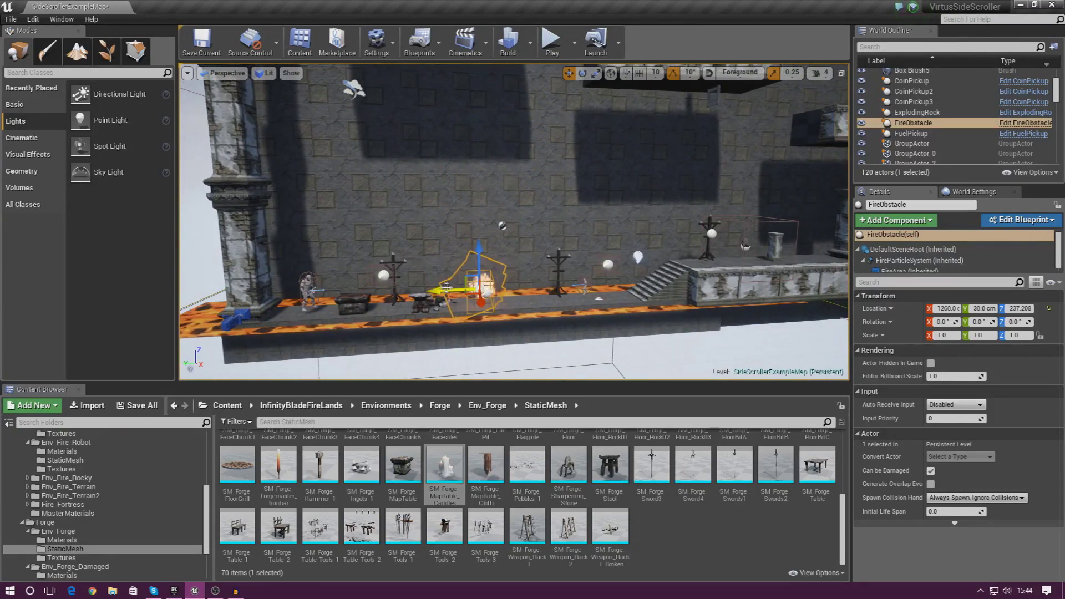
shift+drag(445, 288, 422, 266)
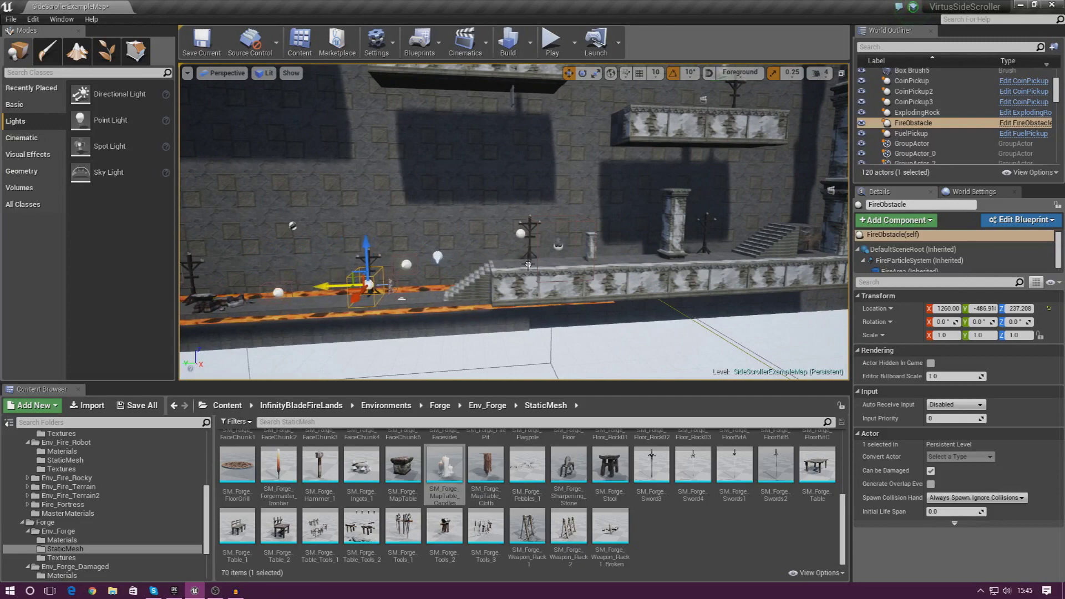
Step: Set FireObstacle down at the foot of the second candle rack, at about X 1129, Y -447, Z 185
key(w)
right_drag(528, 264, 410, 294)
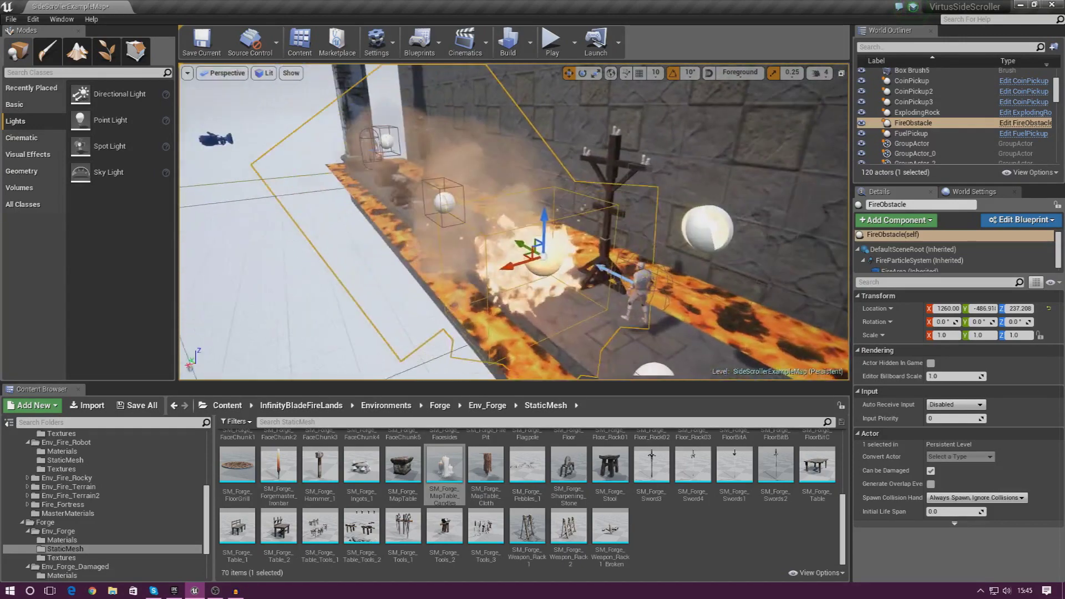
drag(548, 217, 571, 288)
key(a)
right_drag(572, 288, 660, 280)
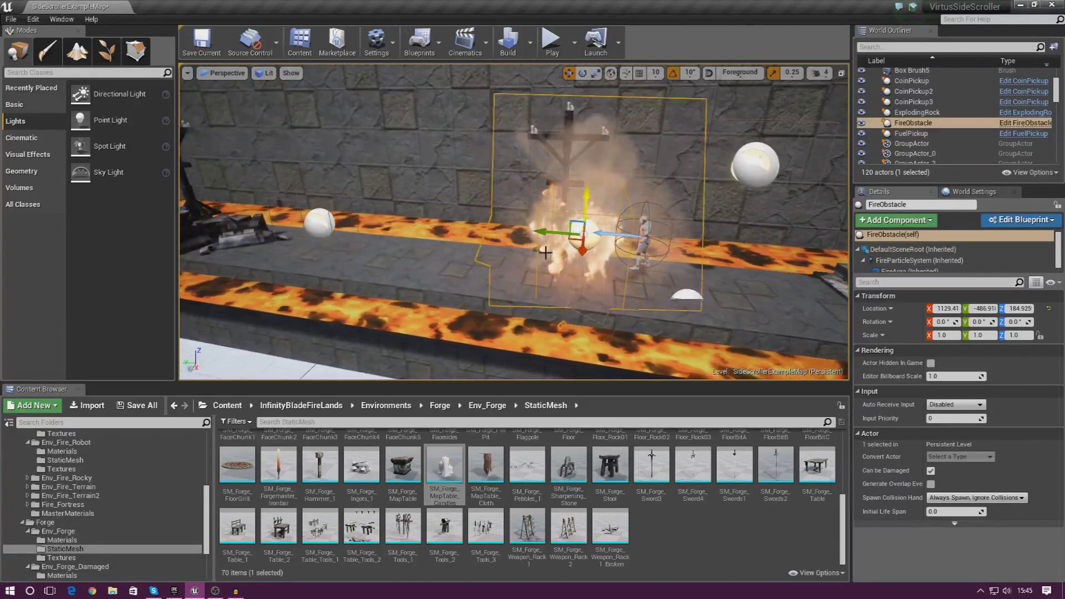
drag(545, 252, 525, 237)
Step: Lower CoinPickup3 beside the first candle rack to Z about 224
key(d)
right_drag(561, 249, 515, 237)
key(a)
key(s)
key(a)
key(w)
key(s)
click(470, 193)
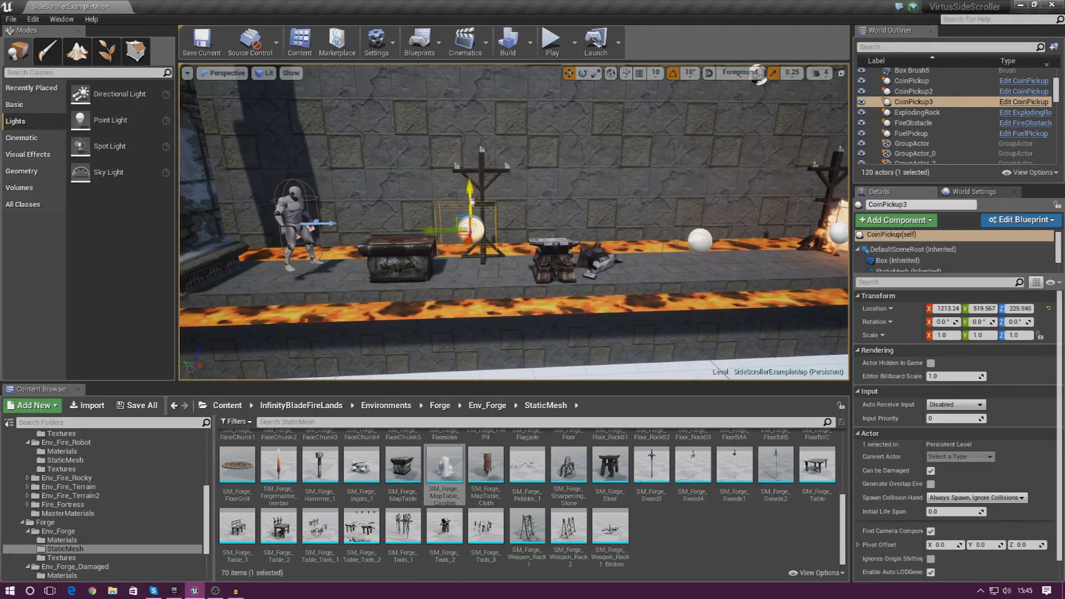
Step: Move CoinPickup from beside the stairs onto the raised stone platform, between the short and tall pillars, at Z about 406
click(697, 241)
key(f)
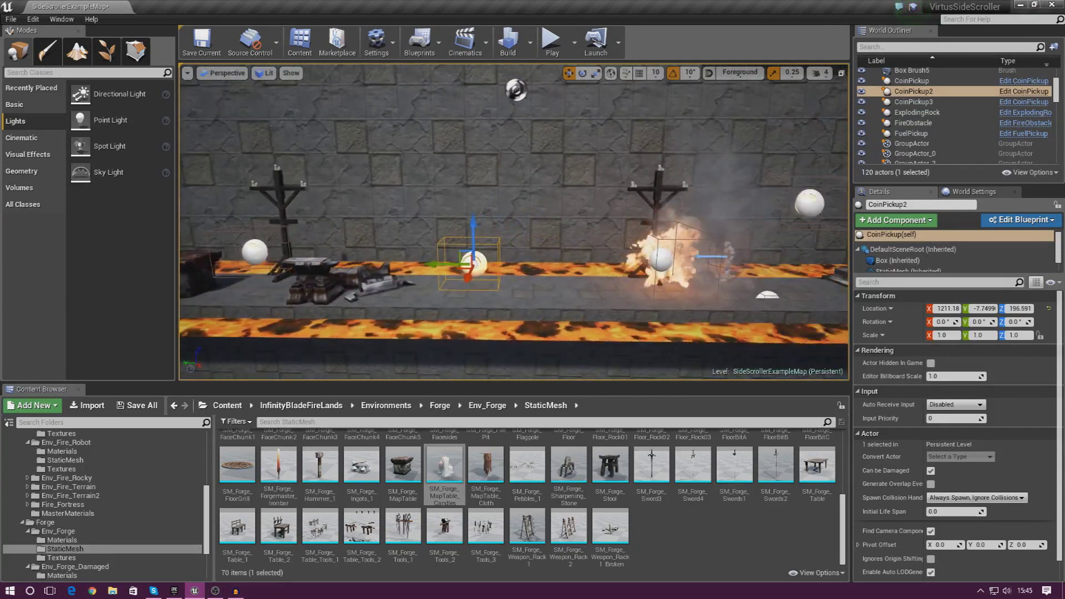
right_drag(697, 240, 715, 239)
key(s)
click(506, 248)
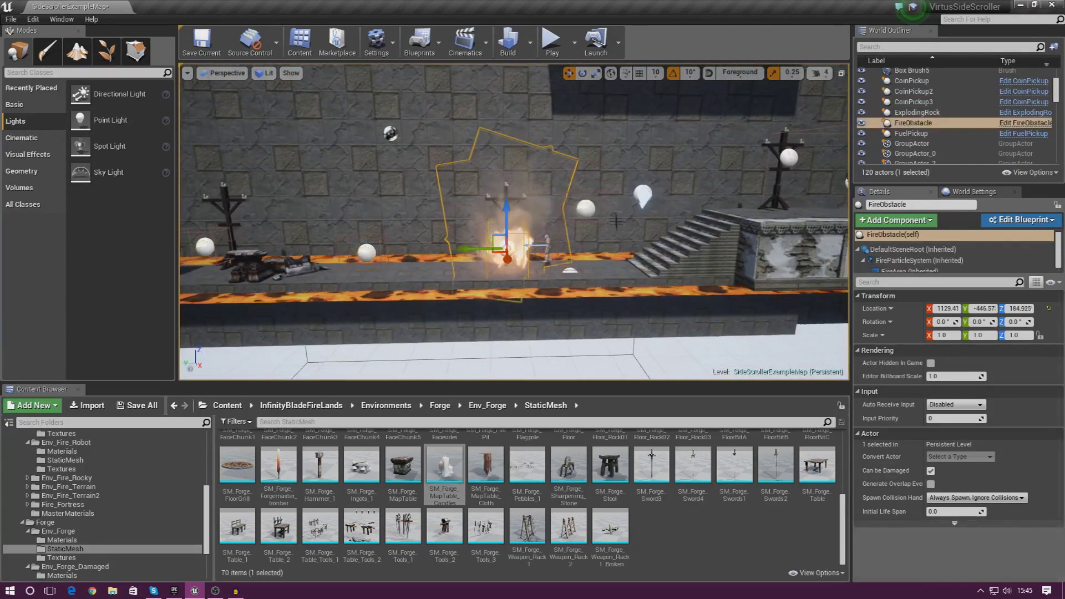
click(587, 211)
key(f)
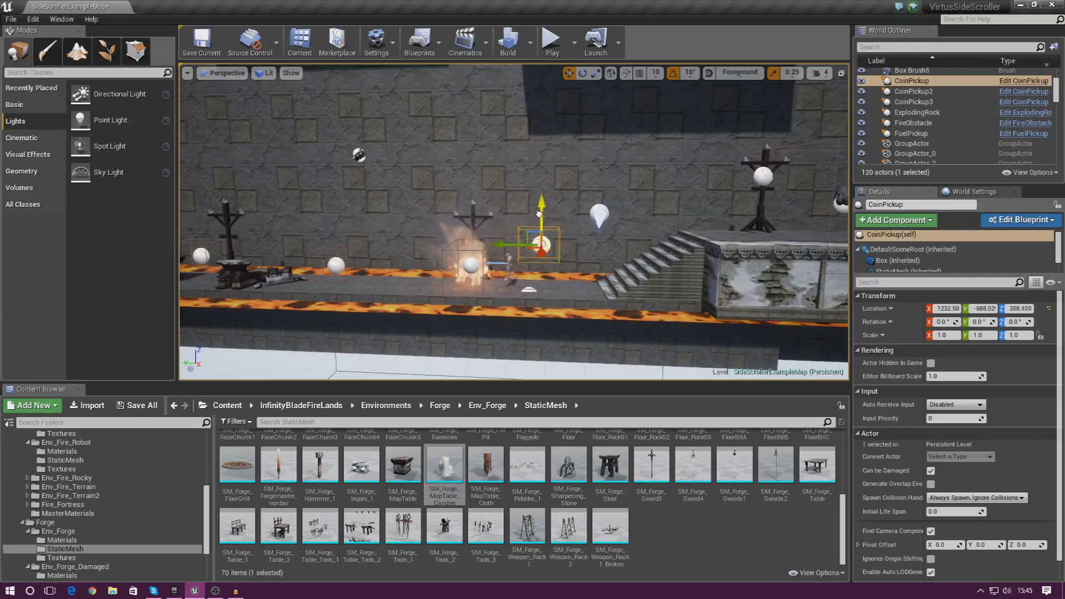
shift+drag(507, 251, 845, 238)
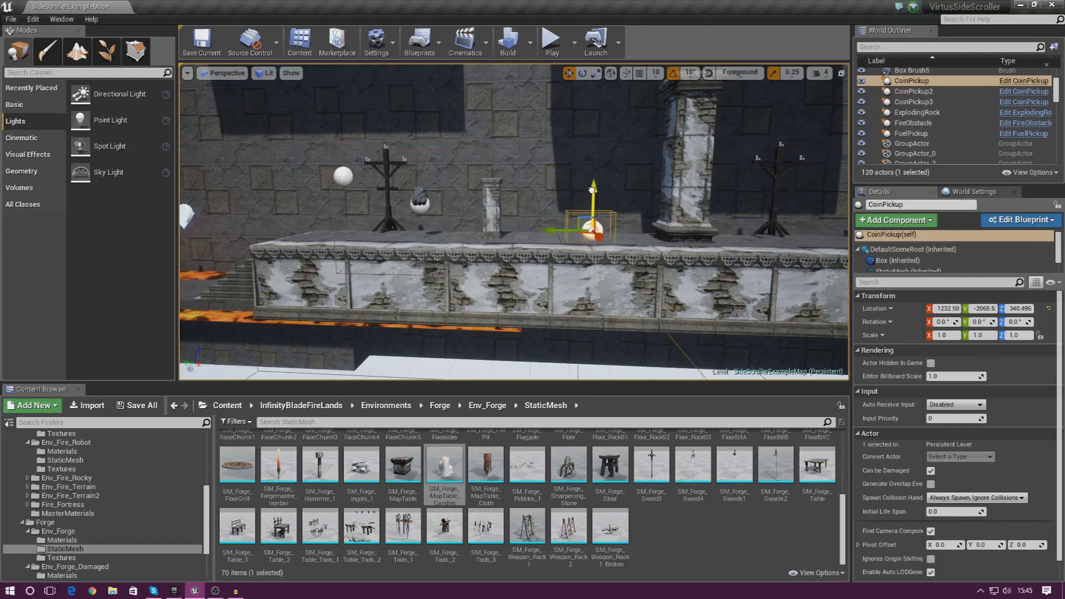
right_drag(647, 232, 721, 213)
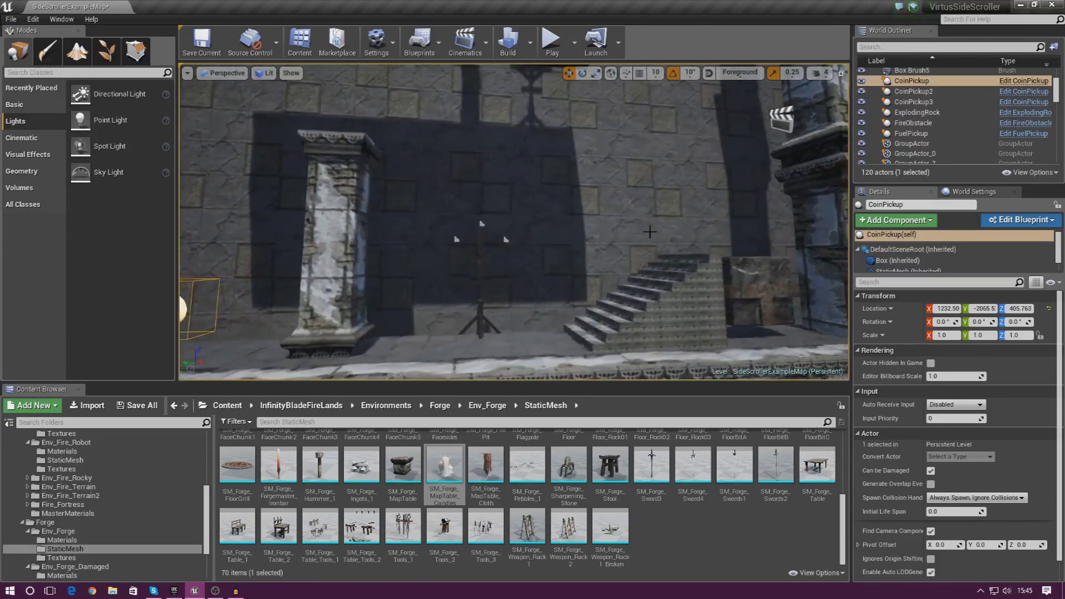
Step: Duplicate CoinPickup and move the copy past the far stairs to above the stone block, at Y about -3309
key(ctrl+w)
right_drag(406, 273, 362, 277)
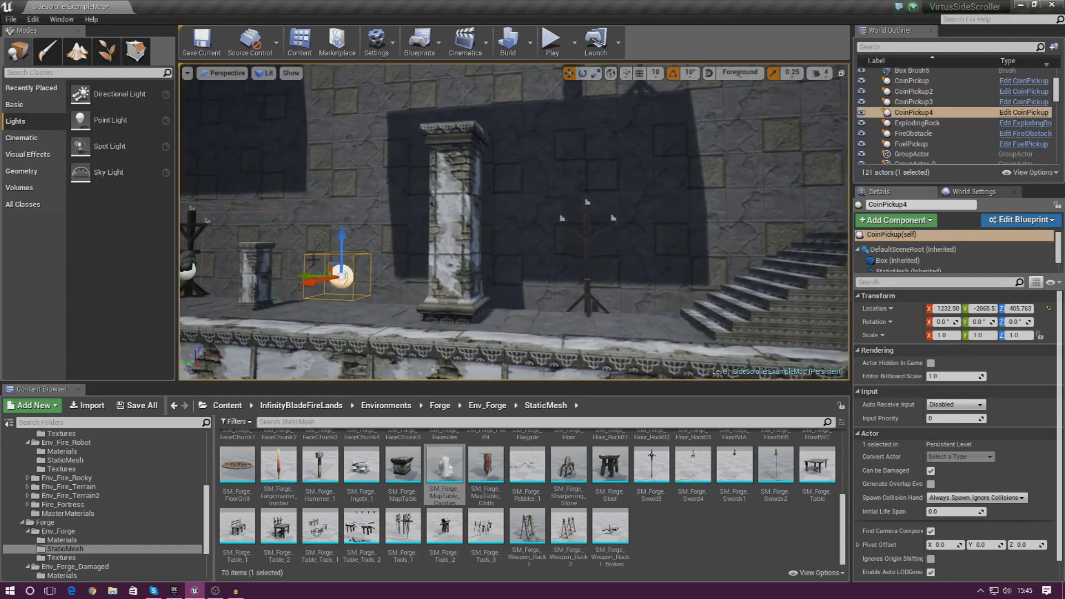
drag(327, 263, 828, 165)
right_drag(828, 165, 882, 167)
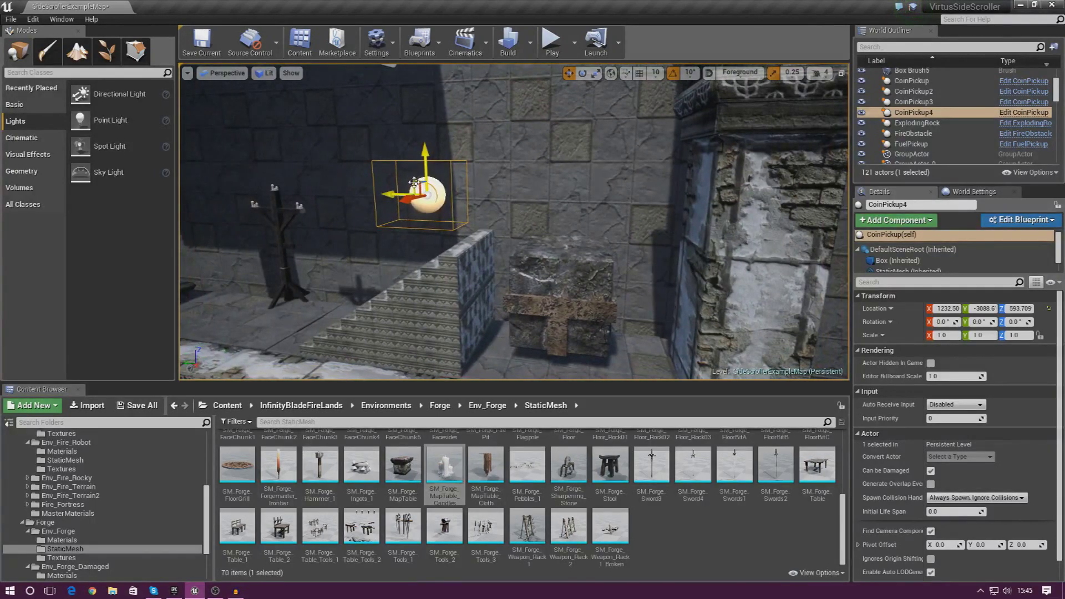
drag(413, 183, 564, 110)
key(f)
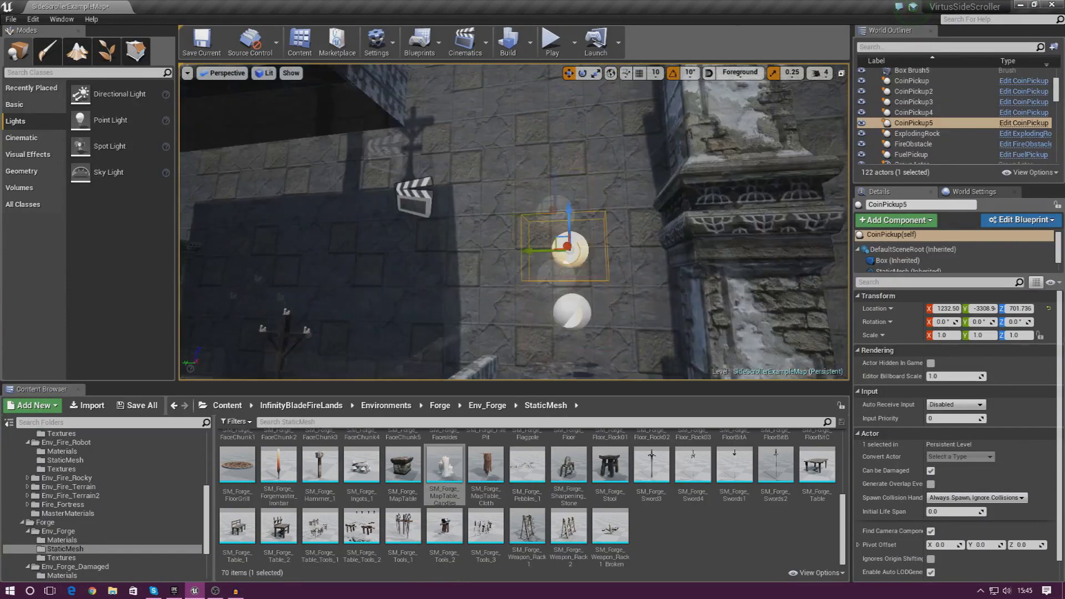
Step: Duplicate the coin repeatedly upward to form a vertical column of seven coins above the stone block, reaching Z about 1151
alt+drag(543, 228, 548, 202)
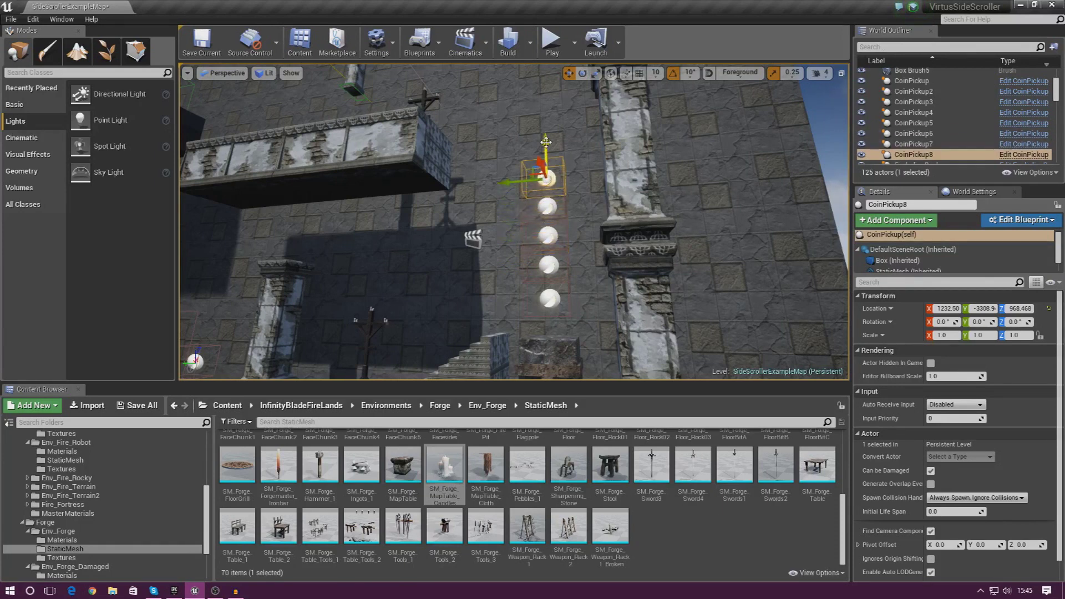
alt+drag(545, 142, 548, 147)
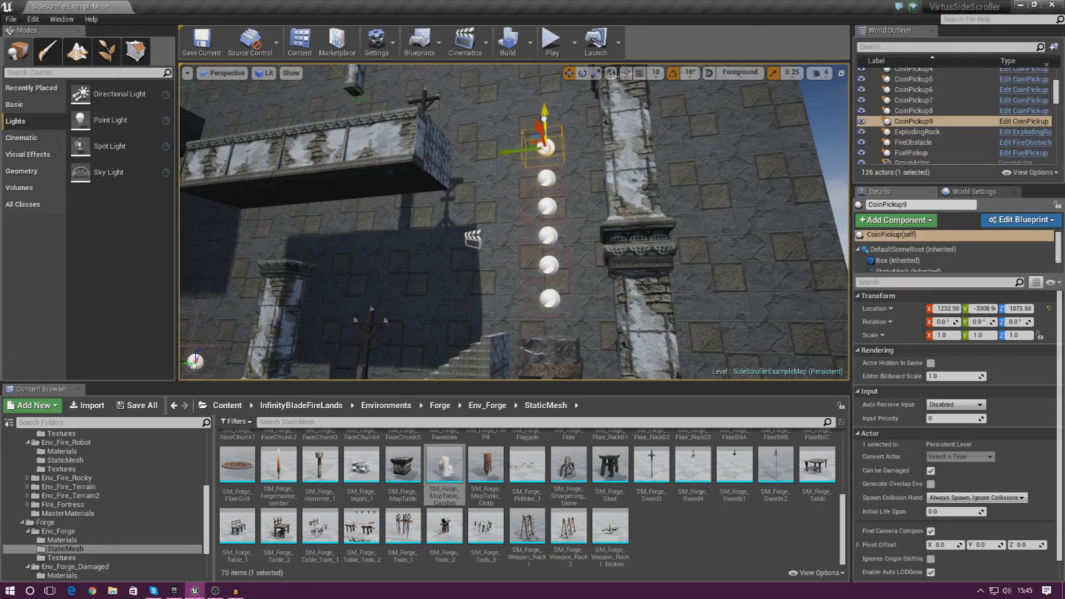
alt+drag(544, 119, 545, 121)
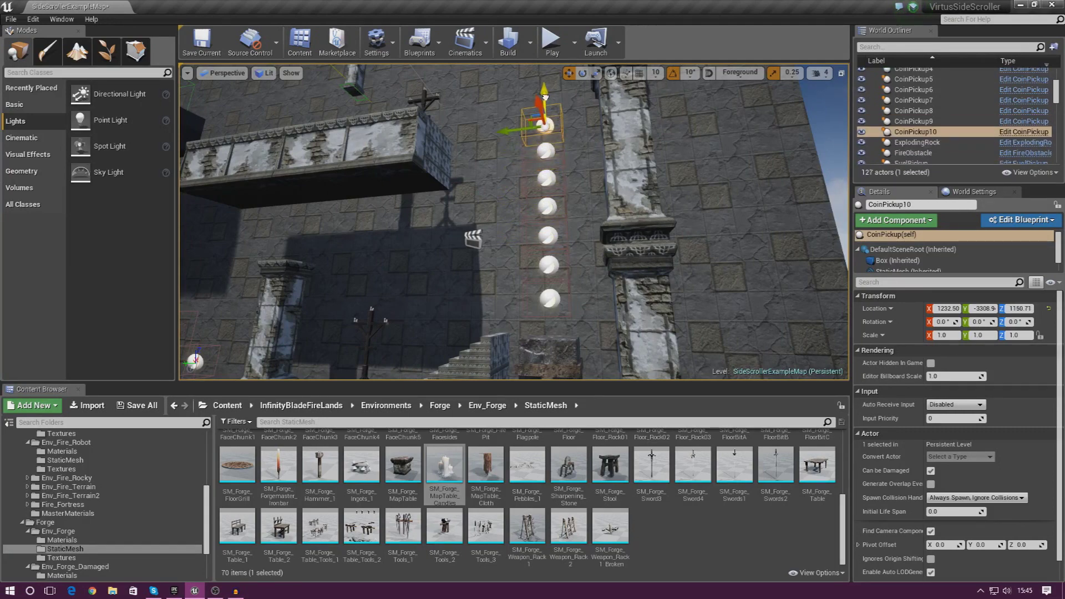
Step: Play-test the level, running along the lava walkway past the coins and fire obstacle and up the stairs
click(552, 44)
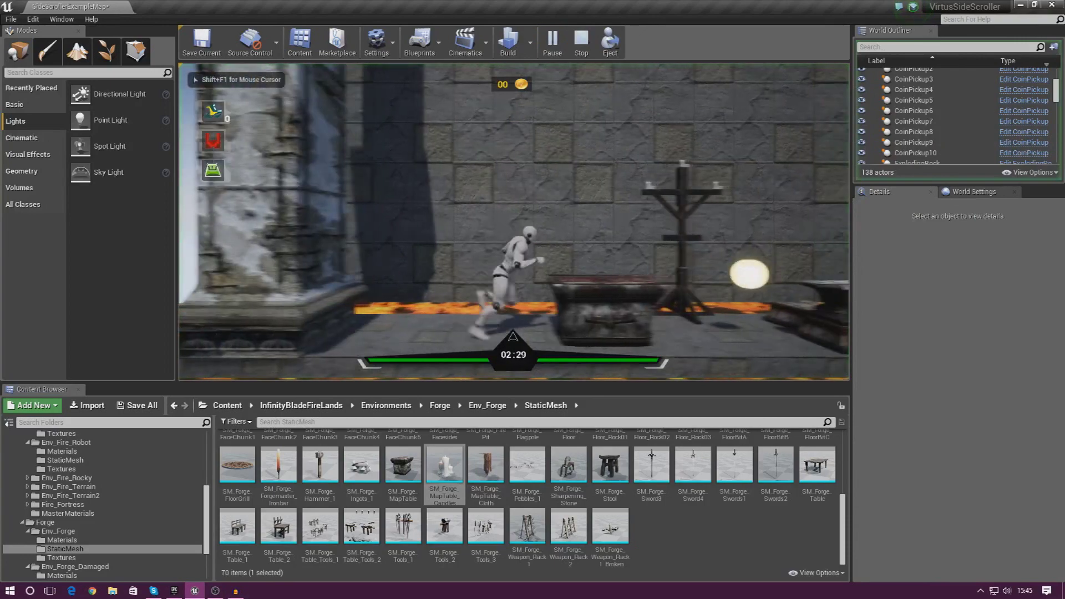
key(d)
key(space)
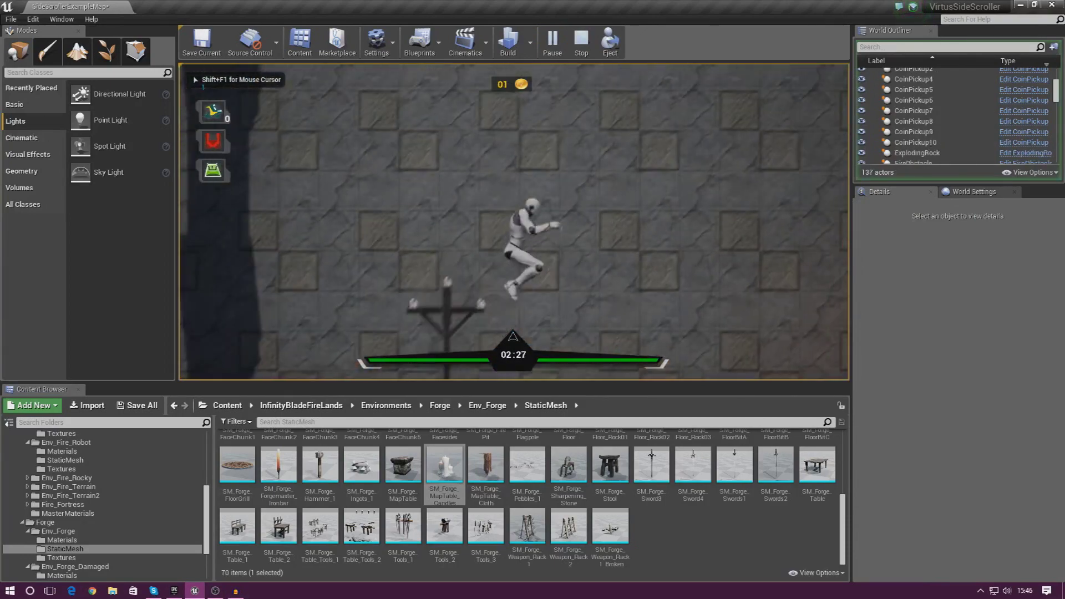
key(d)
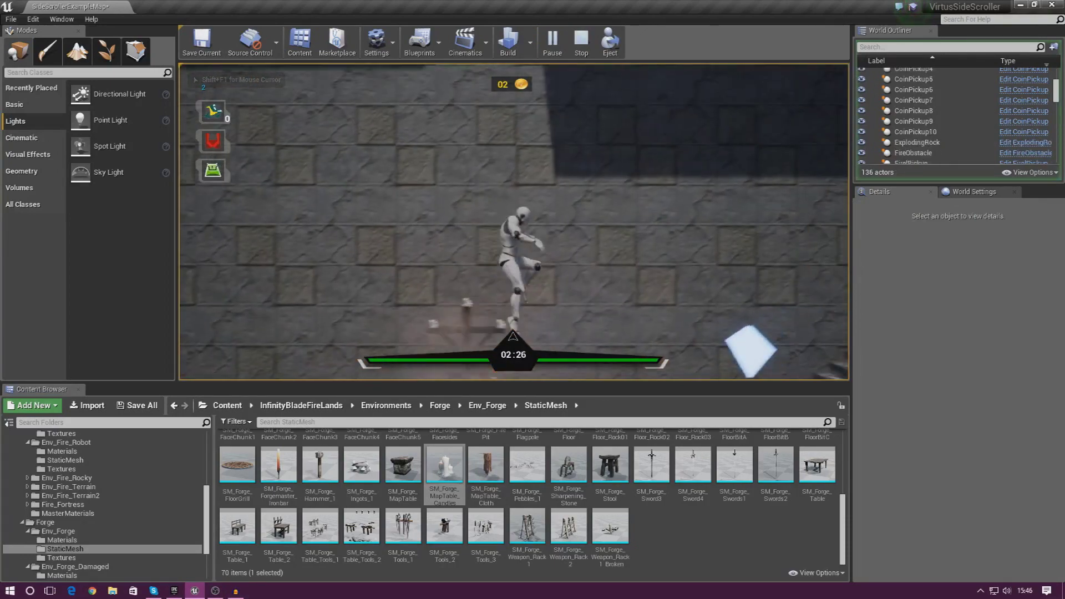
key(d)
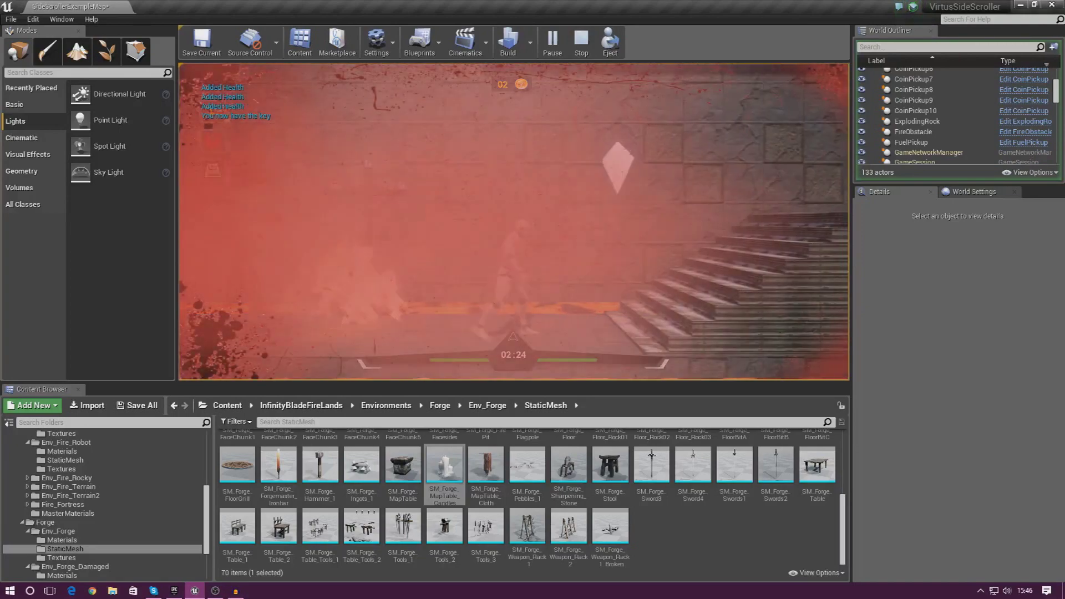
key(space)
key(d)
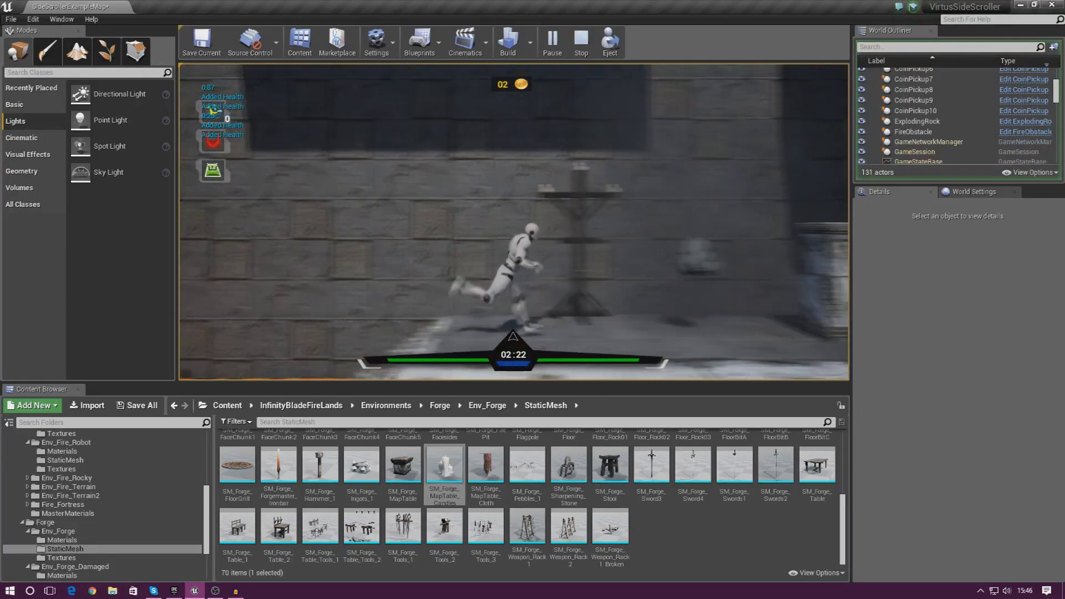
Step: Continue the play-test across the stone platform, collecting its coin and jumping past the tall pillar towards the far stairs
key(space)
key(d)
key(space)
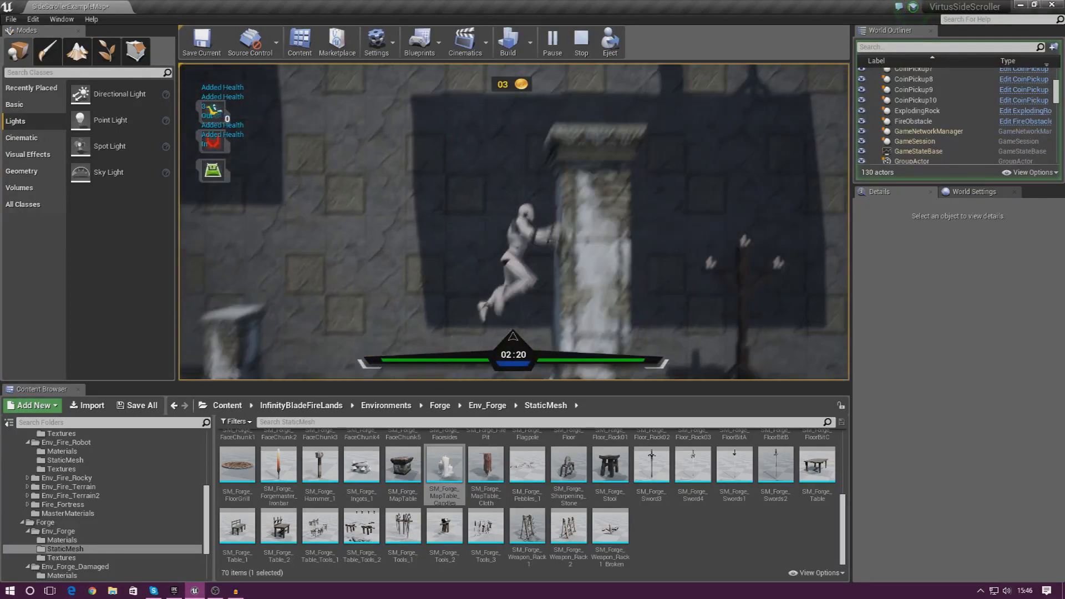
key(d)
key(space)
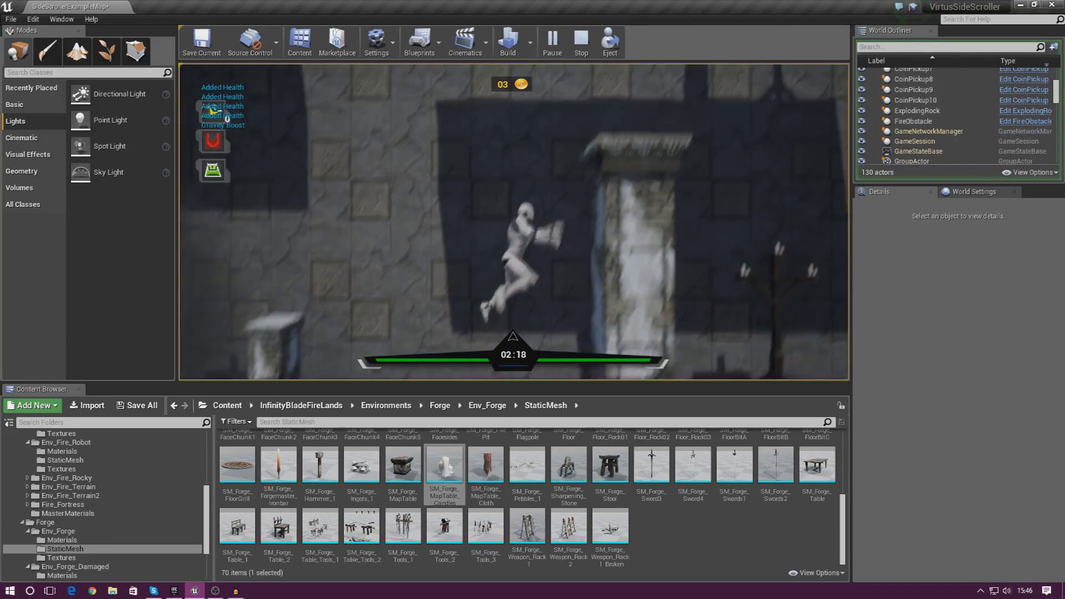
key(d)
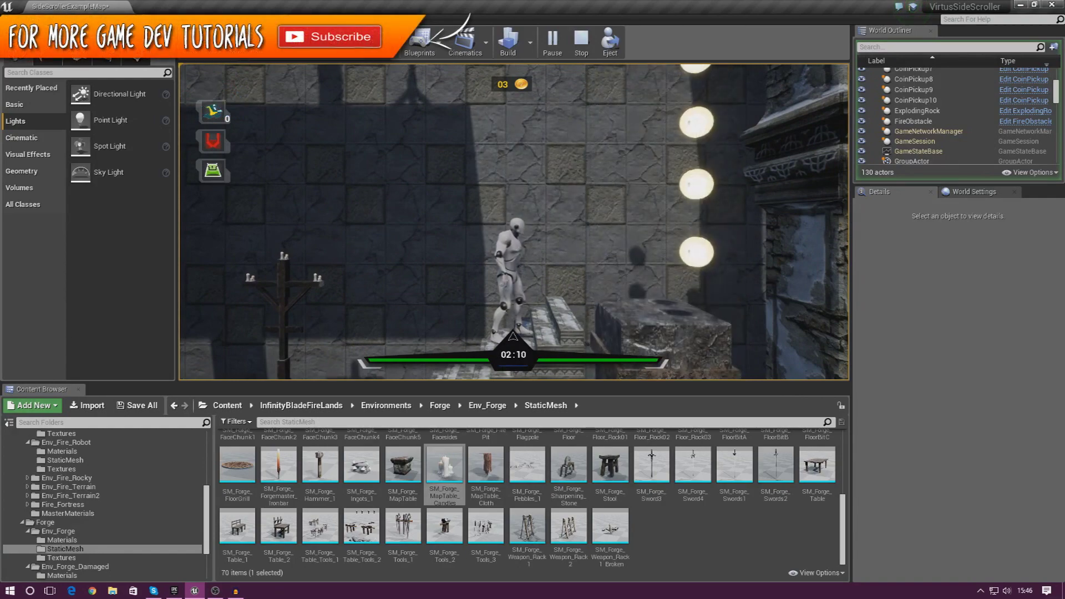
Step: Jump onto the stone block, collect the vertical coin column, reach the ledge beside the candle rack, and end the play-test
key(d)
key(space)
key(a)
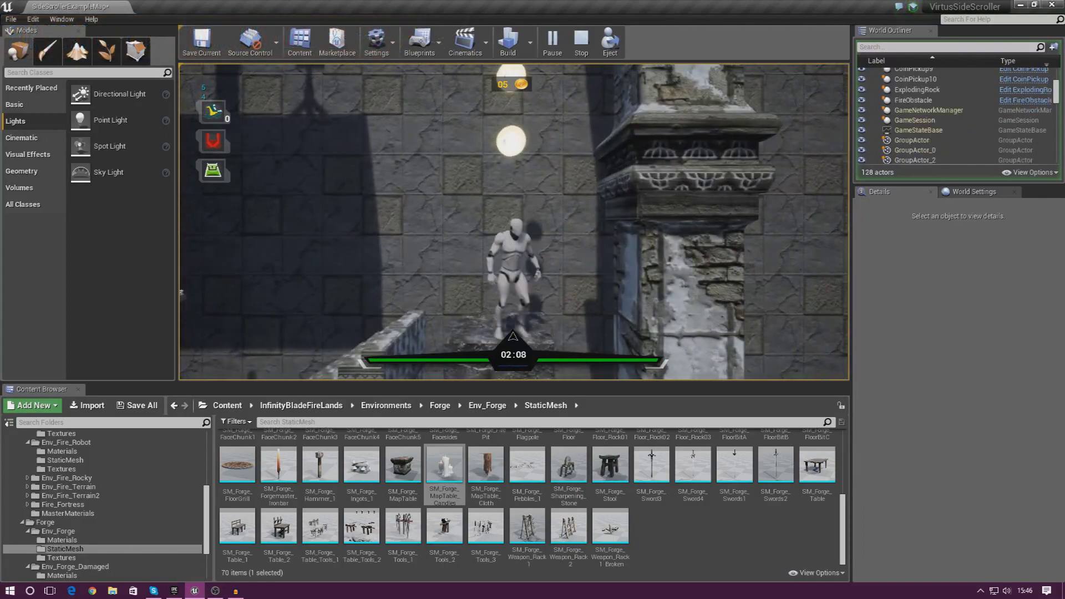
key(space)
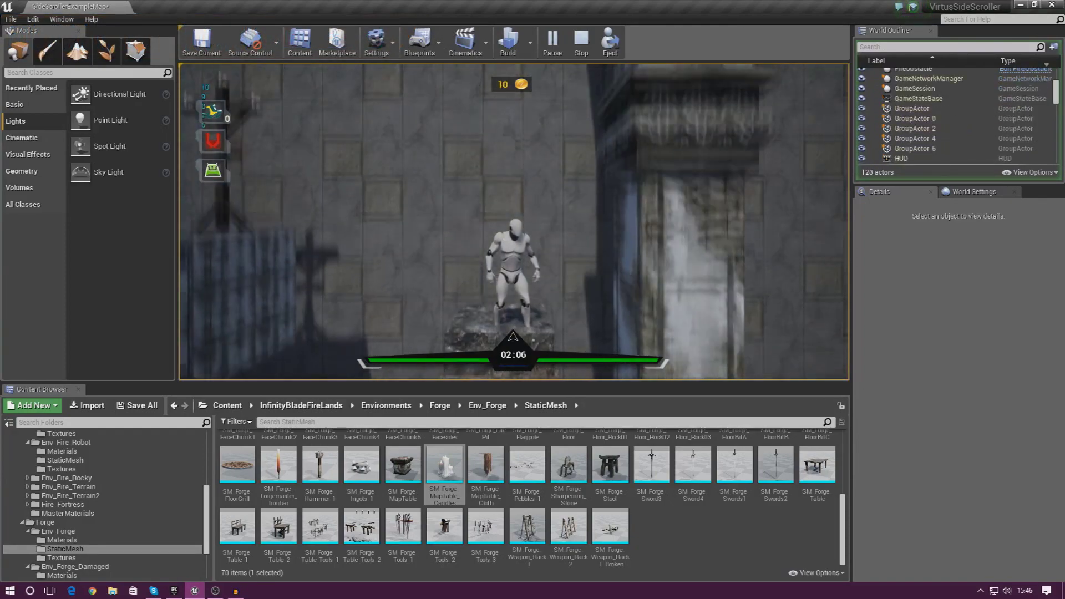
key(a)
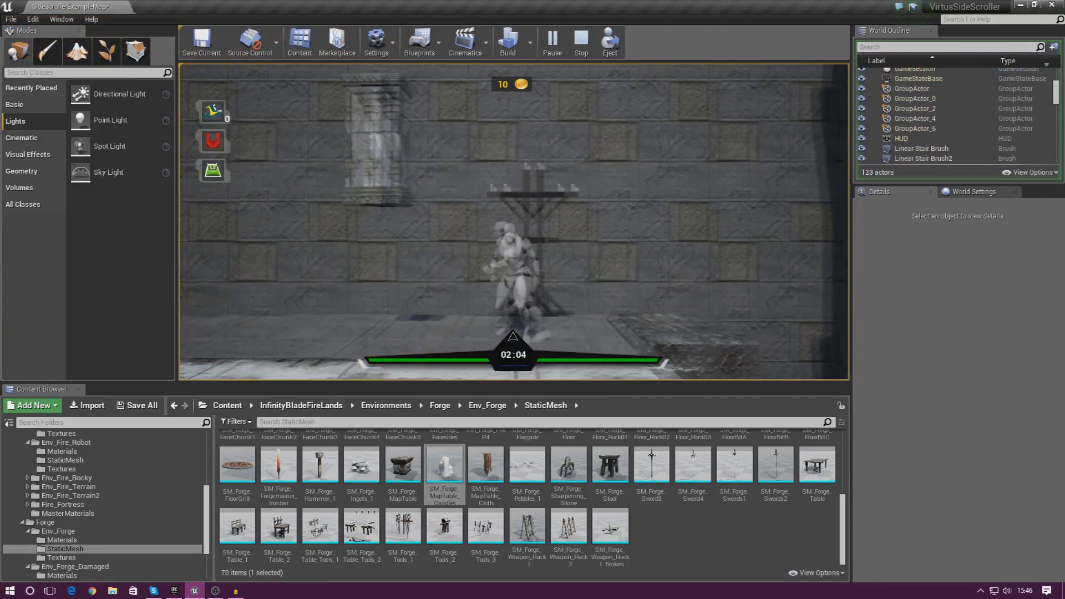
key(d)
key(Escape)
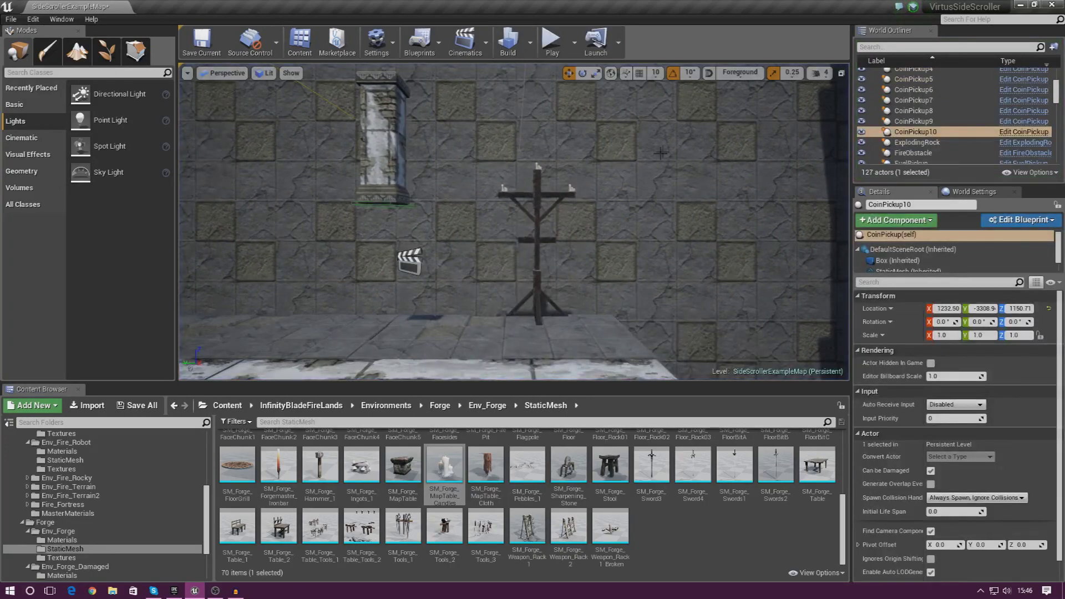
Step: Build only the lighting for the level
key(s)
right_drag(567, 158, 519, 183)
key(s)
right_drag(619, 175, 619, 201)
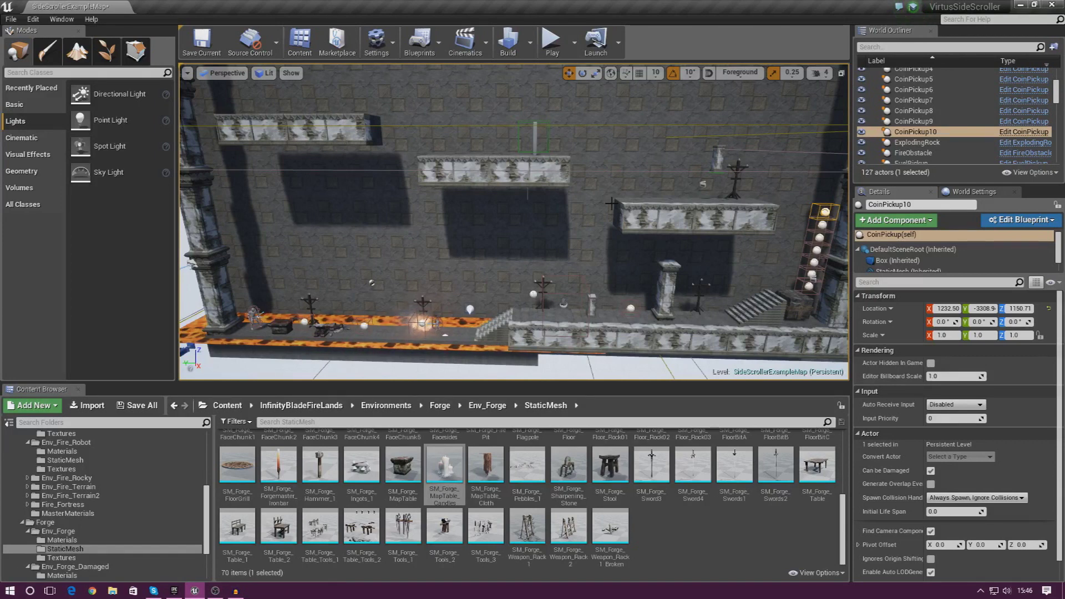
click(530, 43)
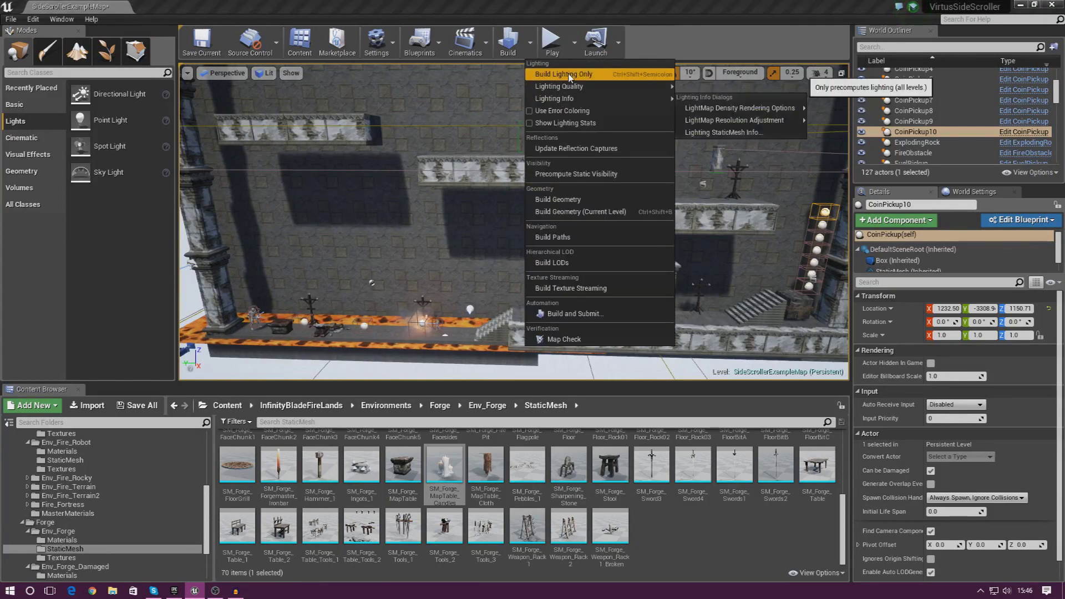
click(566, 75)
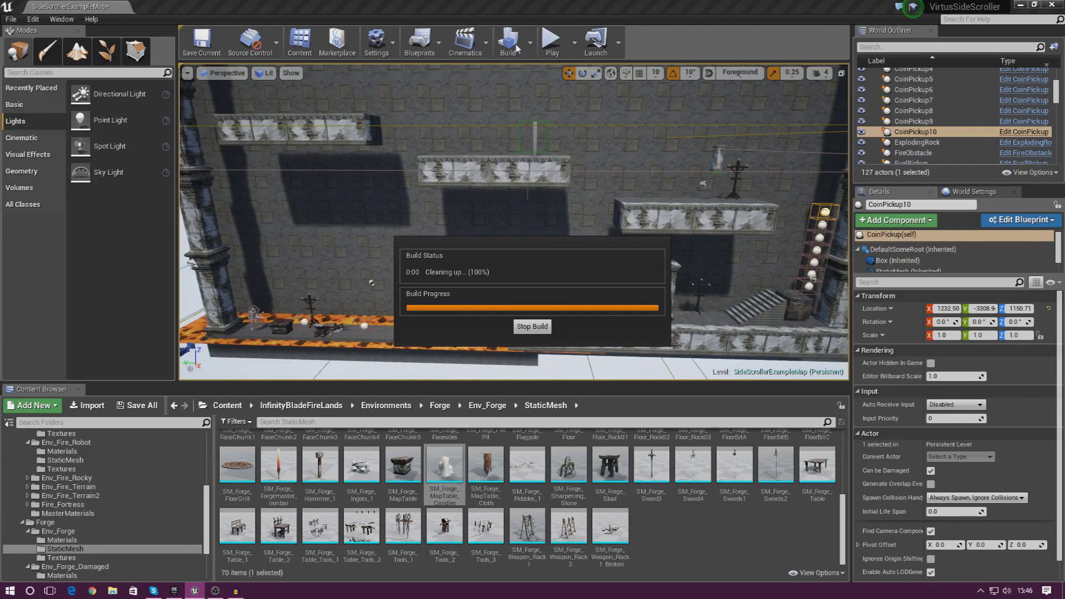